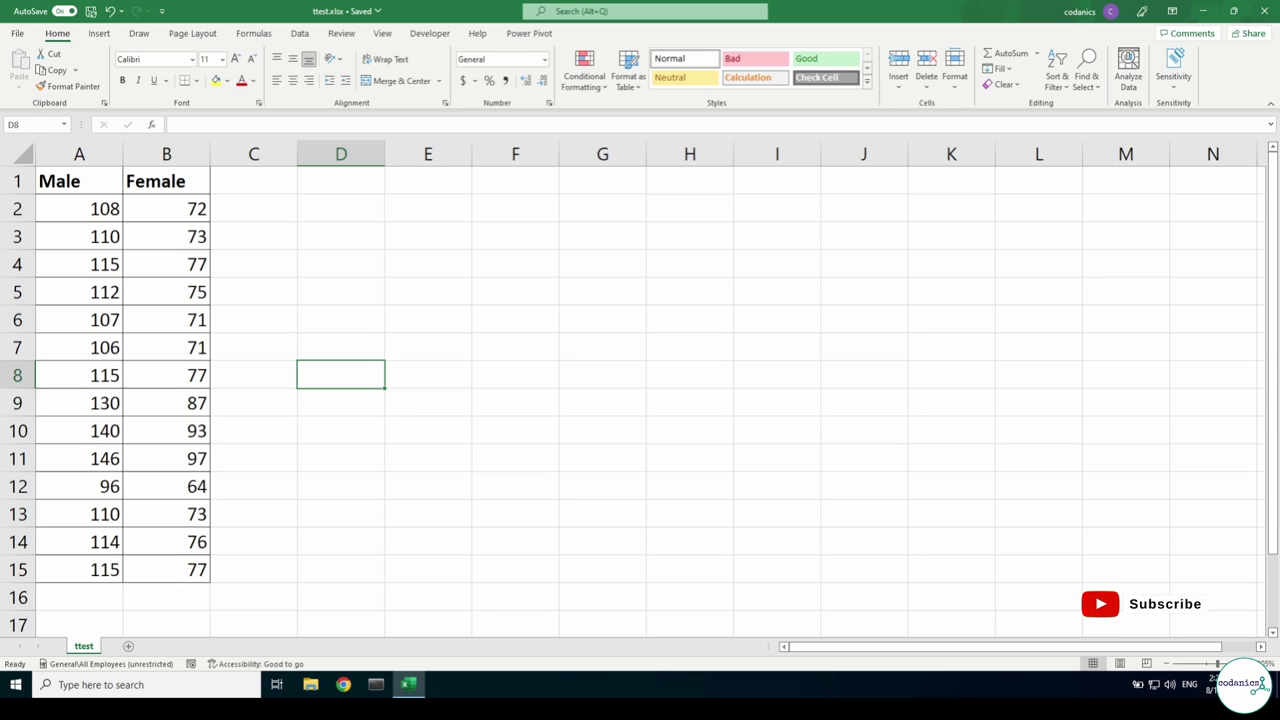
# - Highlight the Male and Female marks columns to point out the two groups being compared
pyautogui.click(79, 153)
pyautogui.keyDown('shift'); pyautogui.click(166, 153); pyautogui.keyUp('shift')
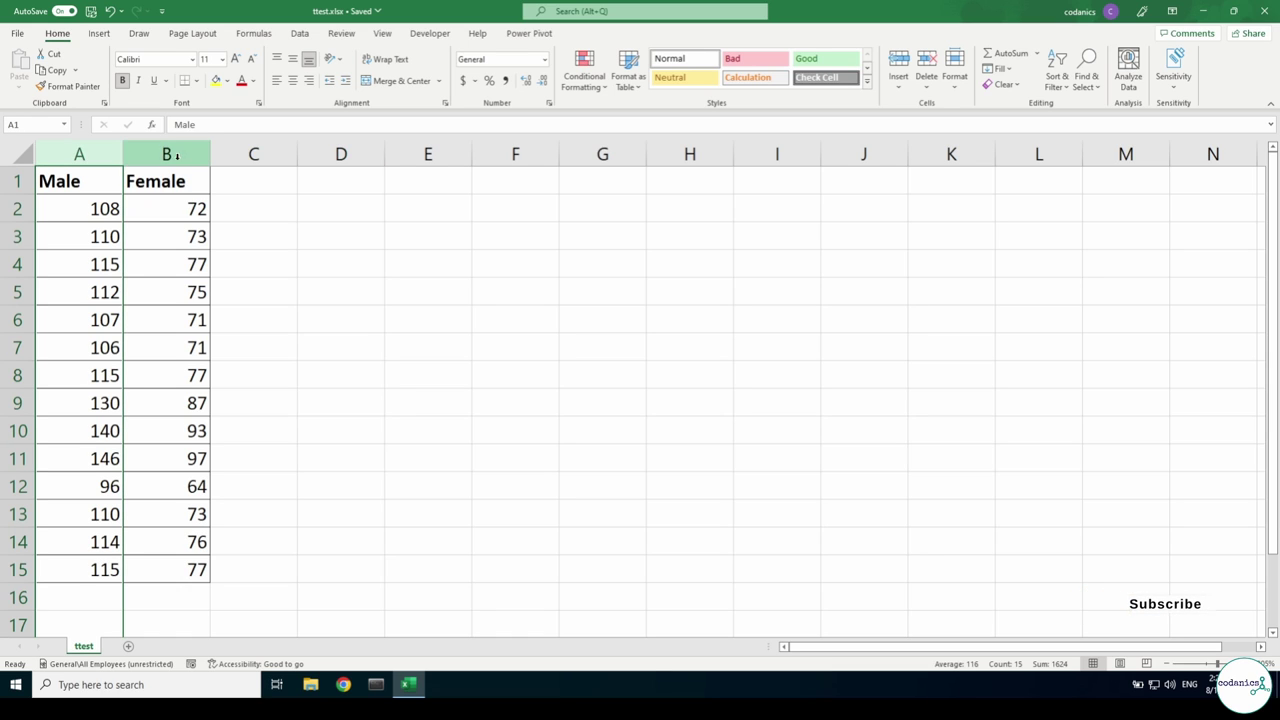
pyautogui.click(95, 153)
pyautogui.moveTo(131, 153); pyautogui.dragTo(79, 153)
pyautogui.click(79, 153)
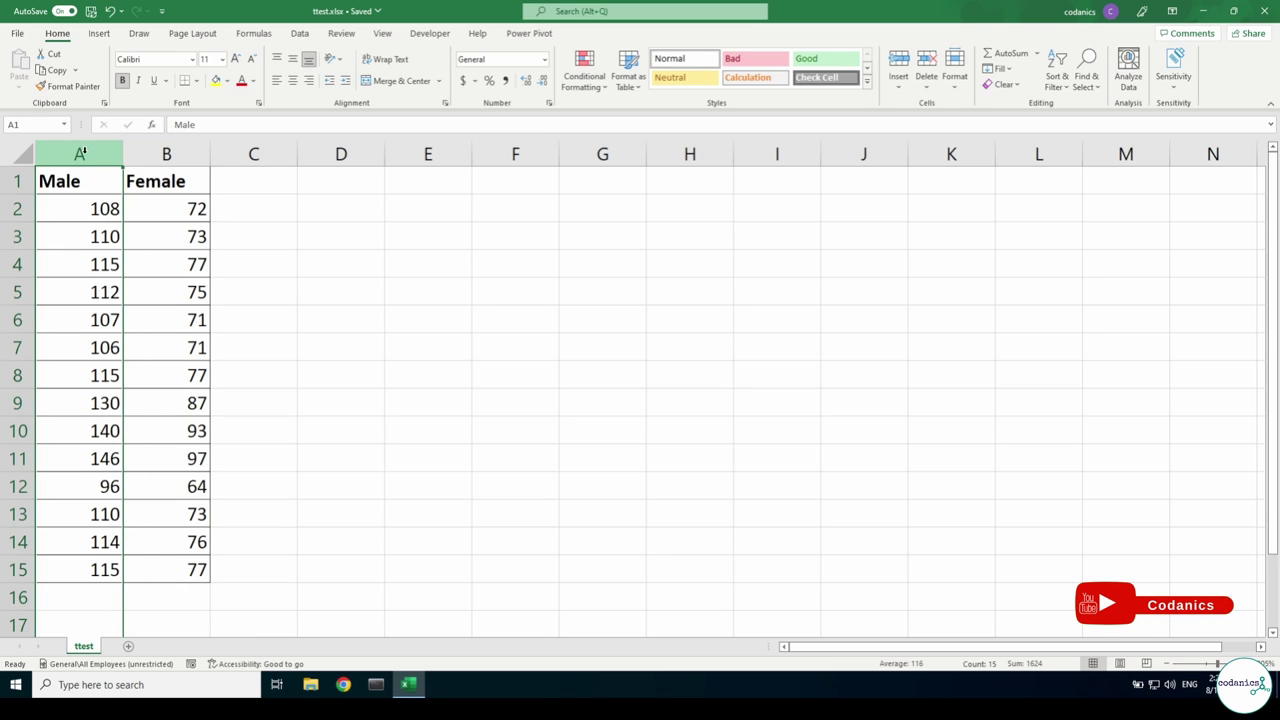
pyautogui.moveTo(84, 151); pyautogui.dragTo(166, 155)
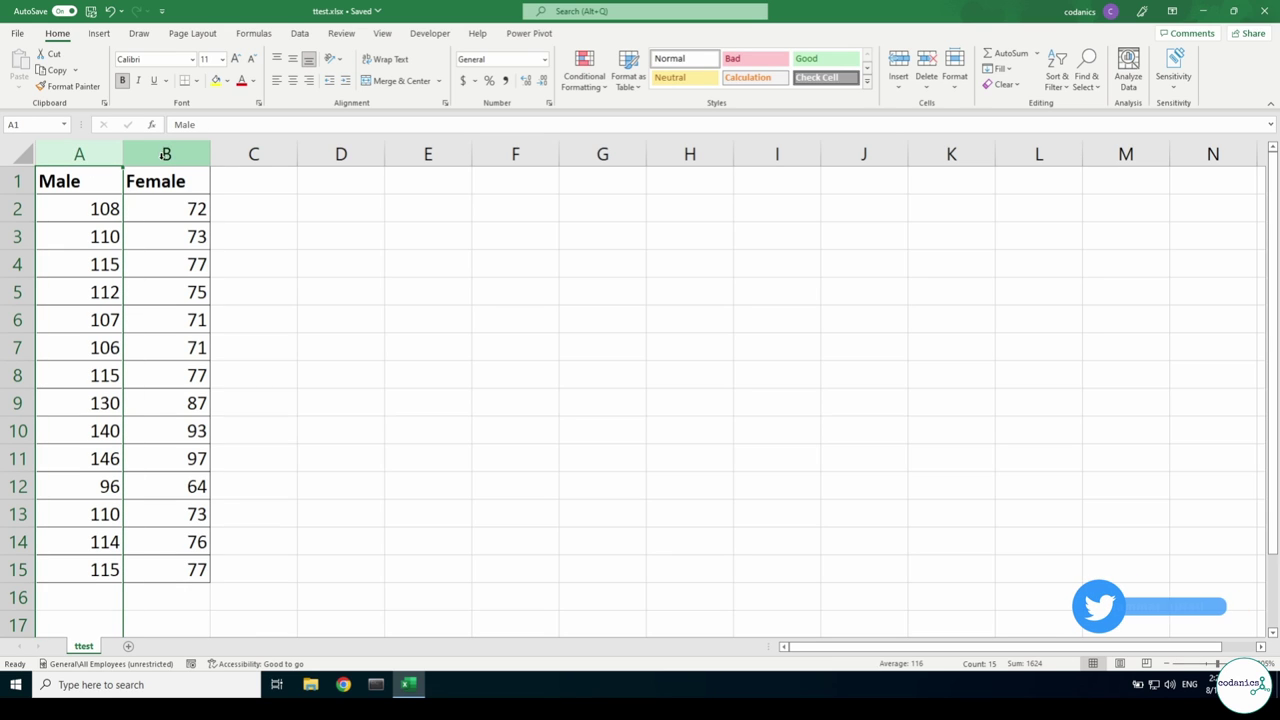
pyautogui.click(166, 155)
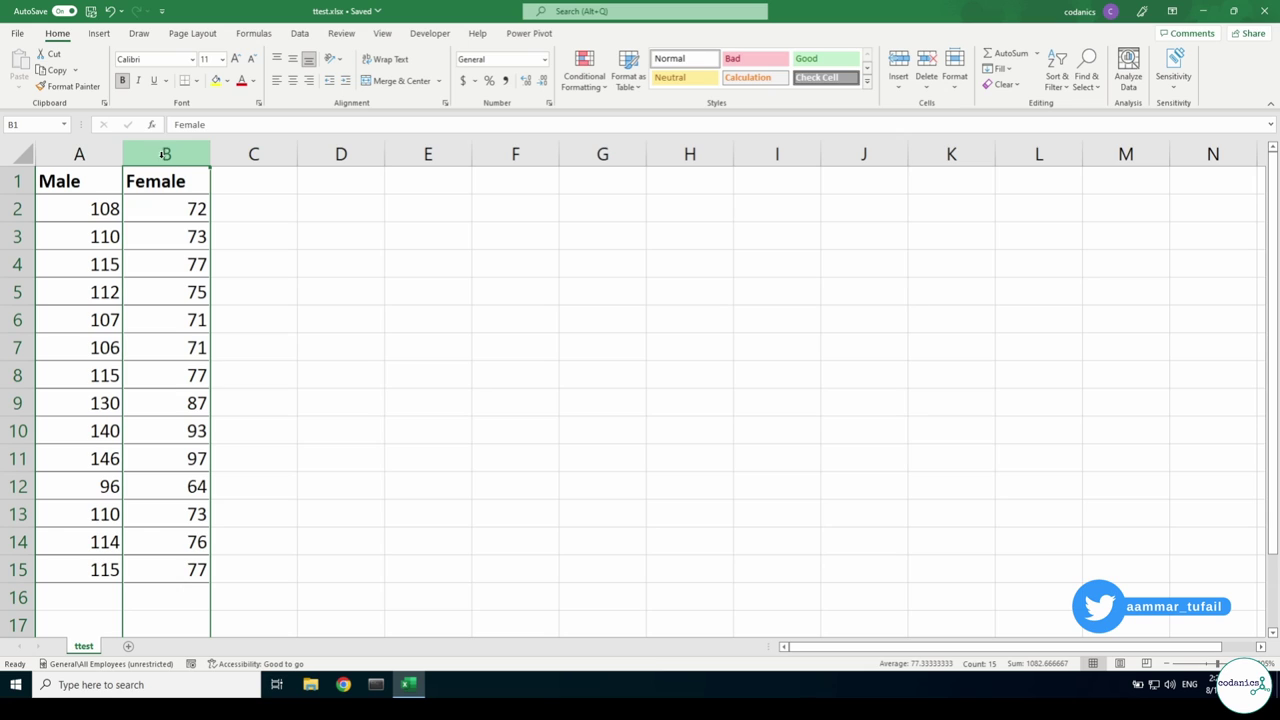
pyautogui.click(79, 153)
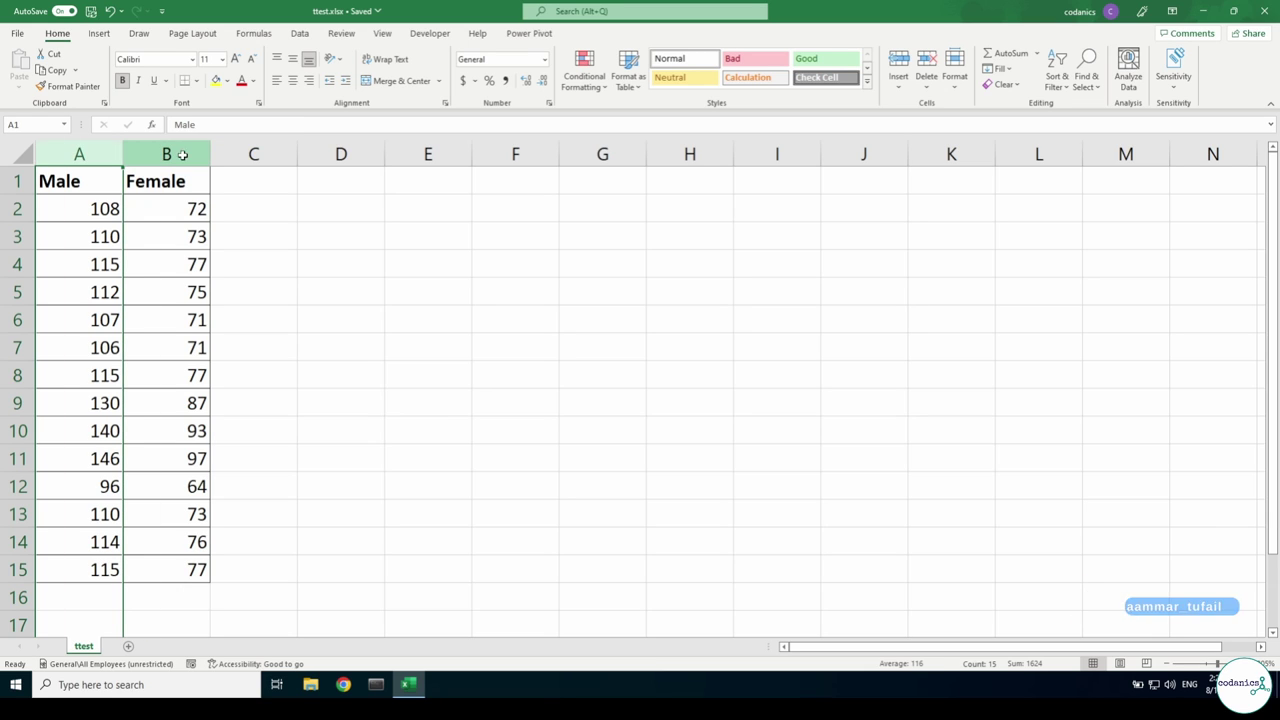
pyautogui.click(180, 155)
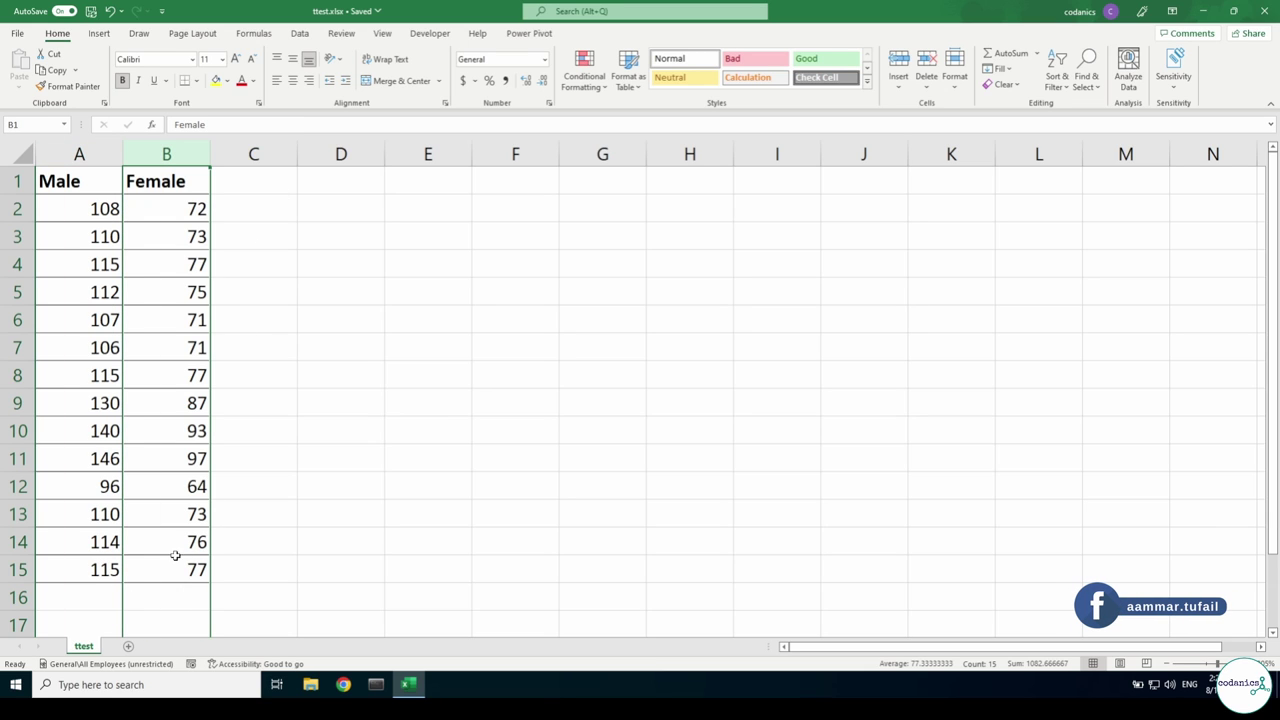
pyautogui.click(80, 155)
pyautogui.click(186, 156)
pyautogui.click(104, 155)
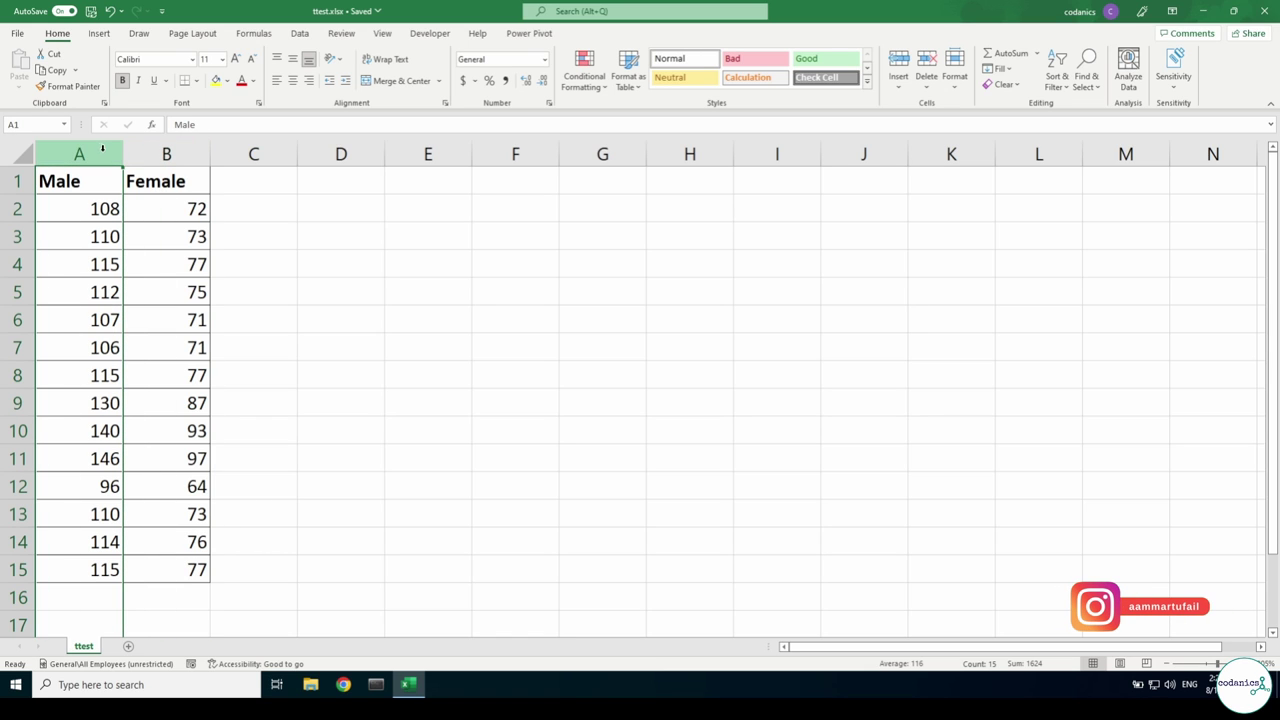
# - Enter =TTEST(A2:A15,B2:B15,2,2) in D3, returning the p-value 2.60189E-09
pyautogui.click(359, 237)
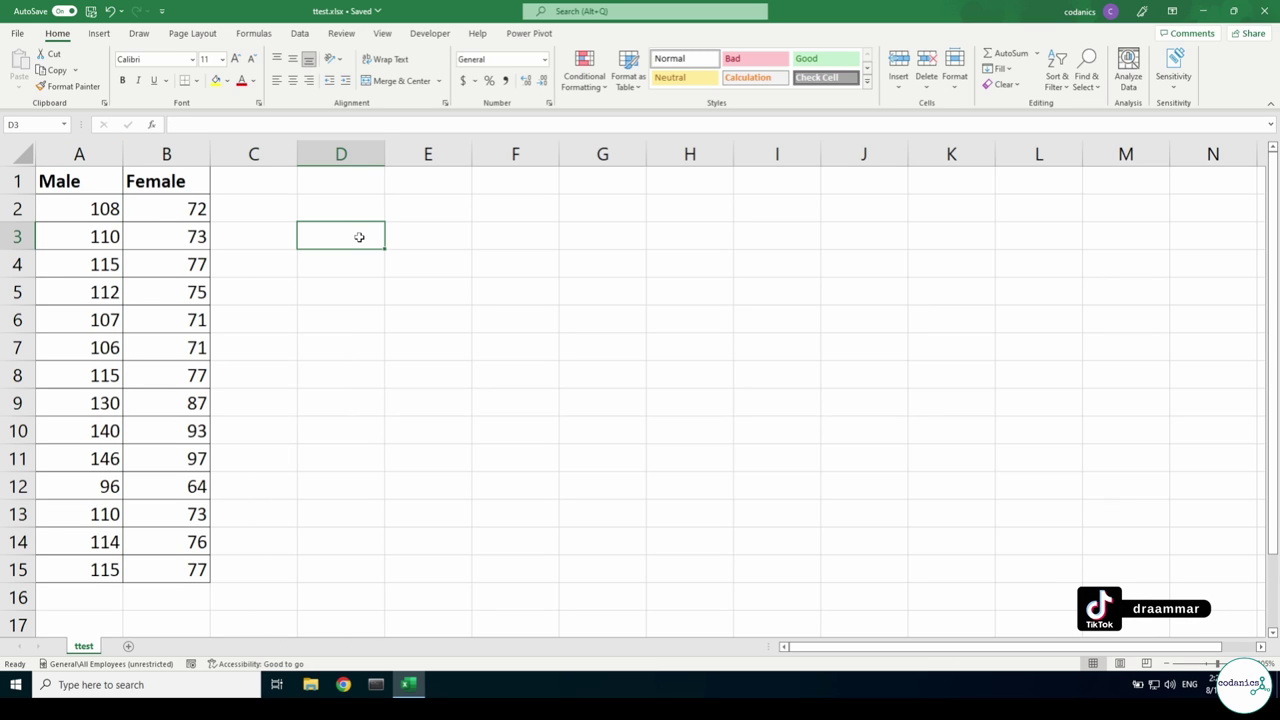
pyautogui.write('=')
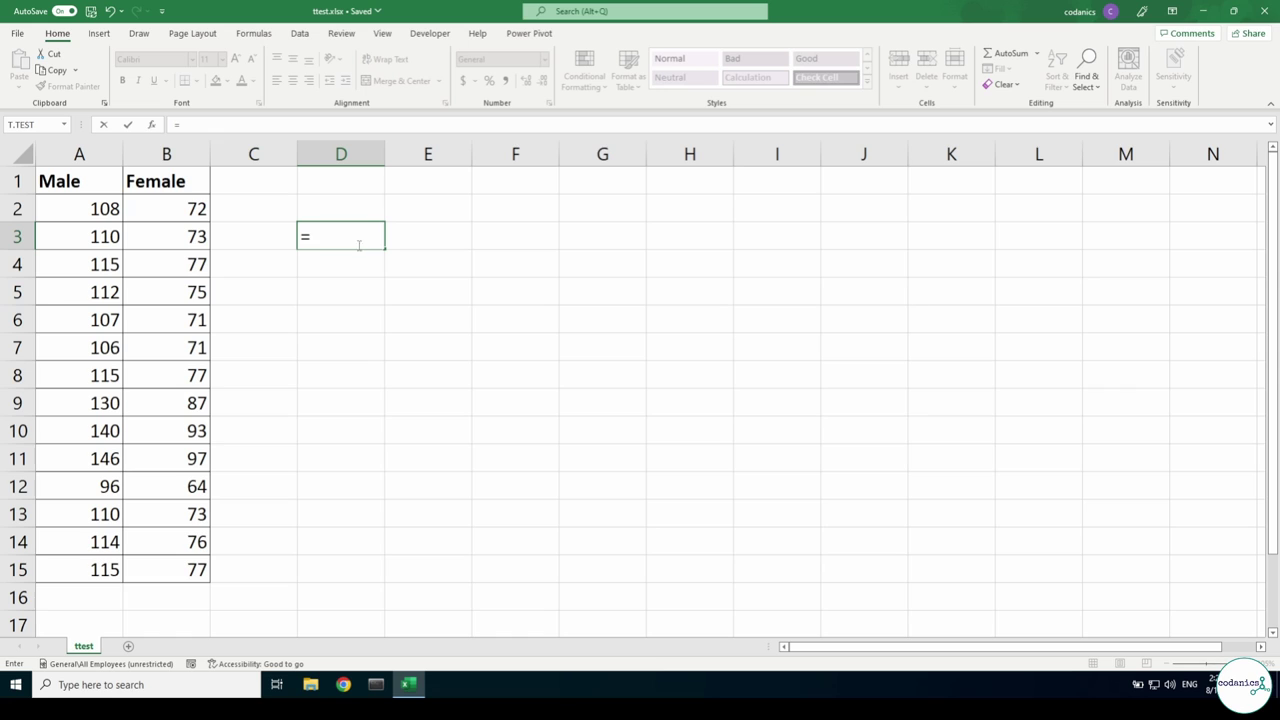
pyautogui.write('ttes')
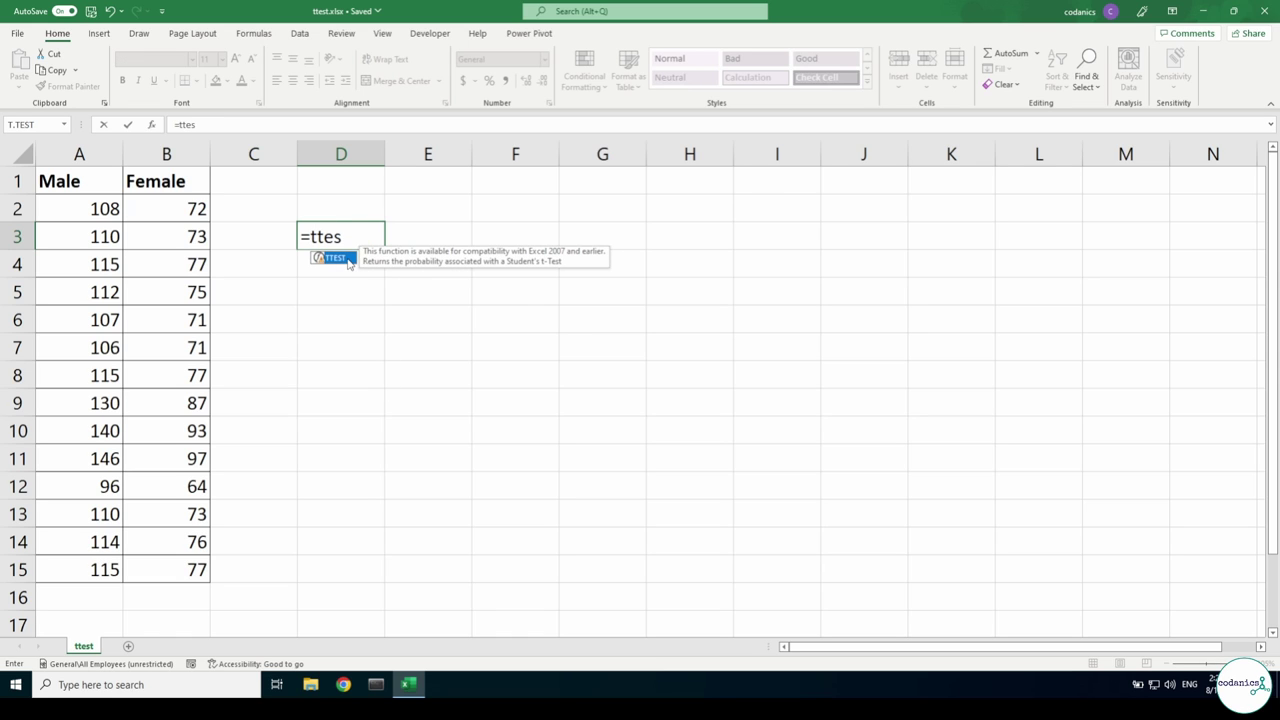
pyautogui.doubleClick(349, 262)
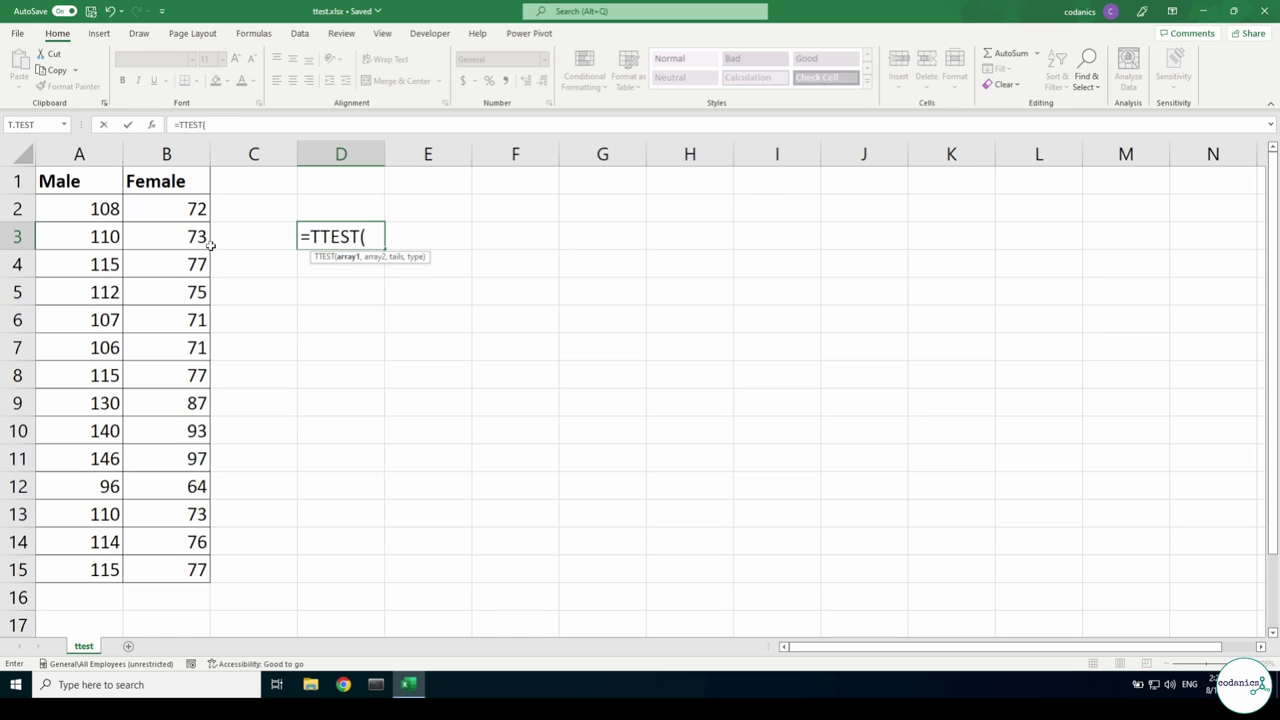
pyautogui.moveTo(100, 208); pyautogui.dragTo(112, 570)
pyautogui.write(',')
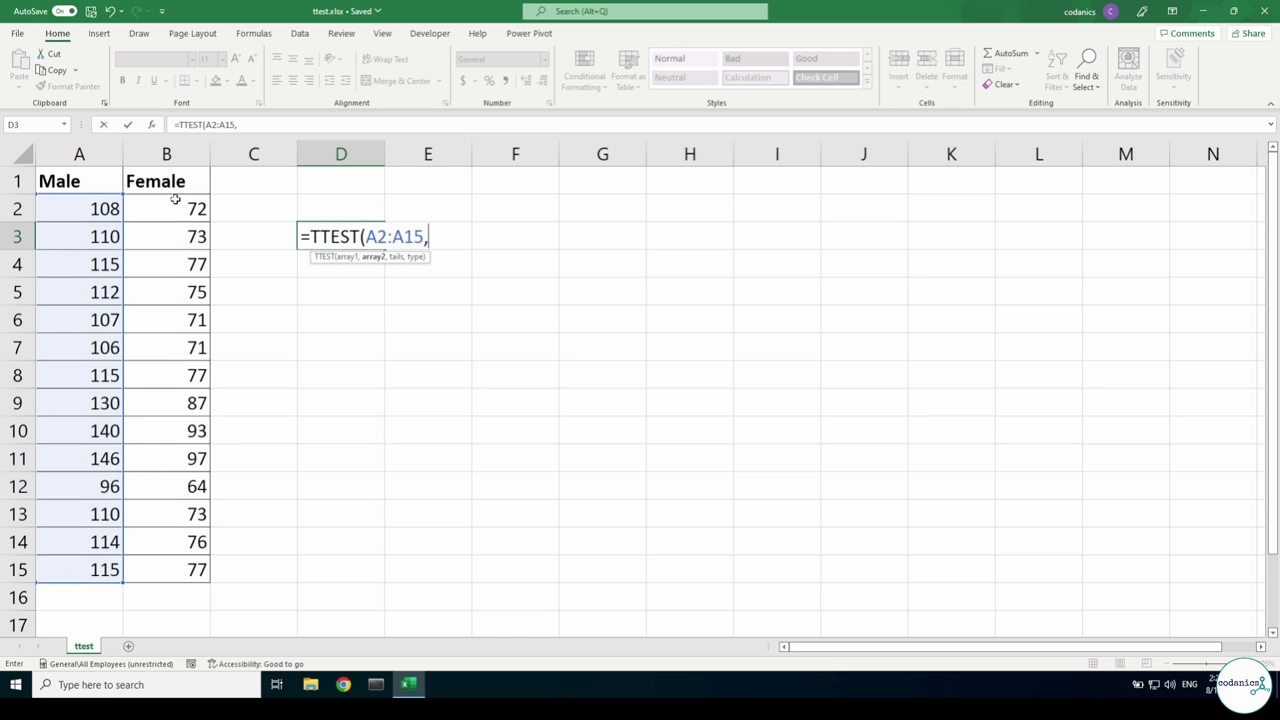
pyautogui.moveTo(175, 203); pyautogui.dragTo(186, 569)
pyautogui.write(',')
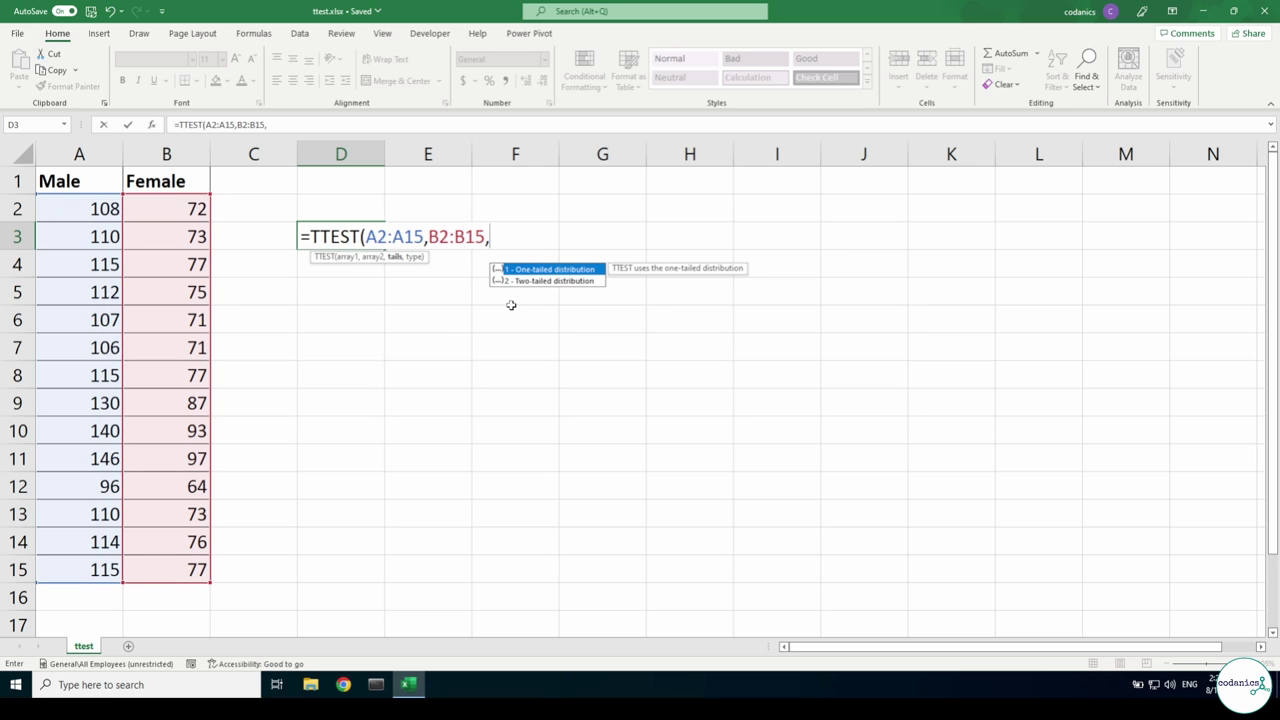
pyautogui.write('2,2')
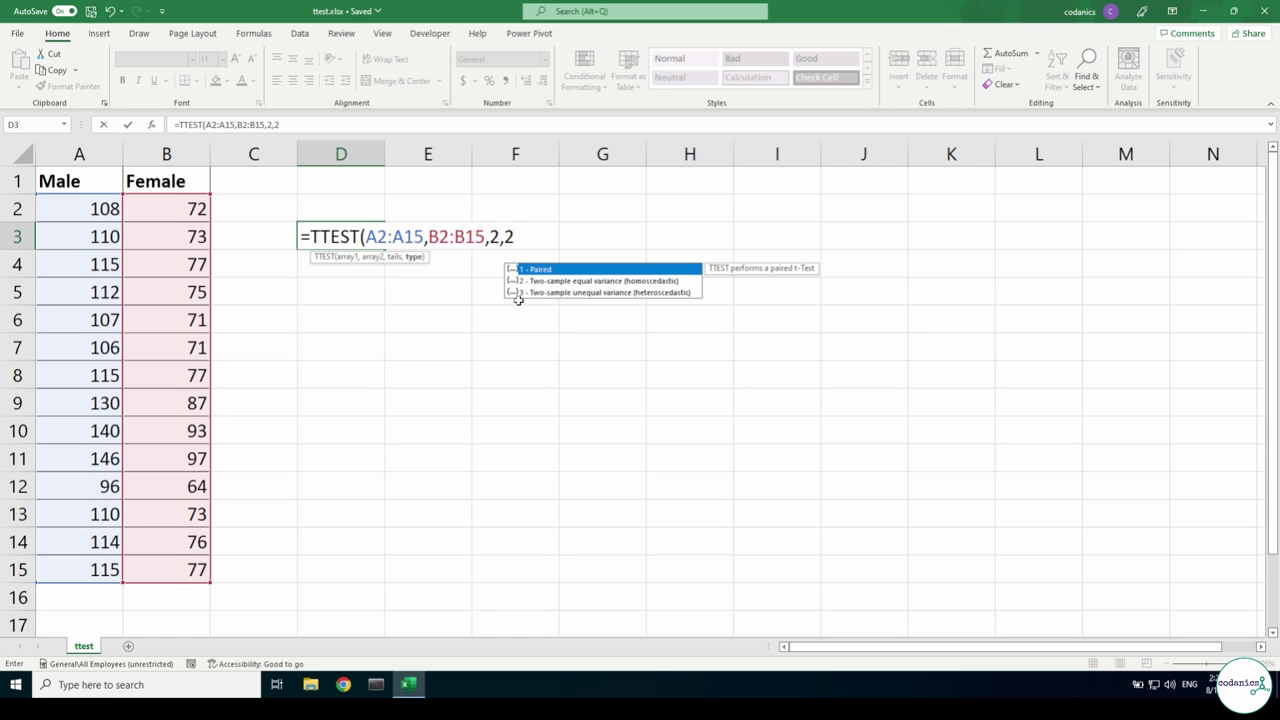
pyautogui.write(')')
pyautogui.press('Return')
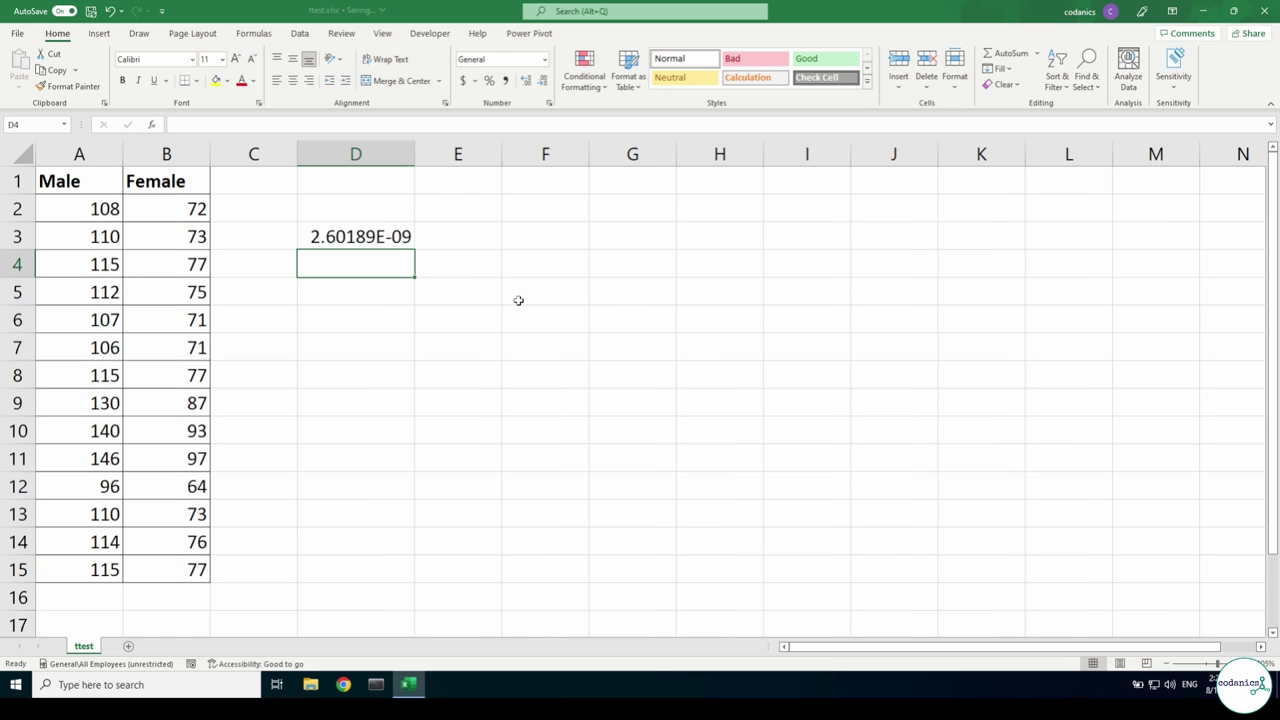
# - Enter the 0.05 significance level in E3
pyautogui.click(388, 236)
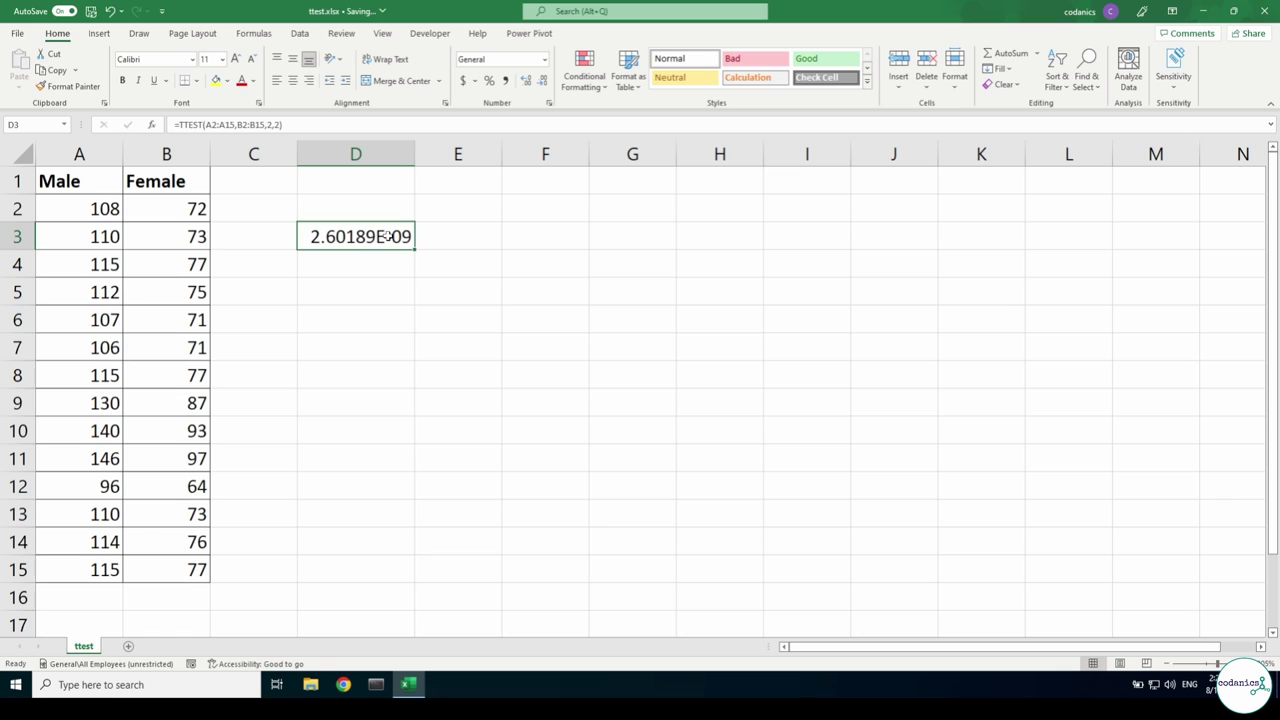
pyautogui.click(461, 238)
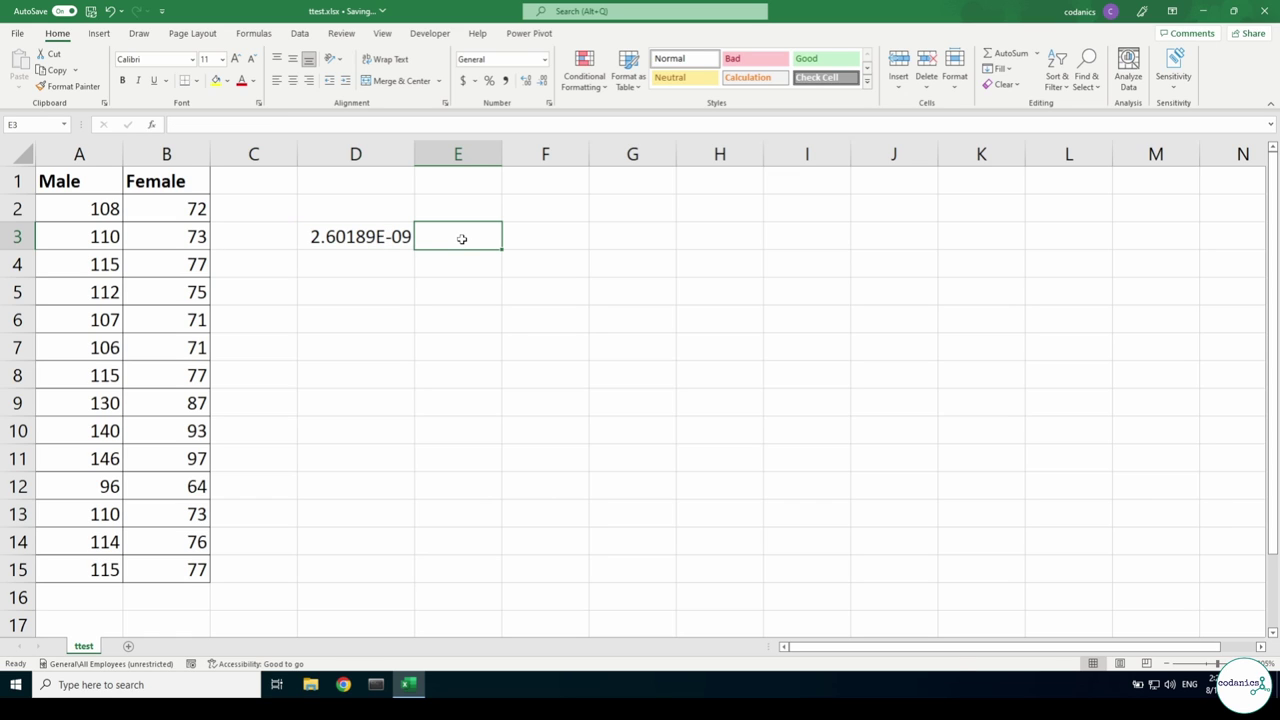
pyautogui.write('0.05')
pyautogui.press('Return')
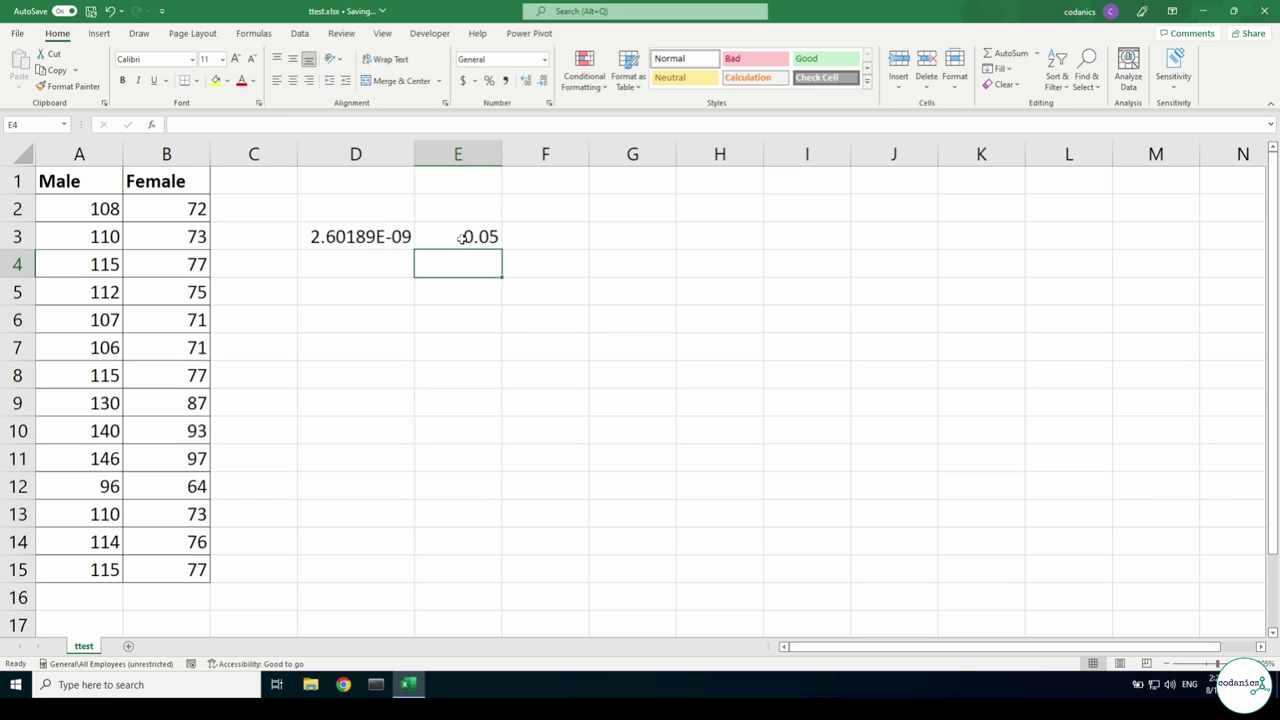
# - Add a 'Significant' heading in F2 and widen column F to fit it
pyautogui.click(557, 209)
pyautogui.write('S')
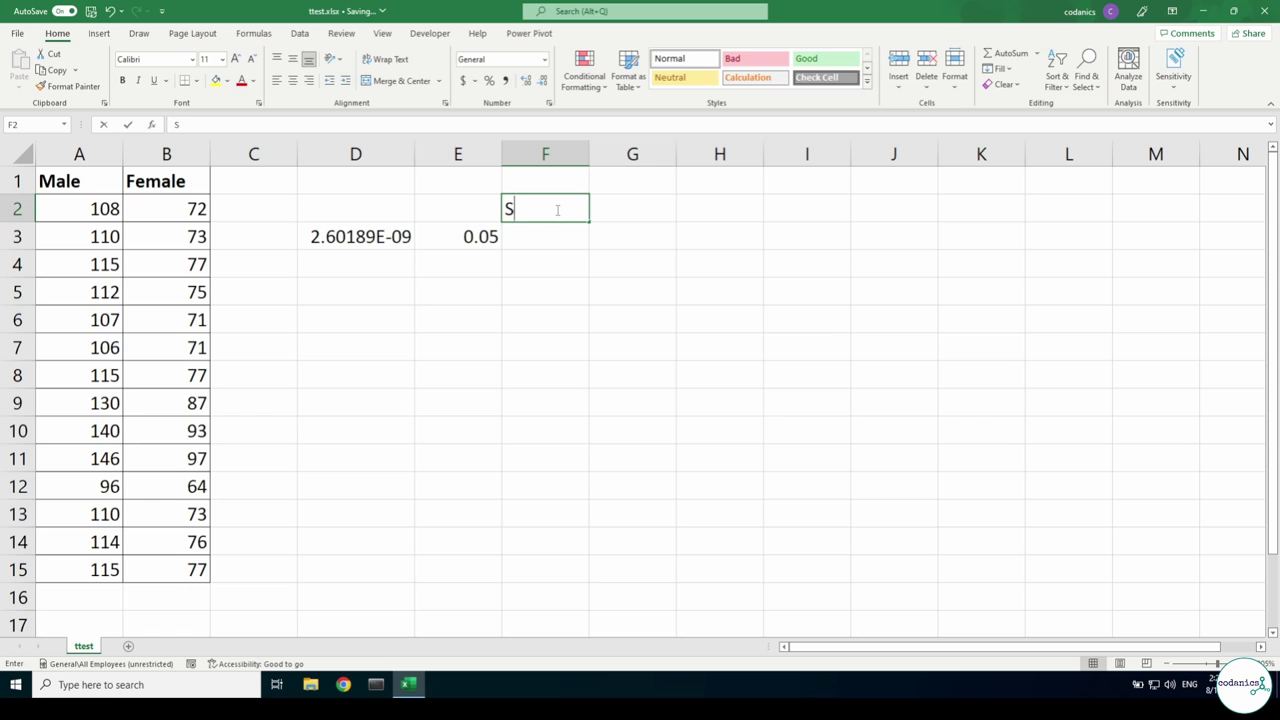
pyautogui.write('ignificant')
pyautogui.press('Return')
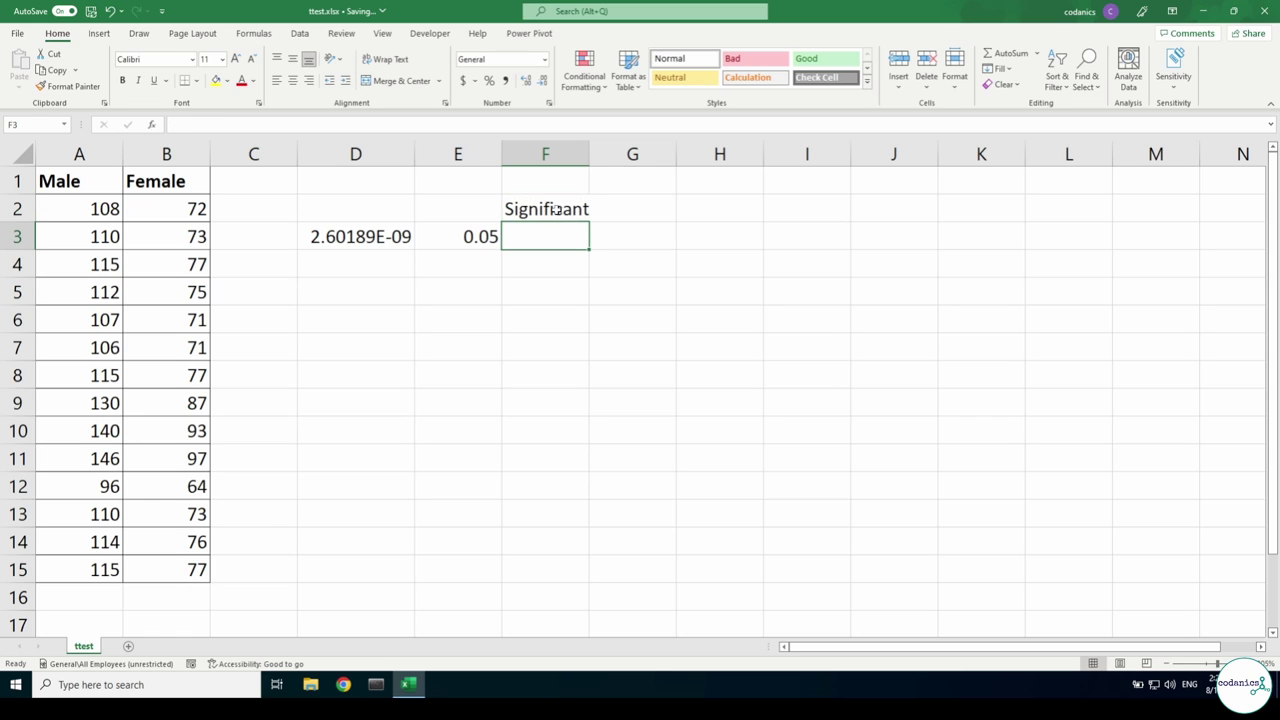
pyautogui.doubleClick(589, 154)
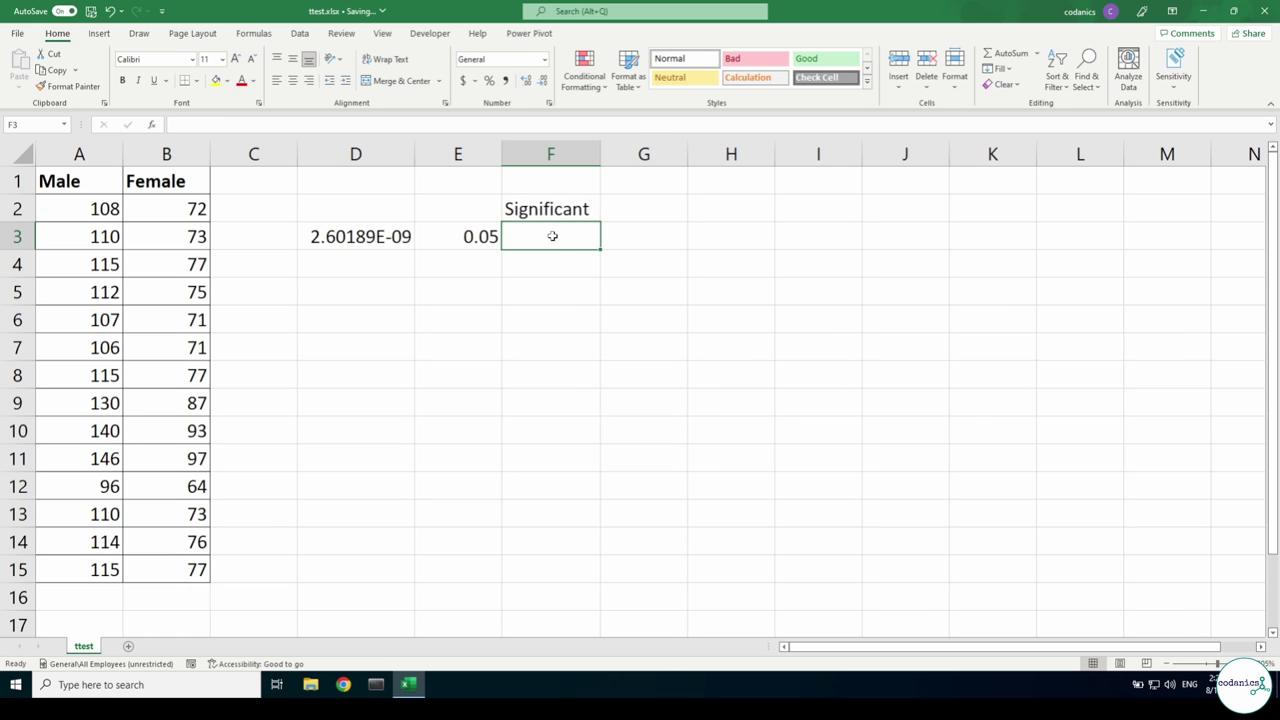
# - Enter =IF(D3<E3,"Significant","NS") in F3, displaying Significant
pyautogui.write('=if')
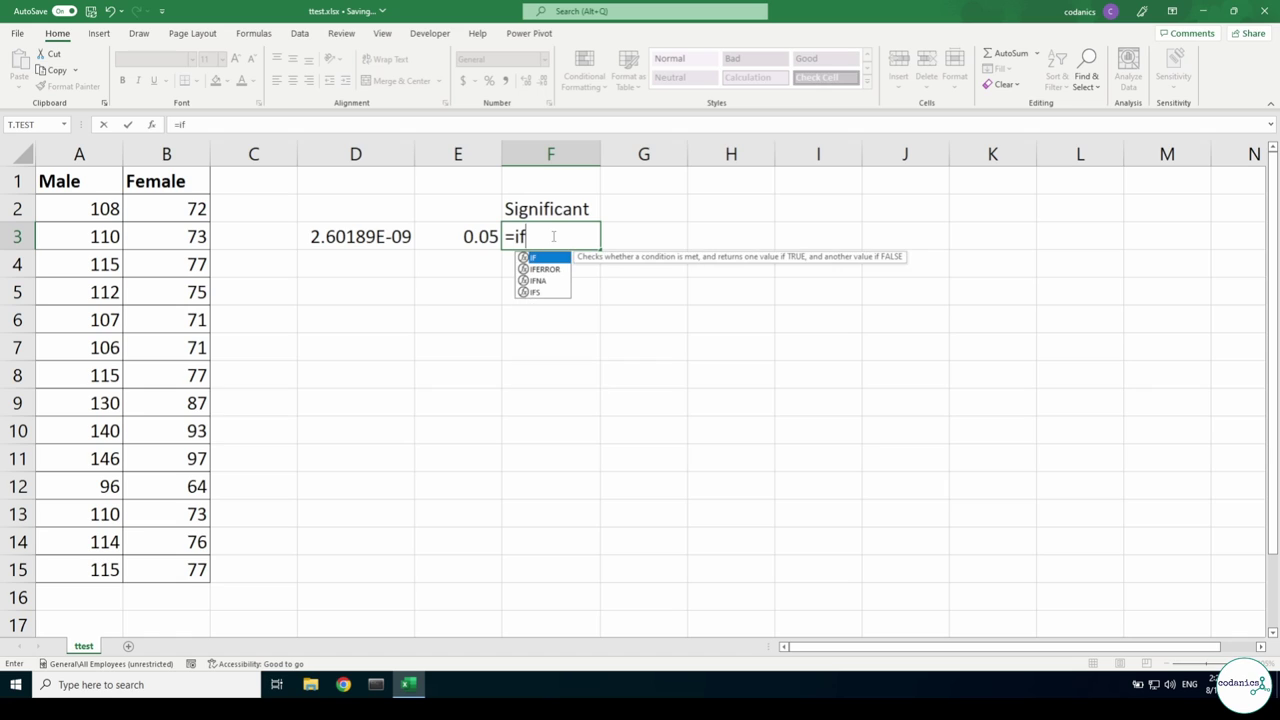
pyautogui.write('(')
pyautogui.click(358, 237)
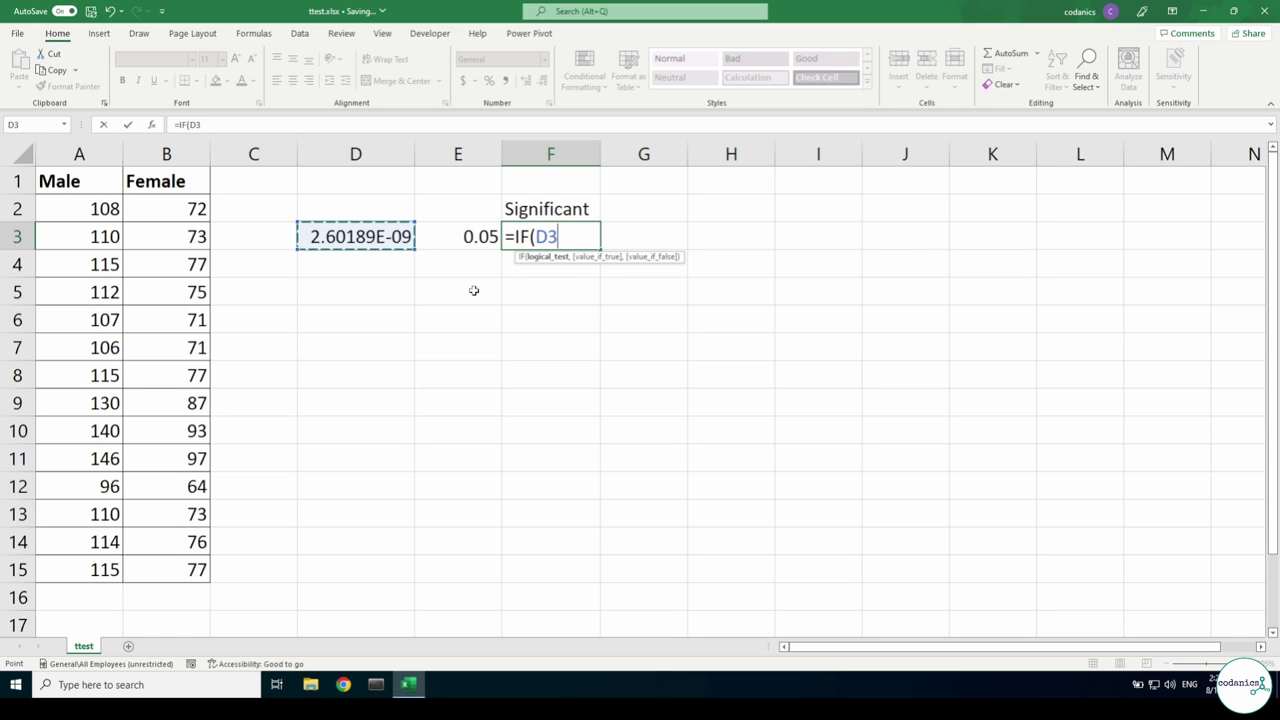
pyautogui.write('<')
pyautogui.click(440, 236)
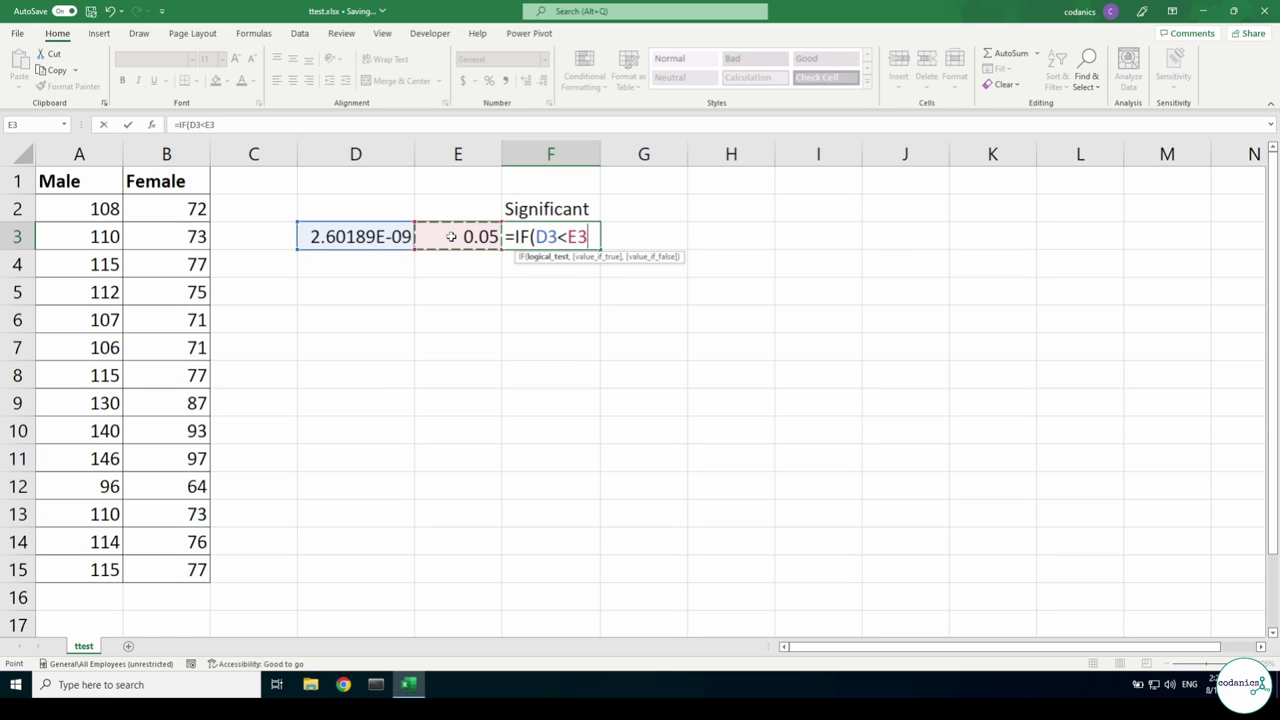
pyautogui.write(',')
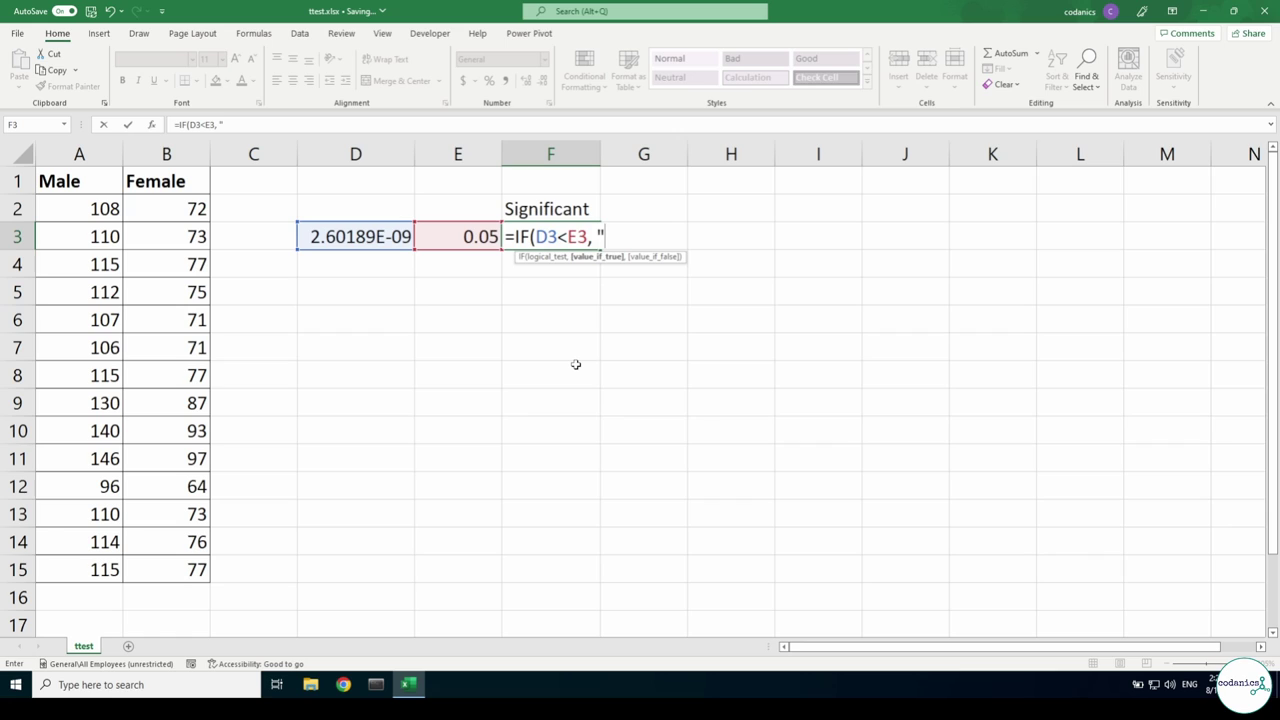
pyautogui.write('Sigi')
pyautogui.write('fica')
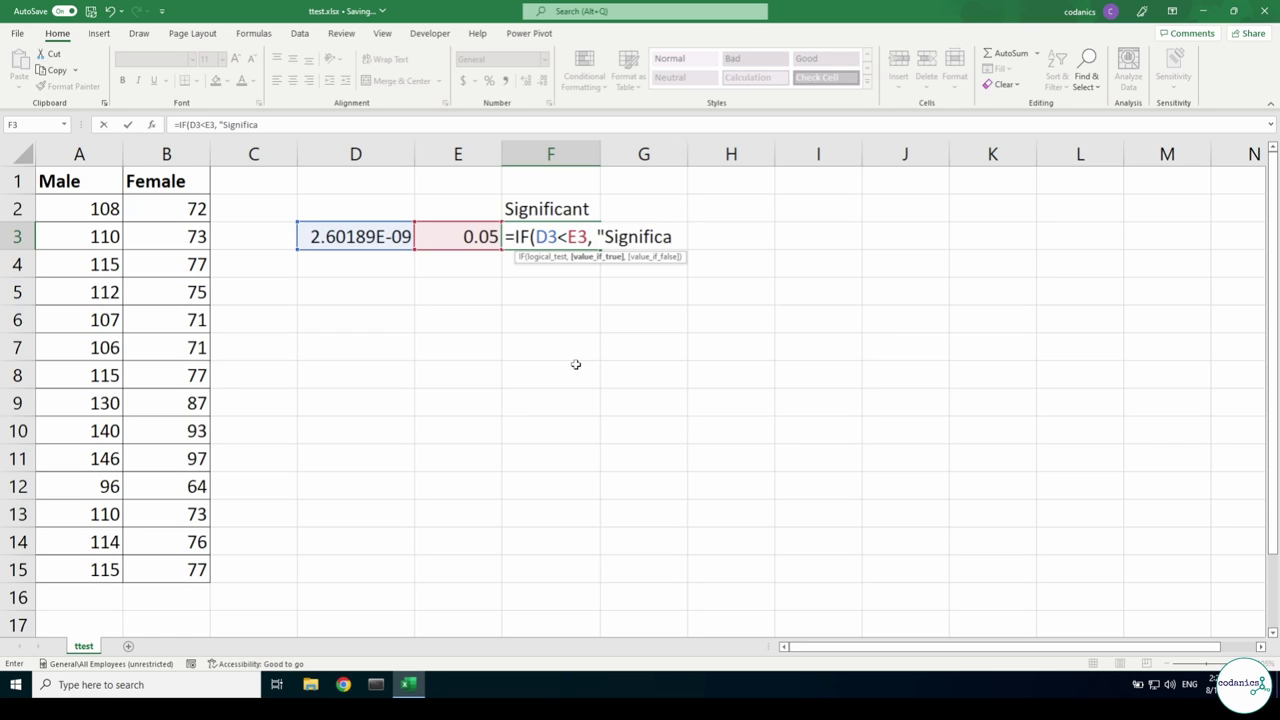
pyautogui.write('nt')
pyautogui.write(',')
pyautogui.write('NS')
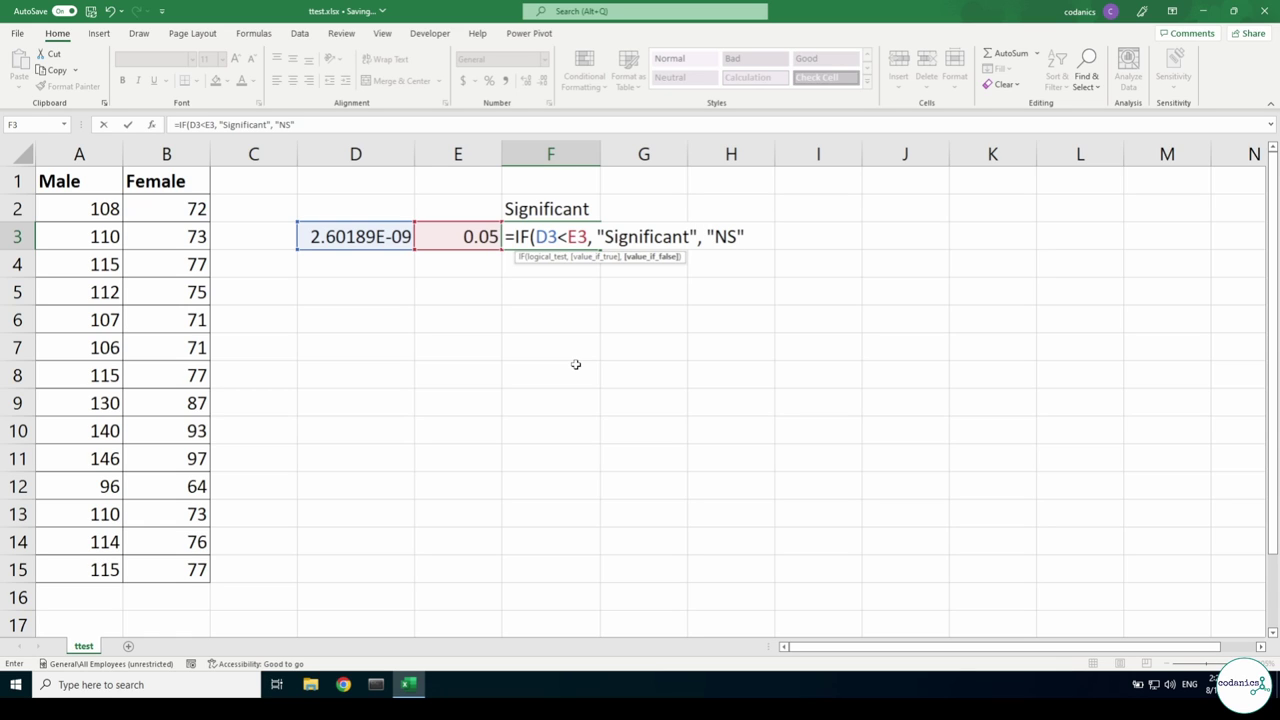
pyautogui.write(')')
pyautogui.press('Return')
pyautogui.click(557, 205)
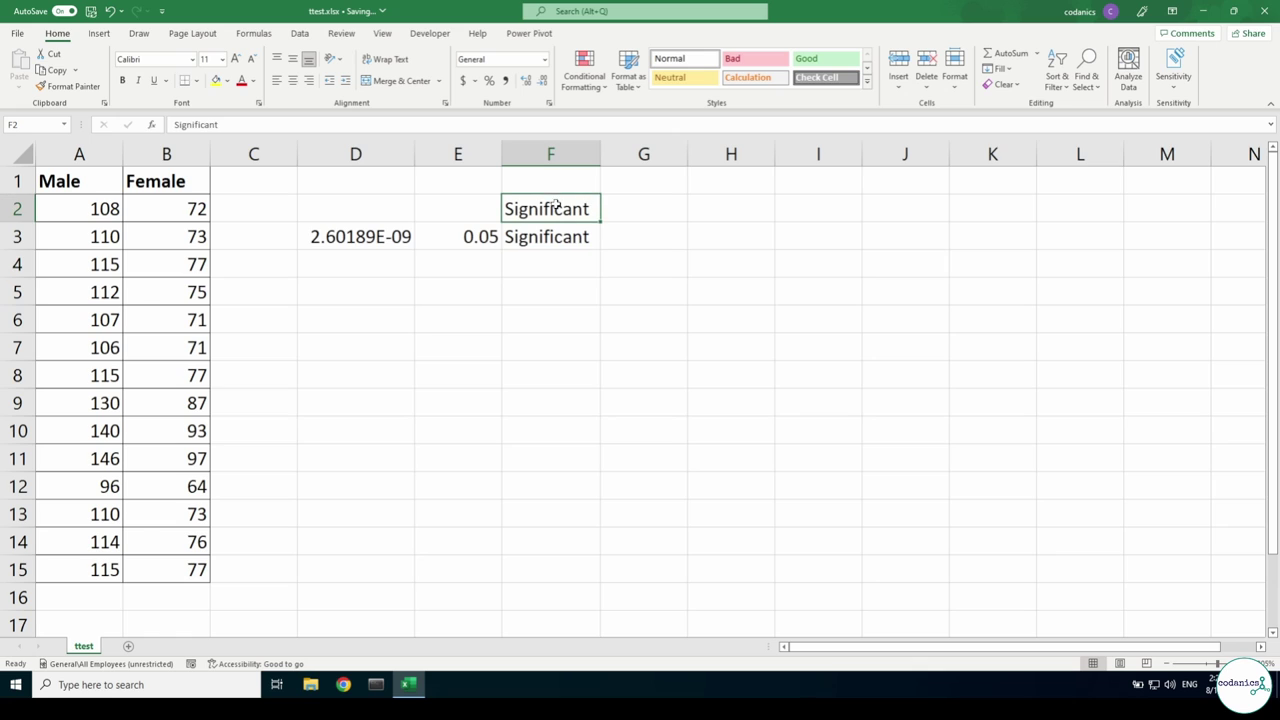
pyautogui.click(536, 240)
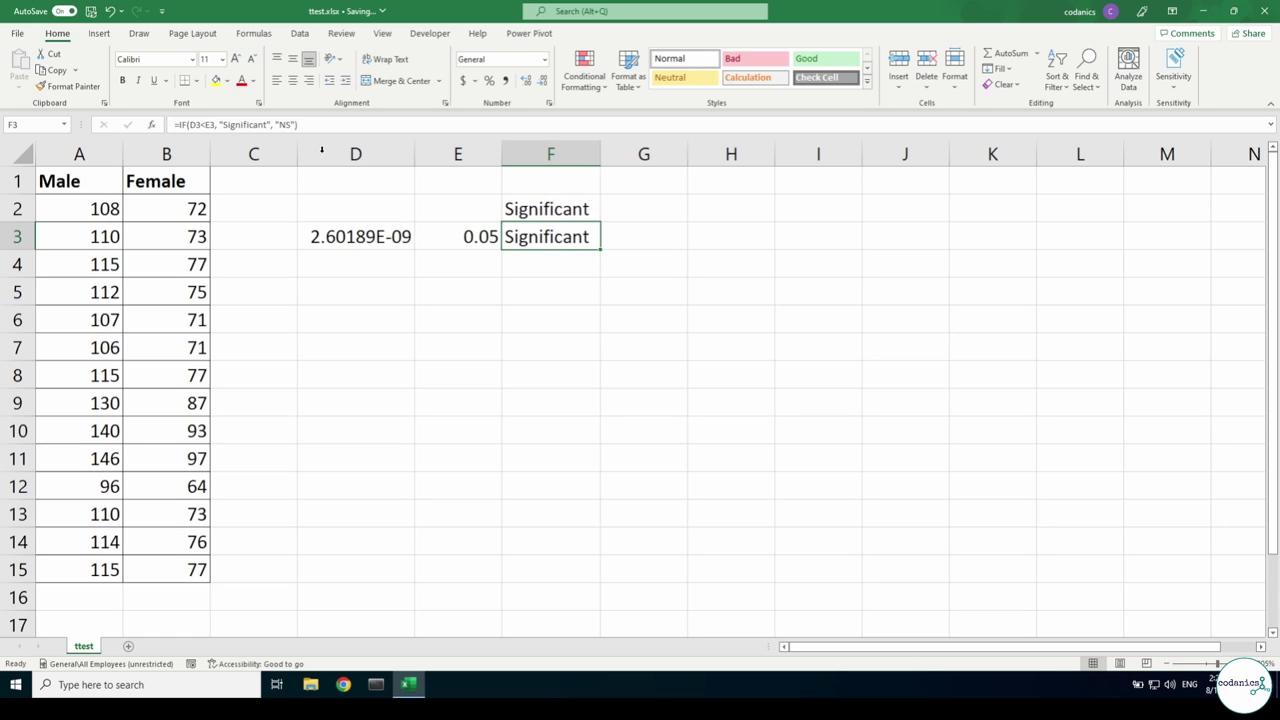
# - Apply a yellow Fill Color to the Significant verdict in F3, then go to the Data tab
pyautogui.click(215, 80)
pyautogui.click(458, 291)
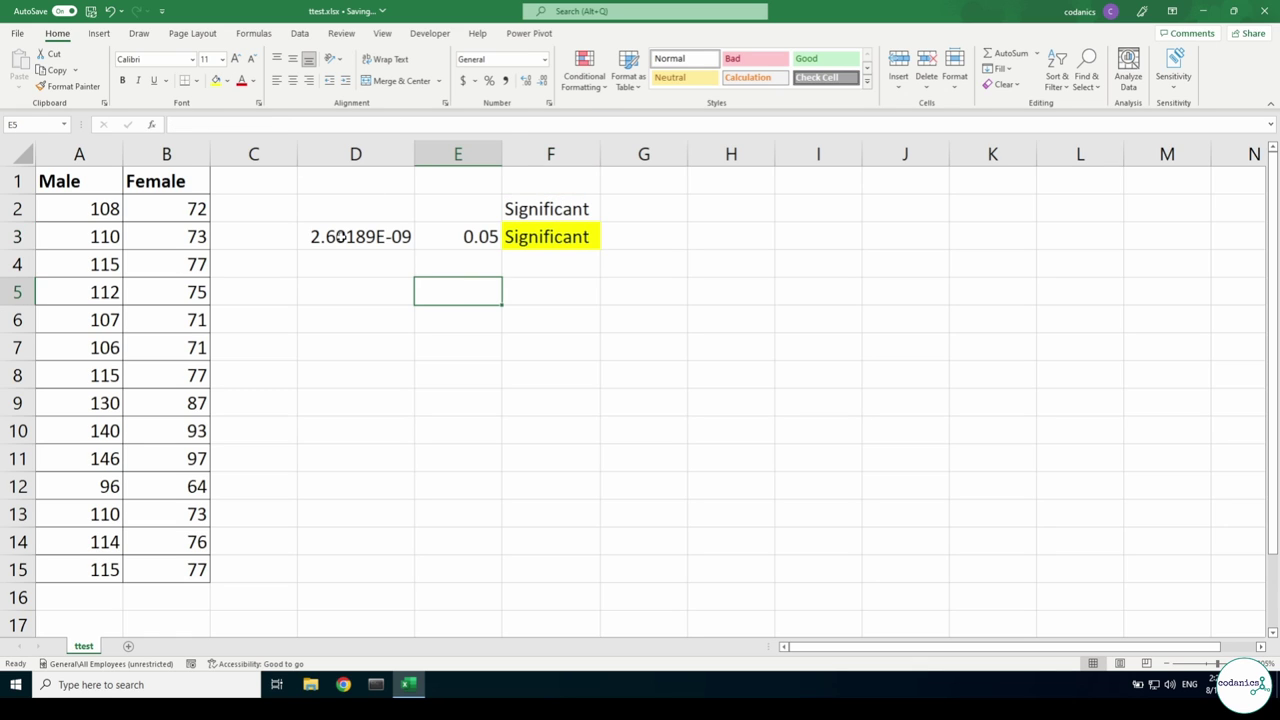
pyautogui.moveTo(340, 236); pyautogui.dragTo(463, 247)
pyautogui.click(458, 292)
pyautogui.click(342, 309)
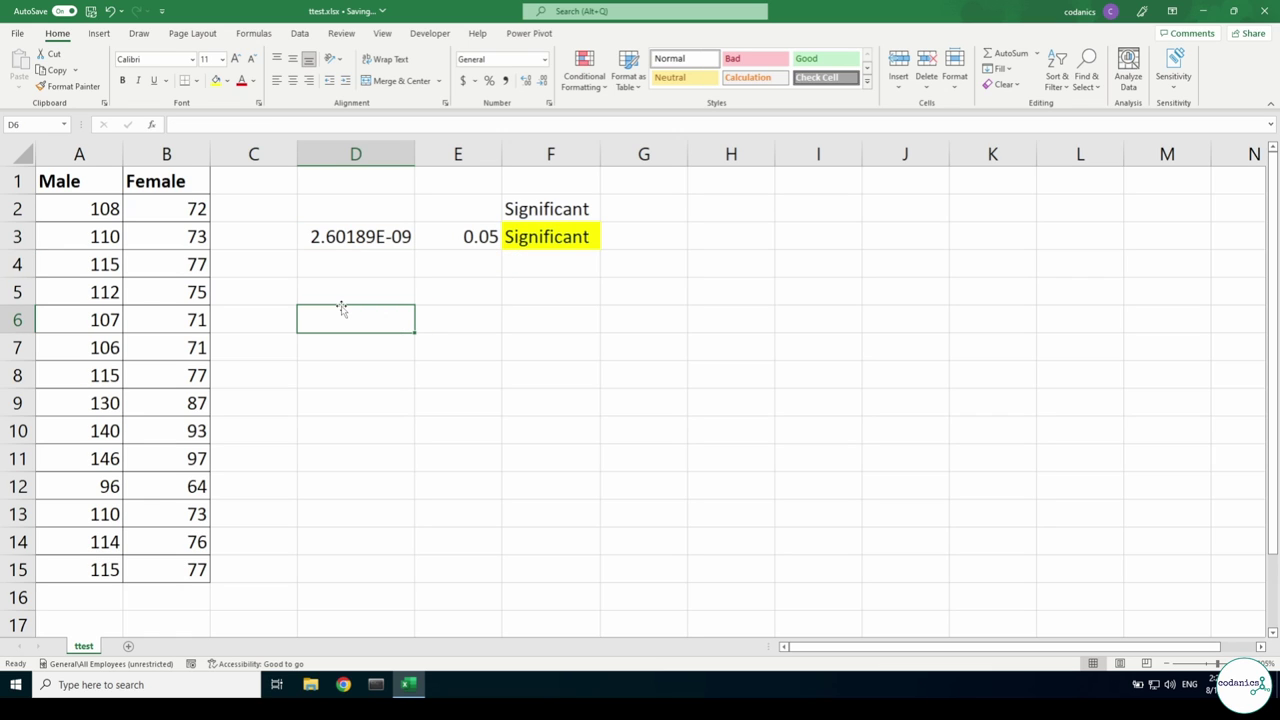
pyautogui.click(306, 36)
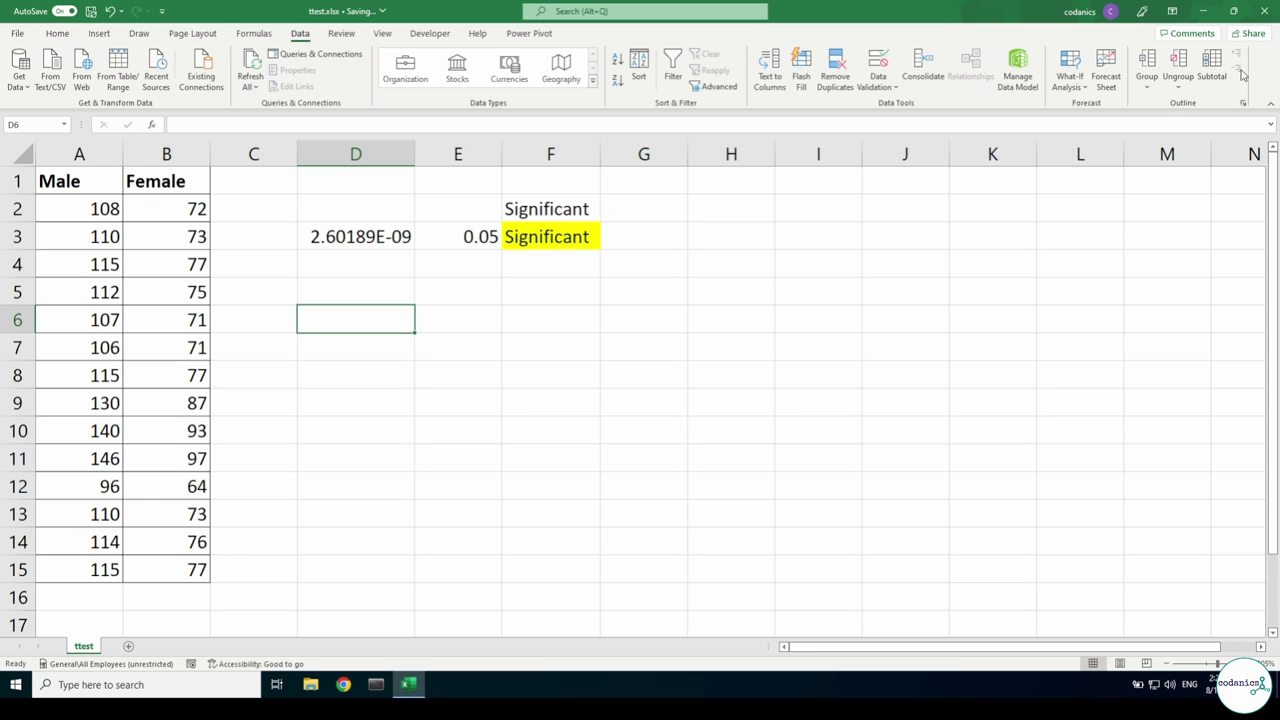
# - Tick Analysis ToolPak under File > Options > Add-ins and confirm with OK
pyautogui.click(20, 38)
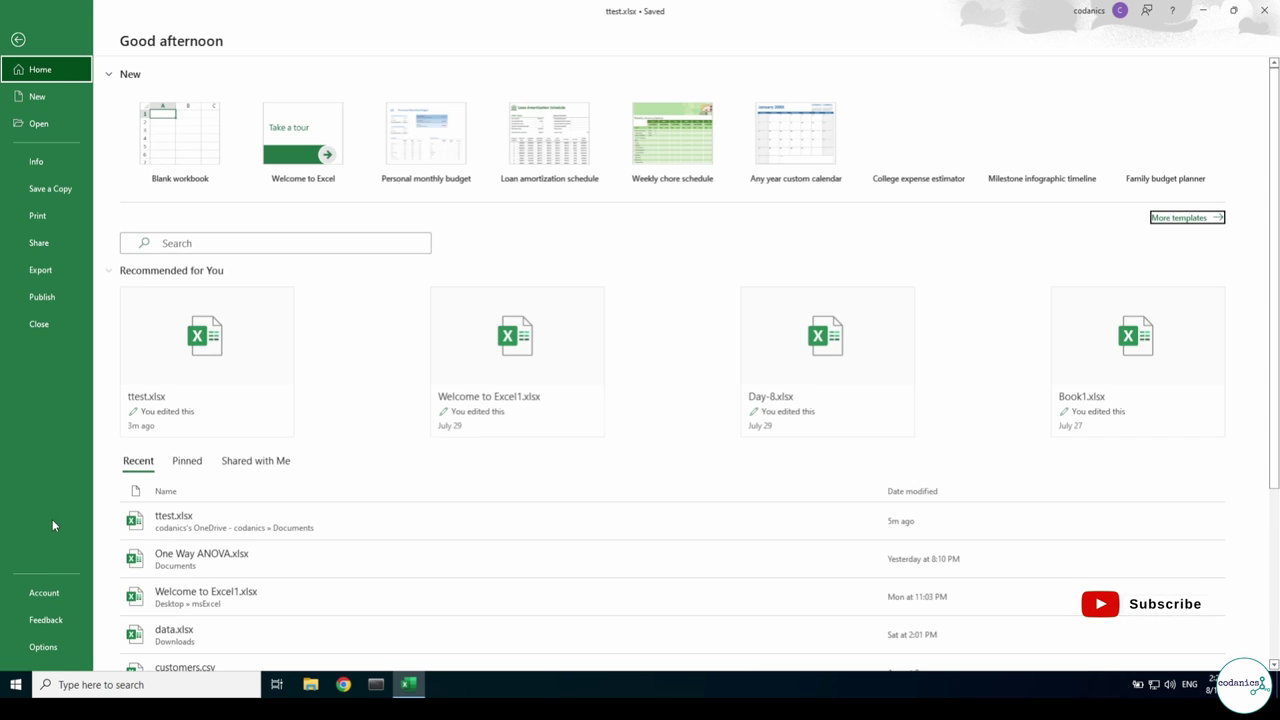
pyautogui.click(41, 646)
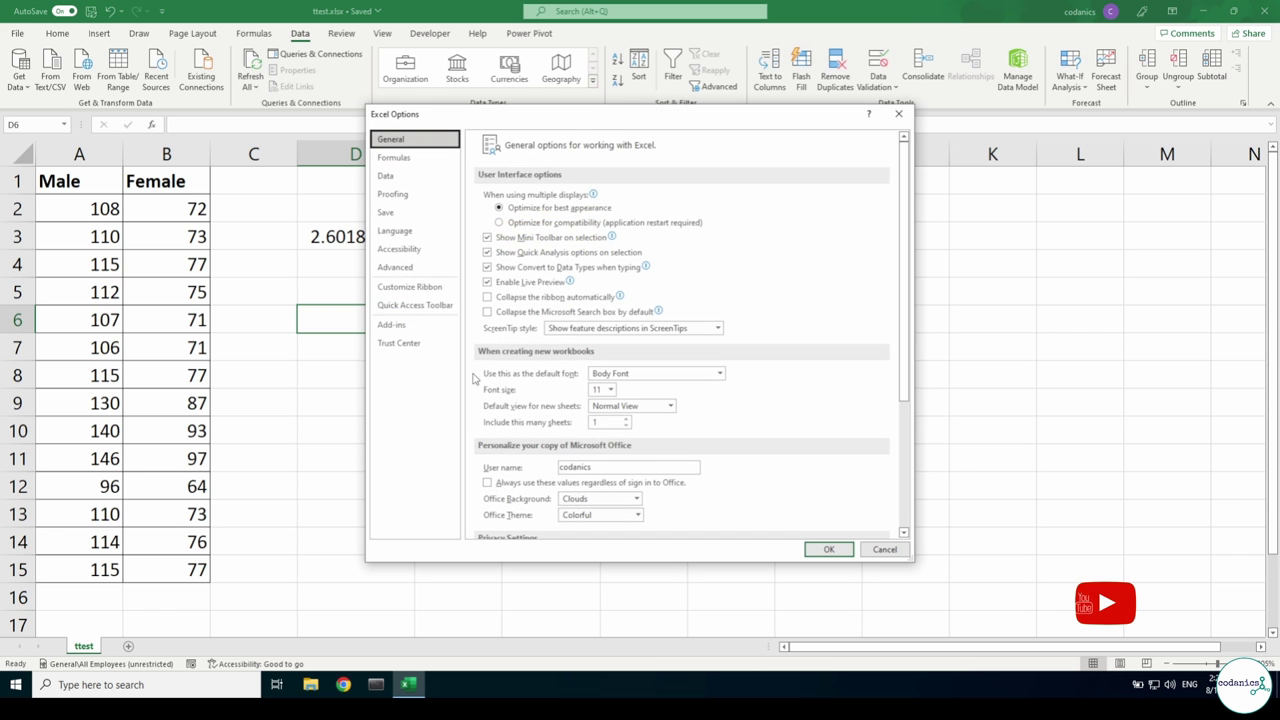
pyautogui.click(418, 325)
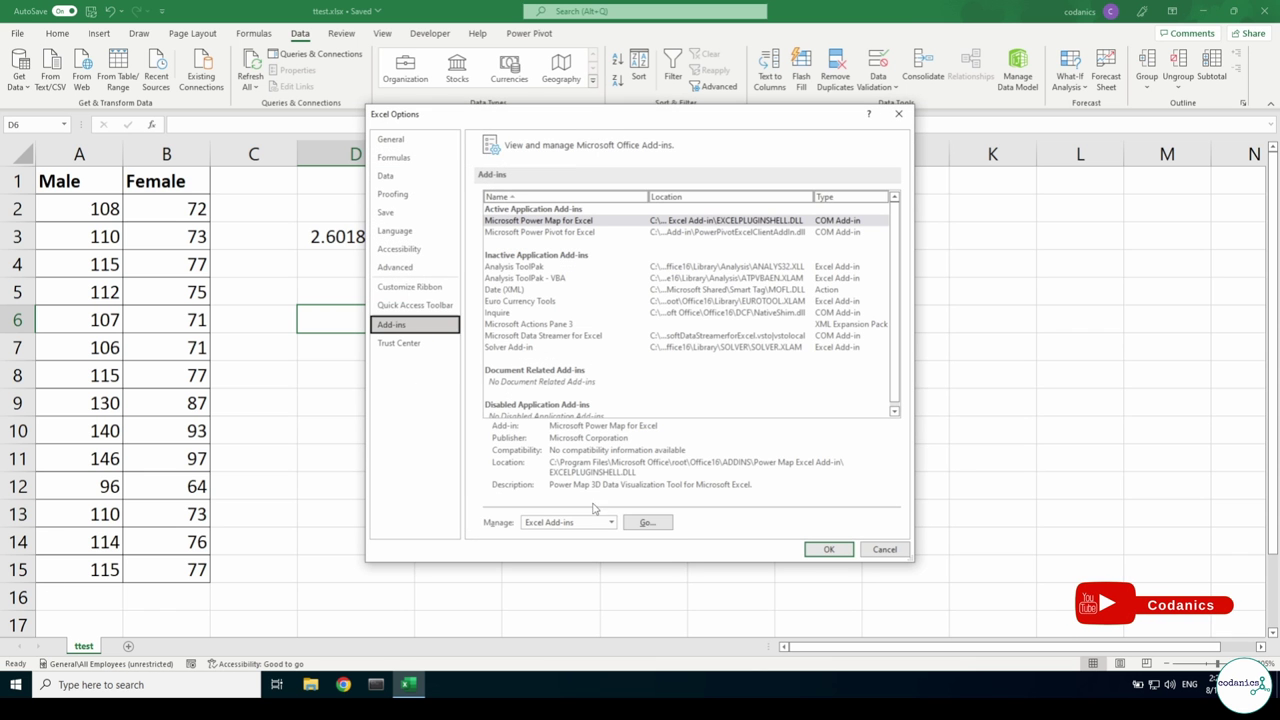
pyautogui.click(647, 522)
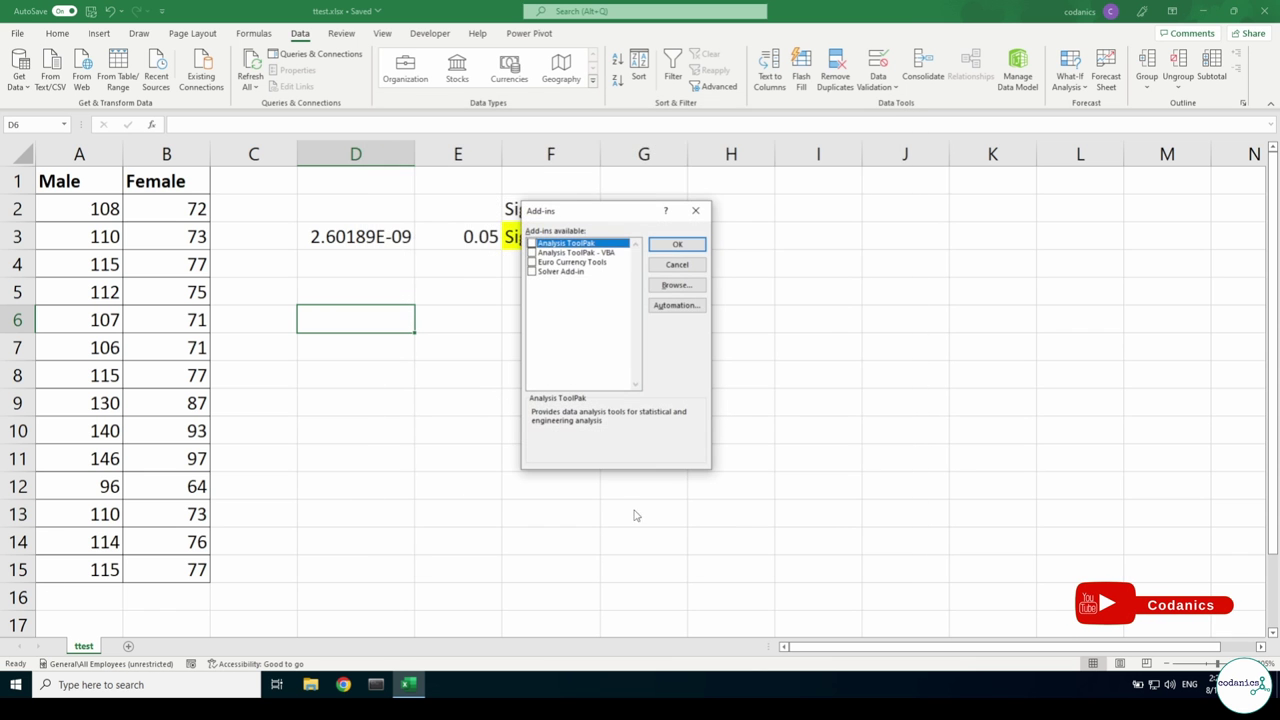
pyautogui.click(531, 244)
pyautogui.click(680, 245)
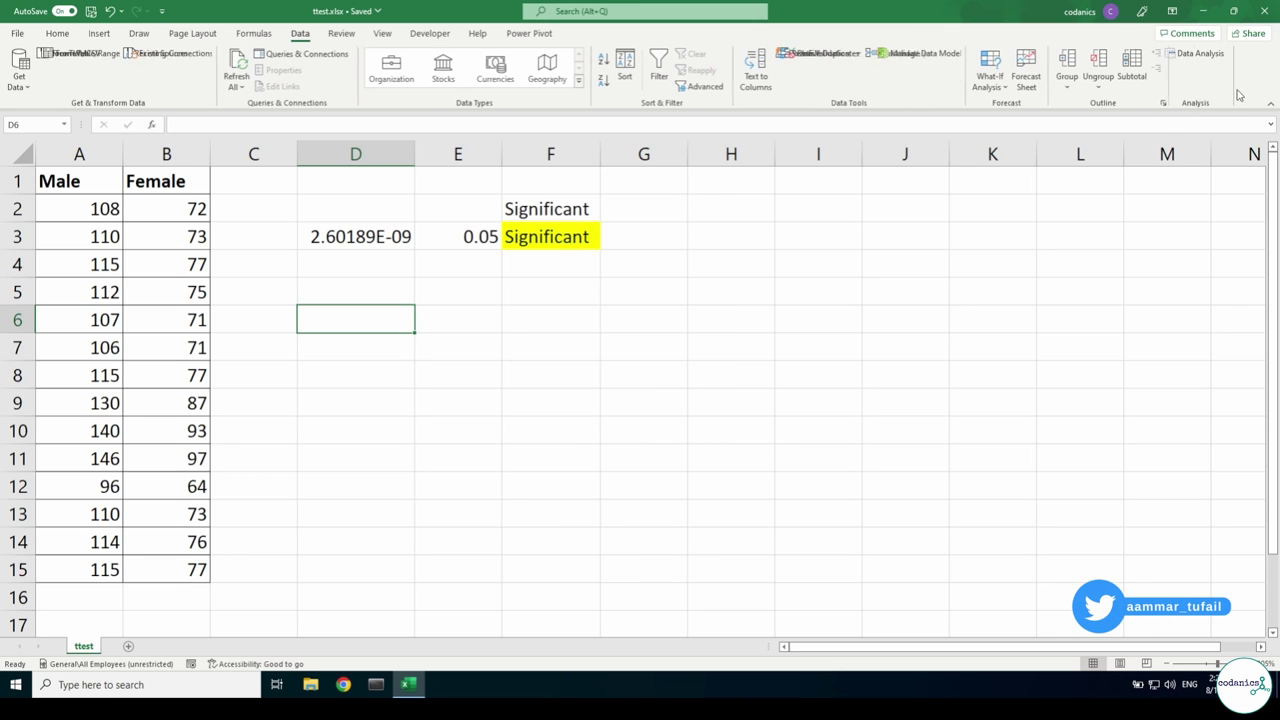
# - Choose t-Test: Two-Sample Assuming Equal Variances from the Data Analysis list
pyautogui.click(1196, 56)
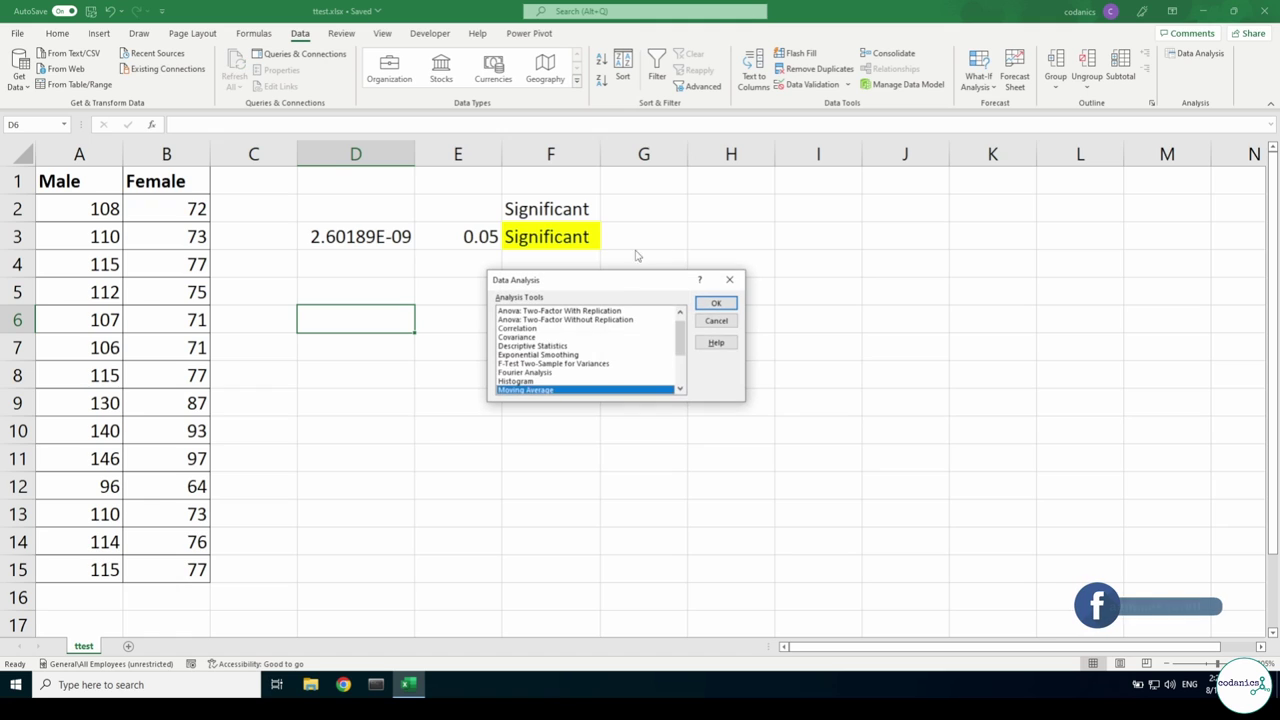
pyautogui.scroll(1, 503, 327)
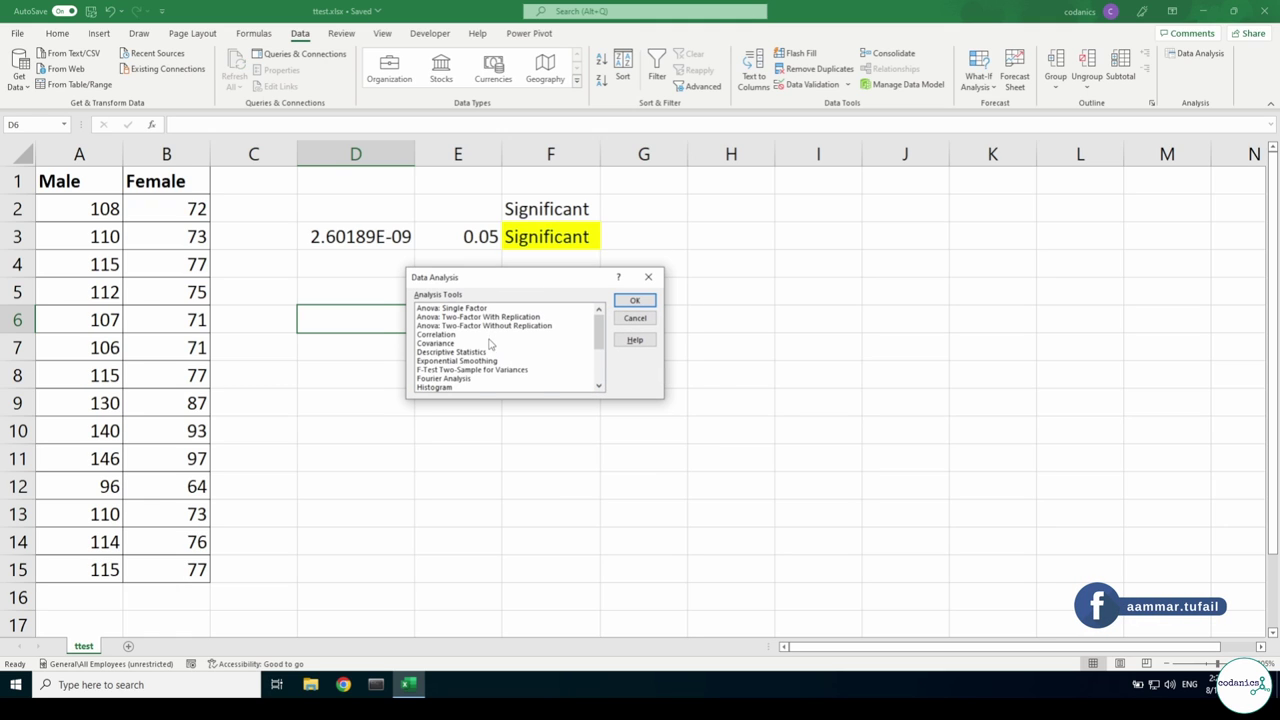
pyautogui.scroll(-3, 490, 344)
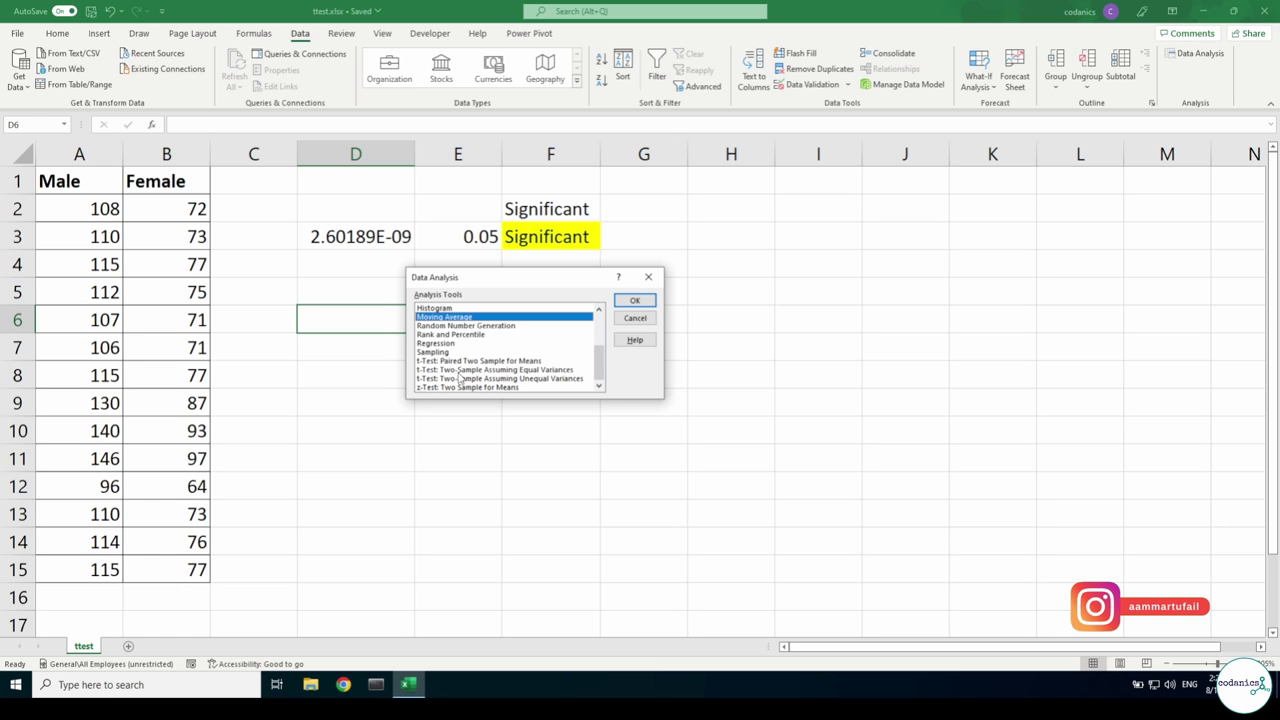
pyautogui.click(459, 370)
pyautogui.click(634, 303)
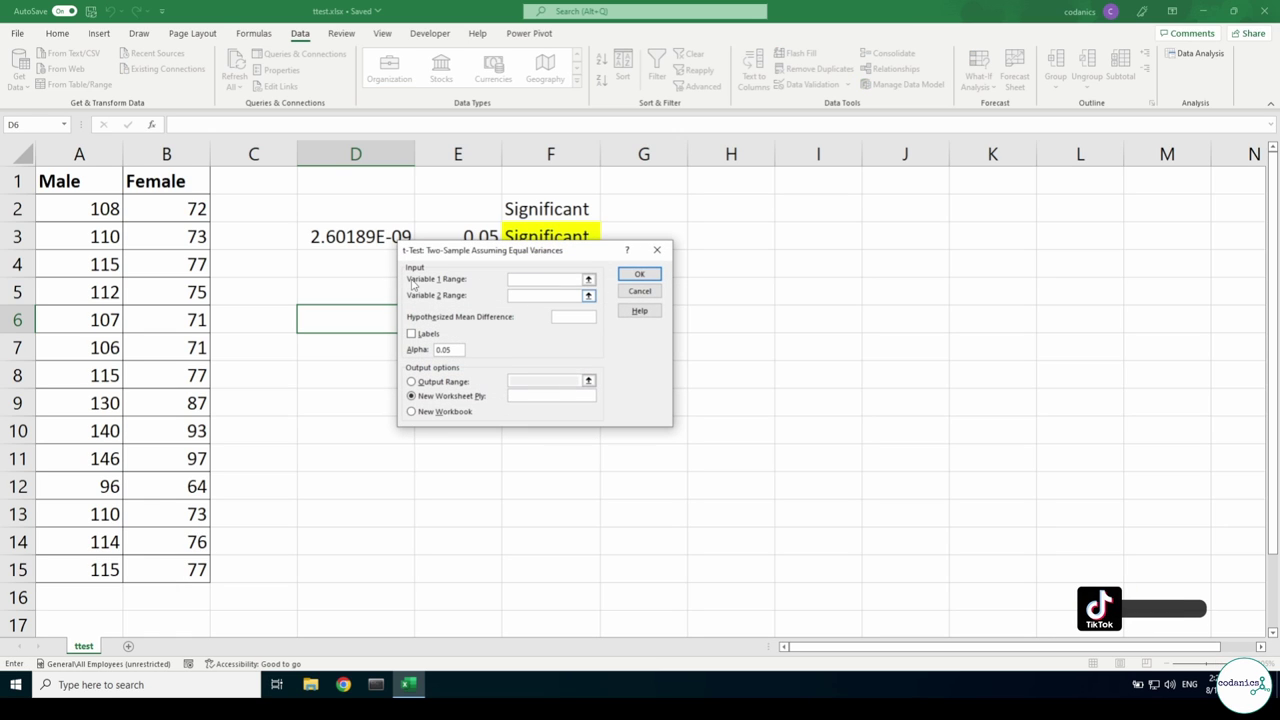
# - Set ranges A2:A15 and B2:B15 with Labels, output to G1, and run the test
pyautogui.moveTo(96, 208); pyautogui.dragTo(98, 570)
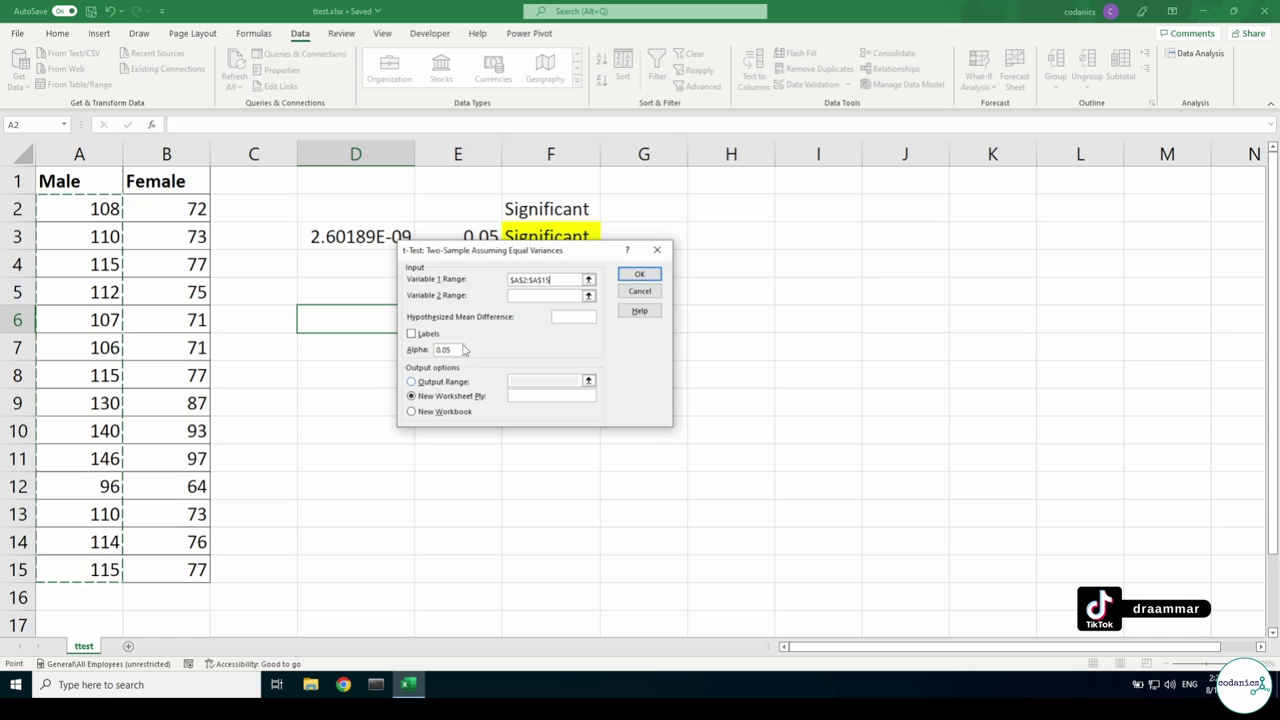
pyautogui.click(549, 295)
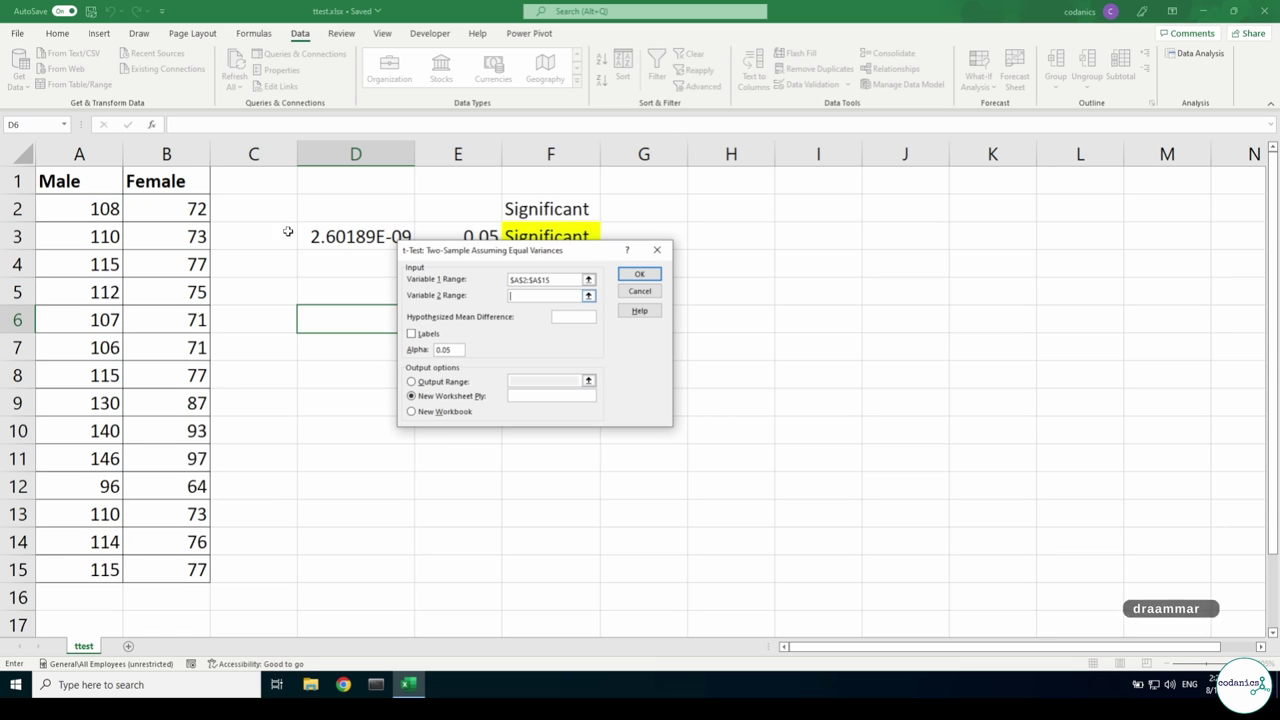
pyautogui.moveTo(172, 206); pyautogui.dragTo(177, 568)
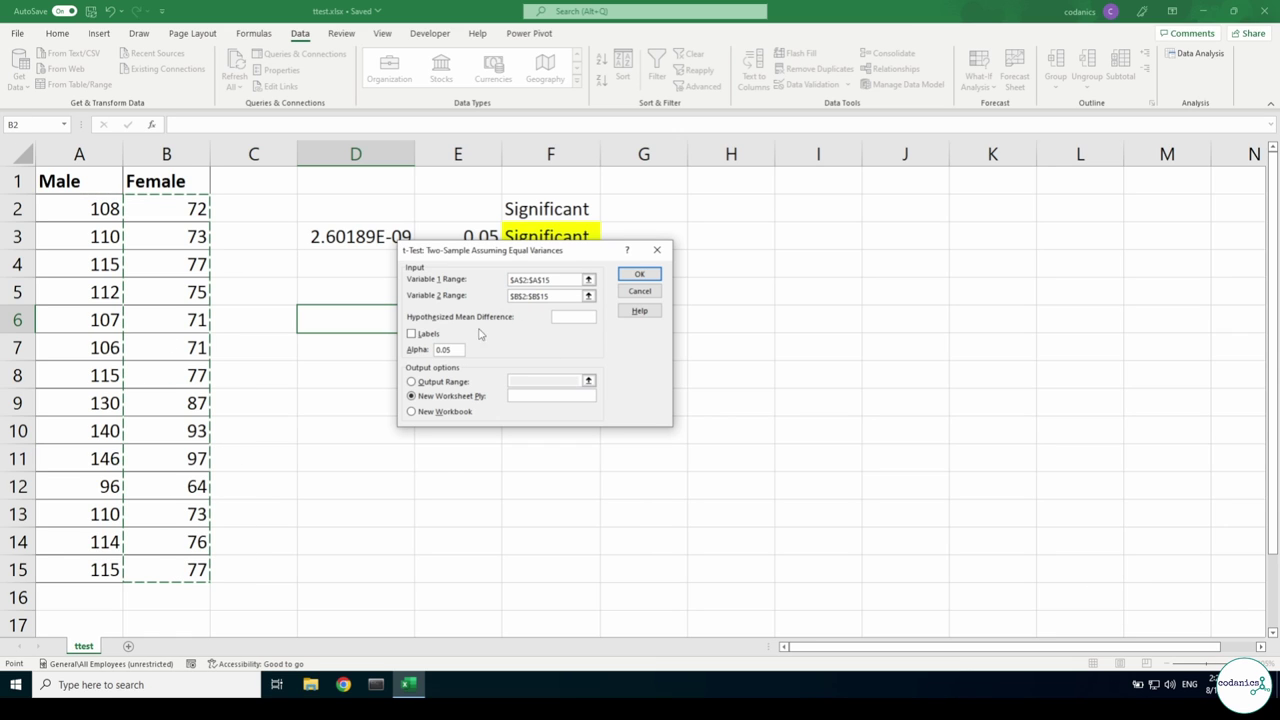
pyautogui.click(412, 335)
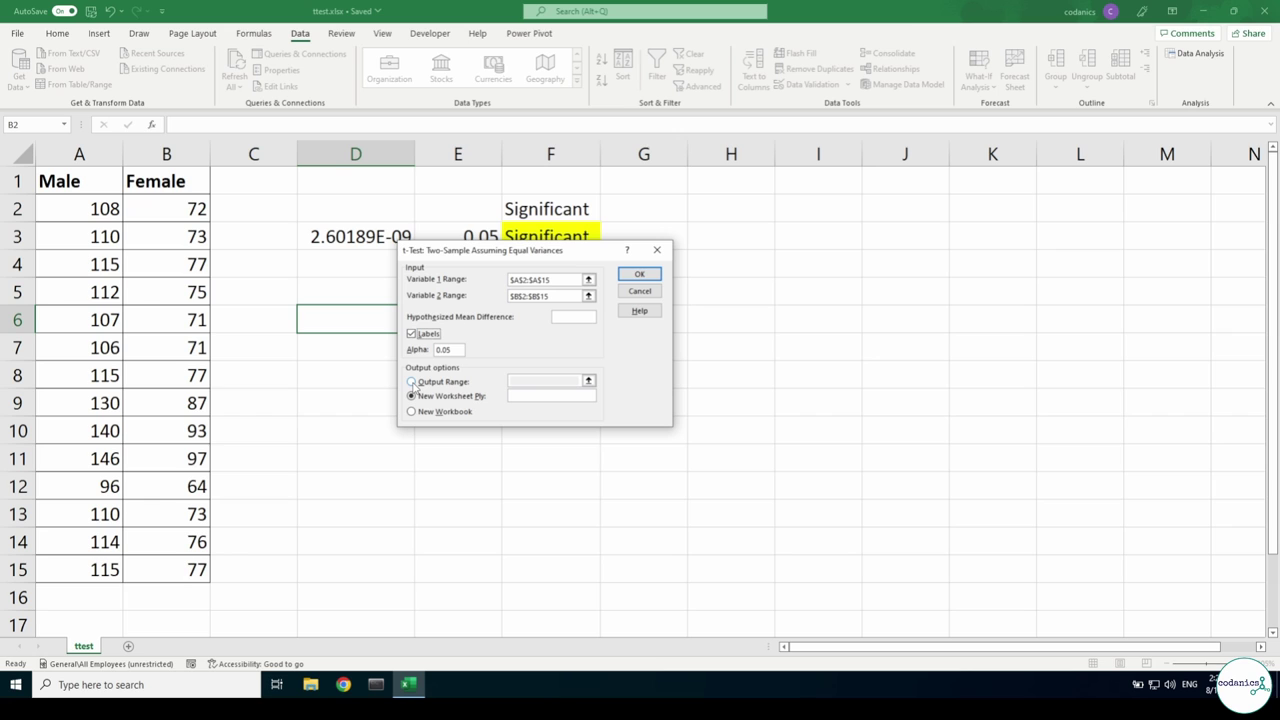
pyautogui.click(412, 383)
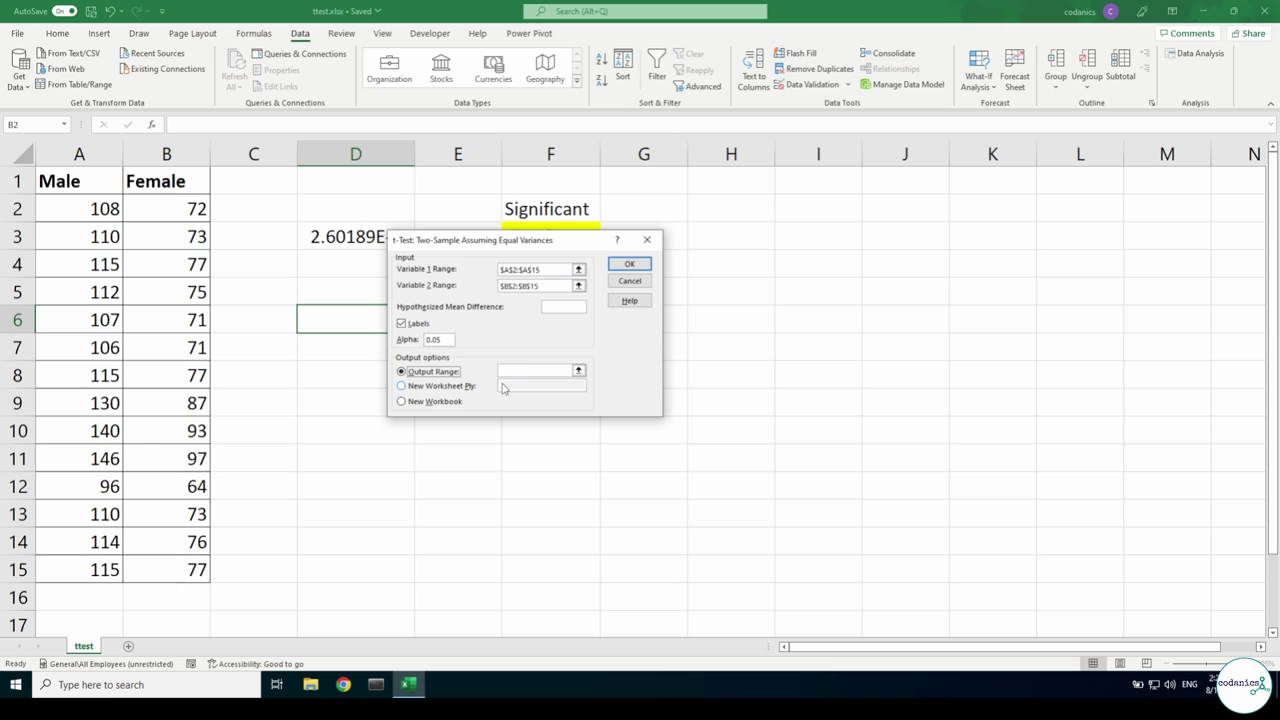
pyautogui.click(525, 372)
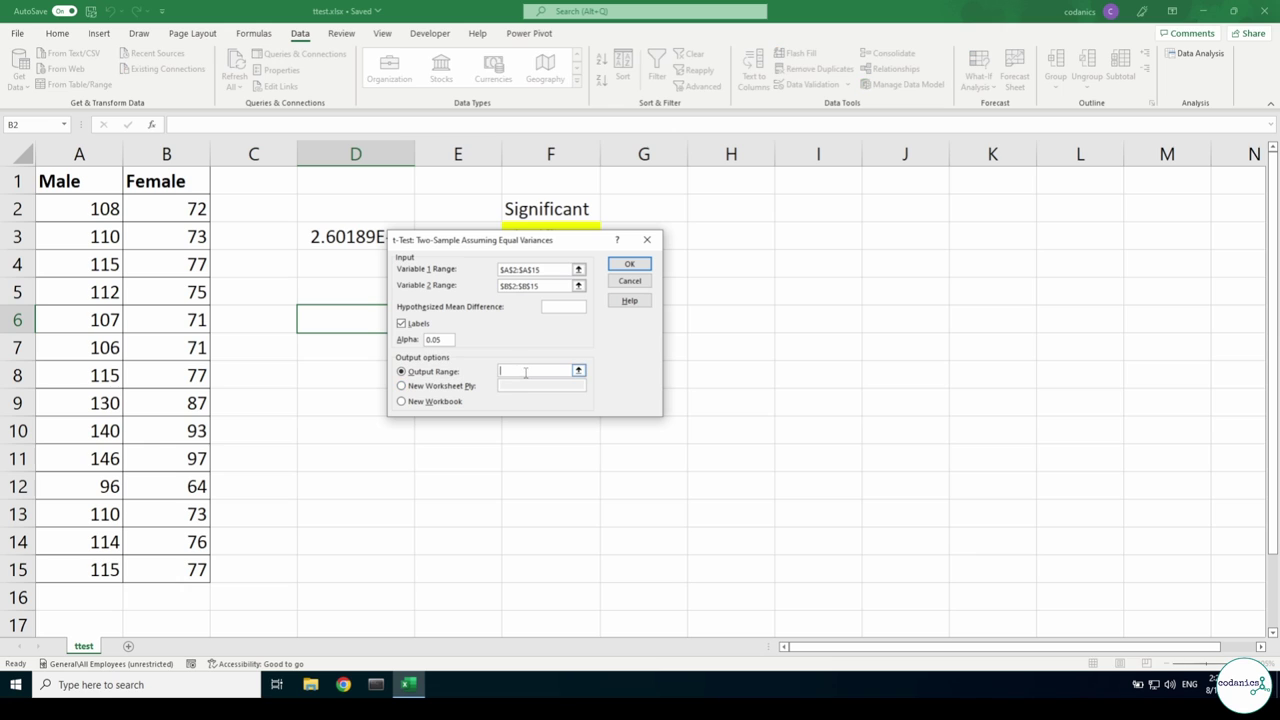
pyautogui.click(709, 187)
pyautogui.click(656, 178)
pyautogui.click(629, 266)
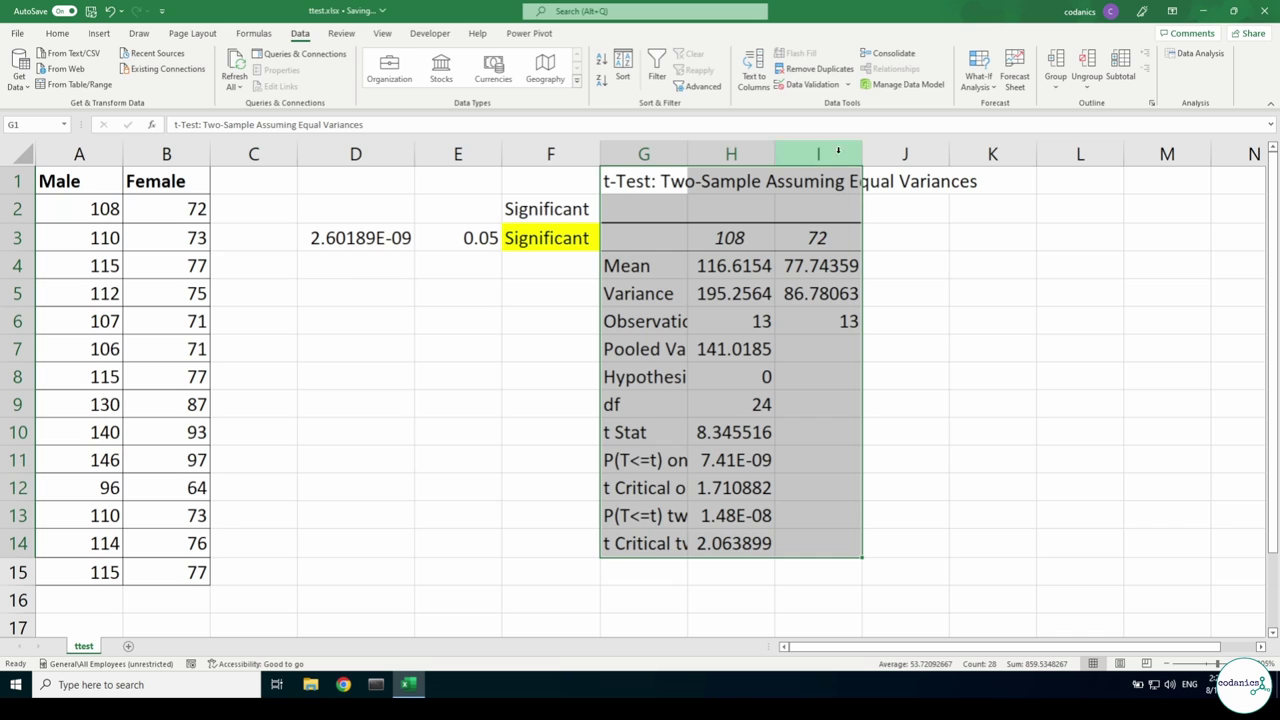
# - AutoFit column G and select the result rows through the two-tail p-value row G13:H13
pyautogui.doubleClick(687, 149)
pyautogui.click(664, 266)
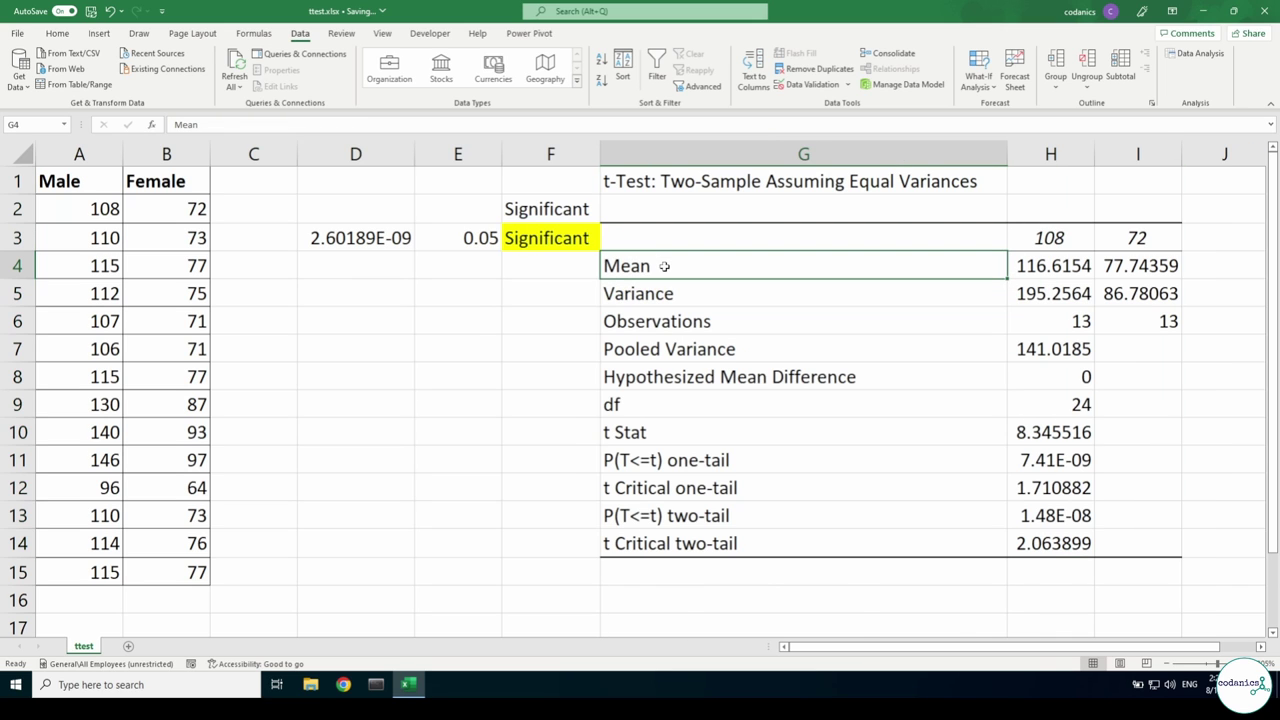
pyautogui.moveTo(664, 269); pyautogui.dragTo(668, 348)
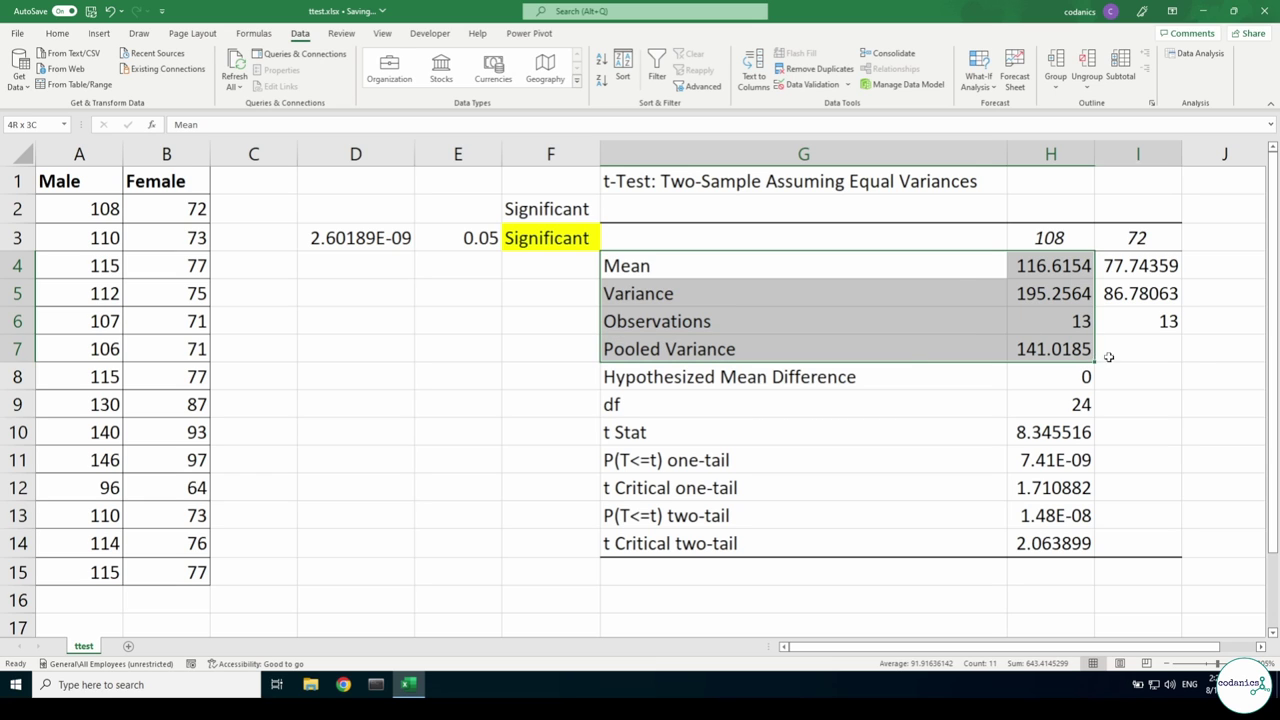
pyautogui.moveTo(668, 348); pyautogui.dragTo(1114, 356)
pyautogui.moveTo(737, 377); pyautogui.dragTo(1014, 376)
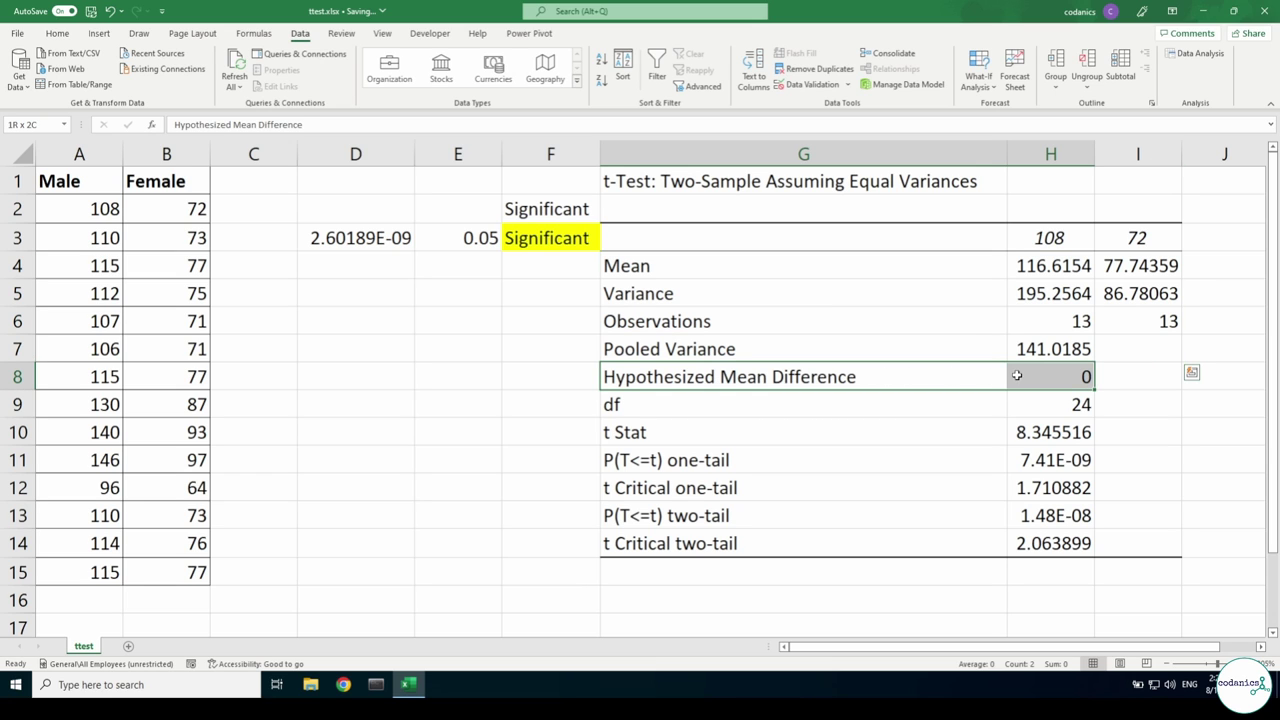
pyautogui.moveTo(736, 411); pyautogui.dragTo(1048, 401)
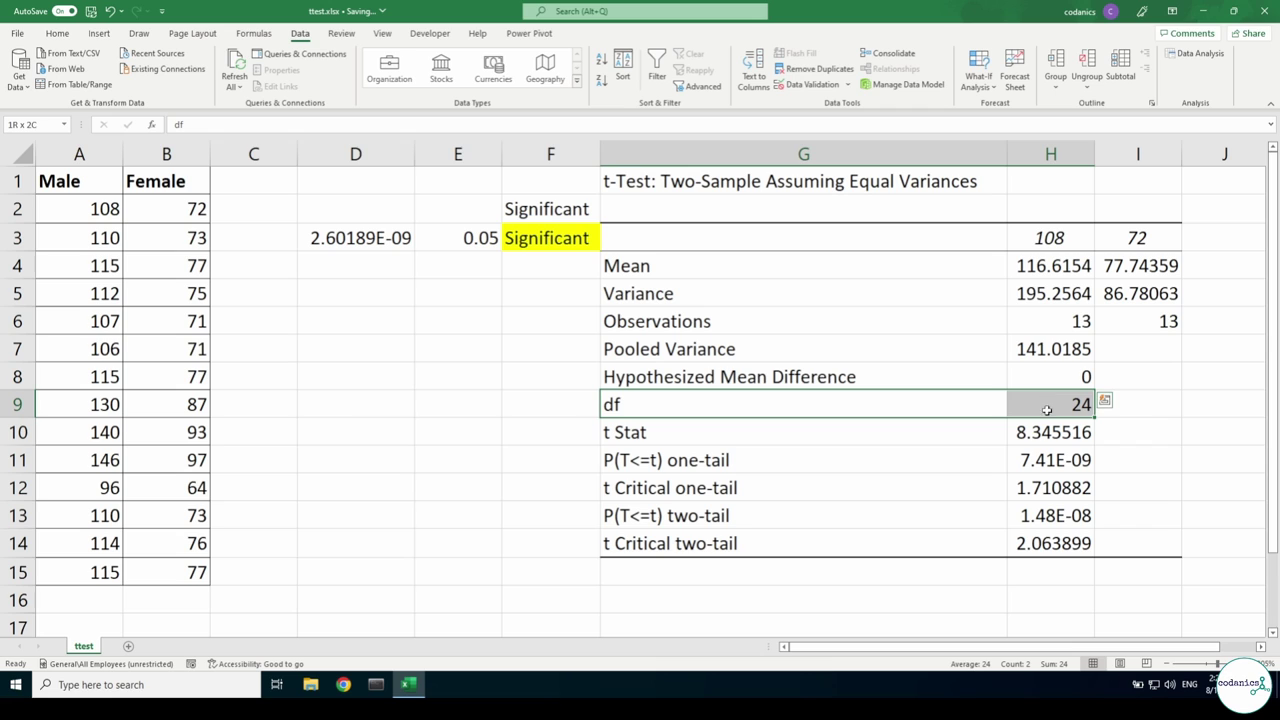
pyautogui.moveTo(757, 437); pyautogui.dragTo(1030, 436)
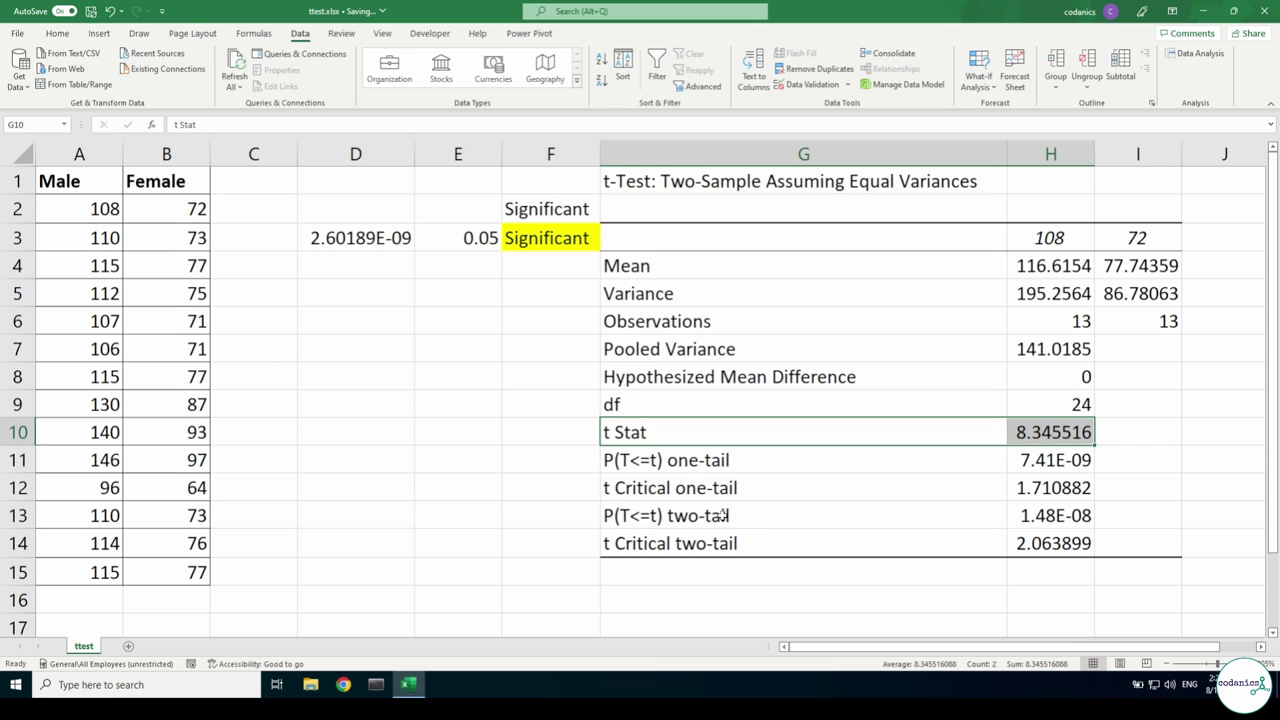
pyautogui.click(659, 516)
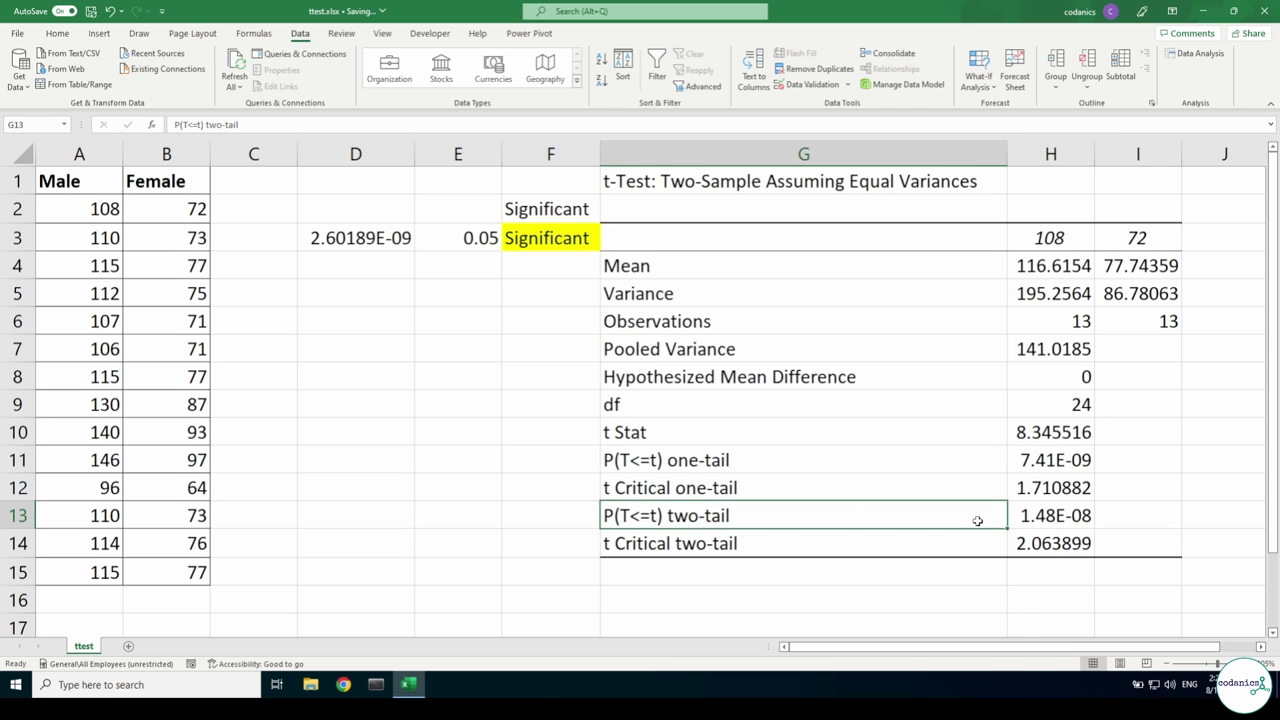
pyautogui.moveTo(977, 521); pyautogui.dragTo(1033, 521)
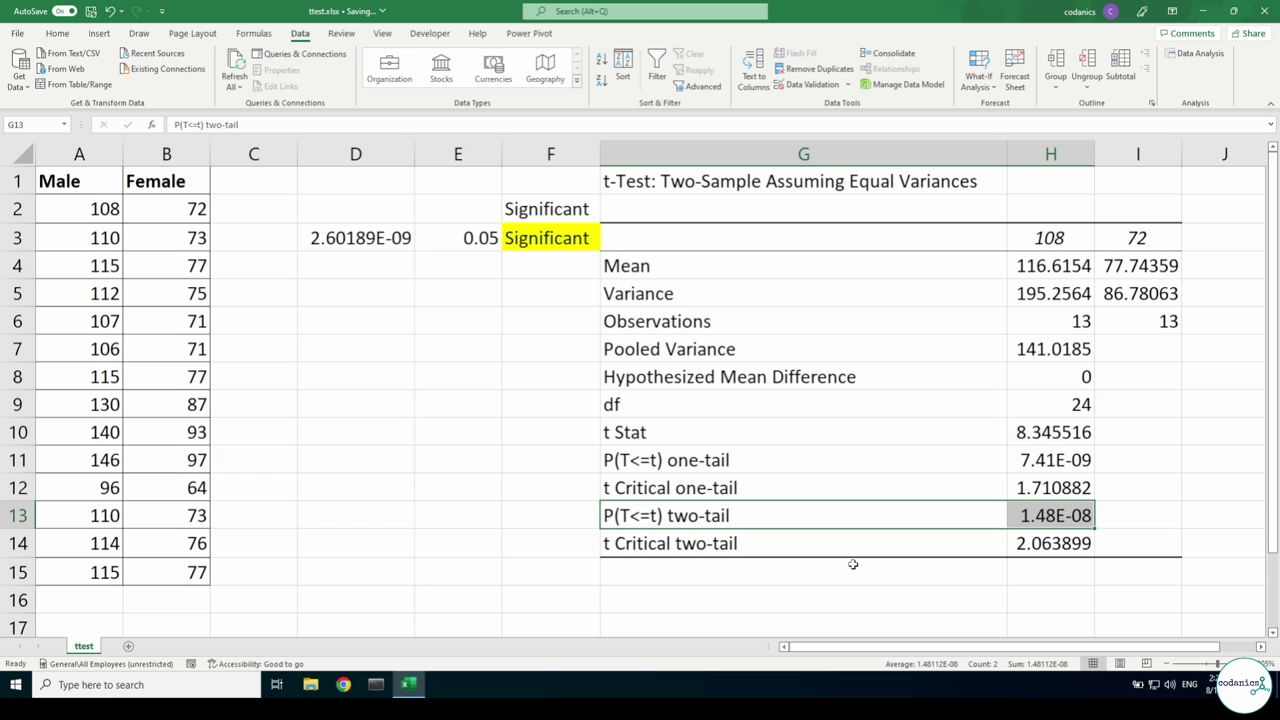
pyautogui.click(57, 33)
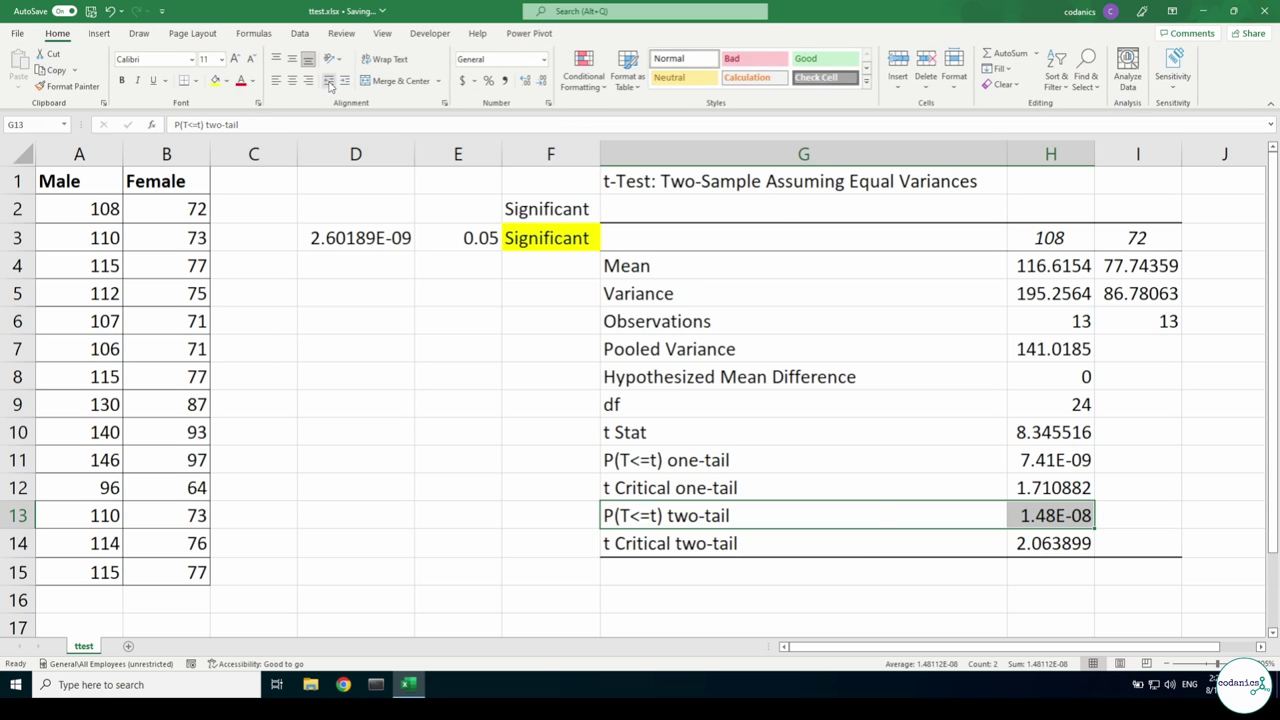
pyautogui.click(215, 81)
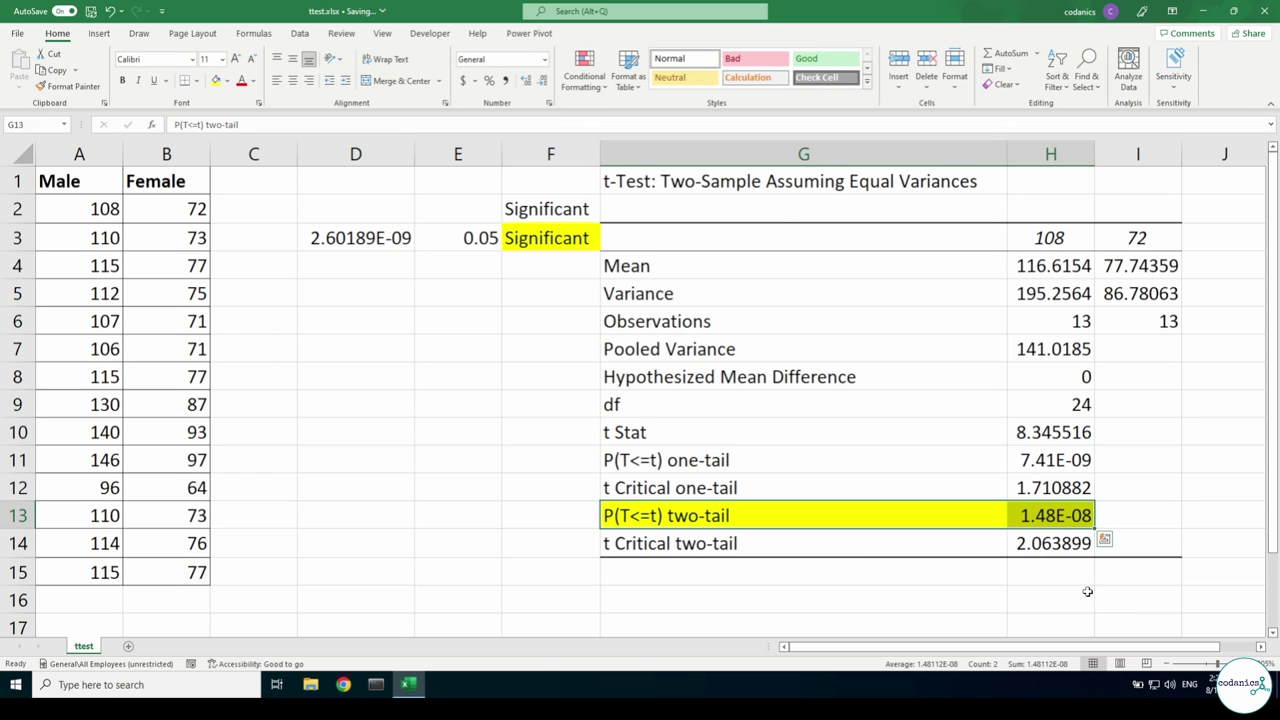
pyautogui.click(1050, 515)
pyautogui.click(457, 239)
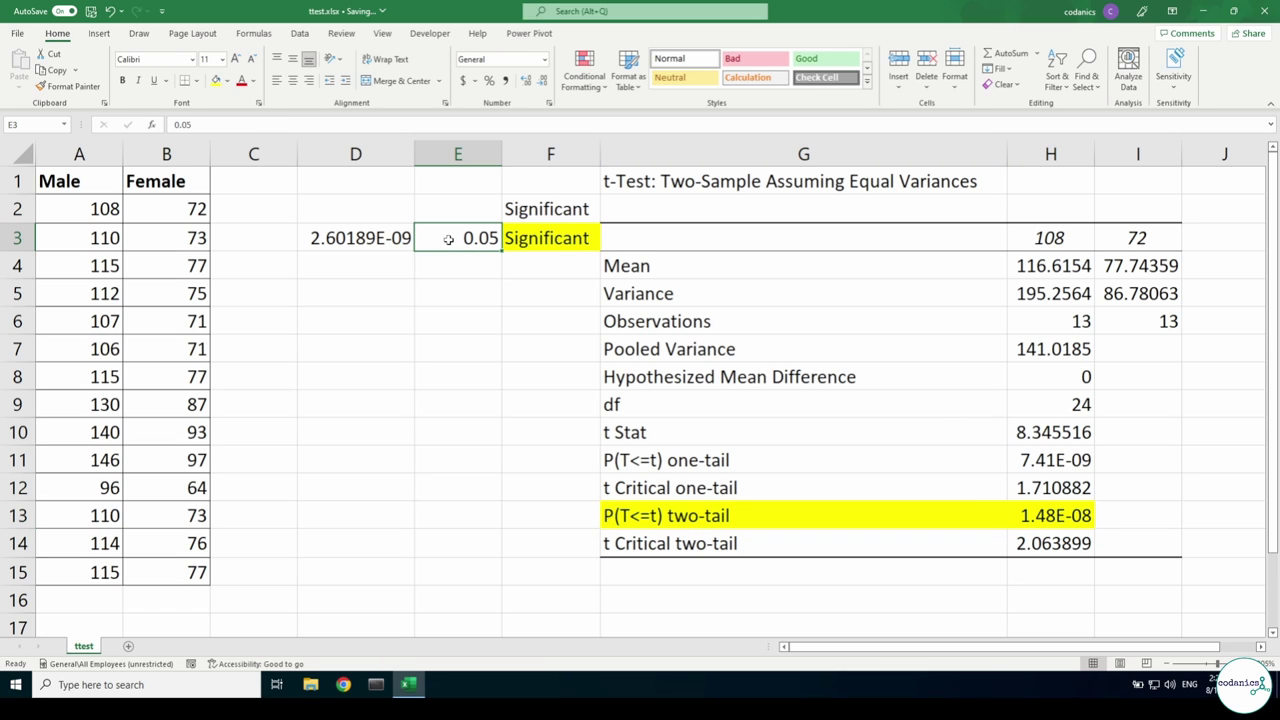
pyautogui.moveTo(801, 645); pyautogui.dragTo(833, 645)
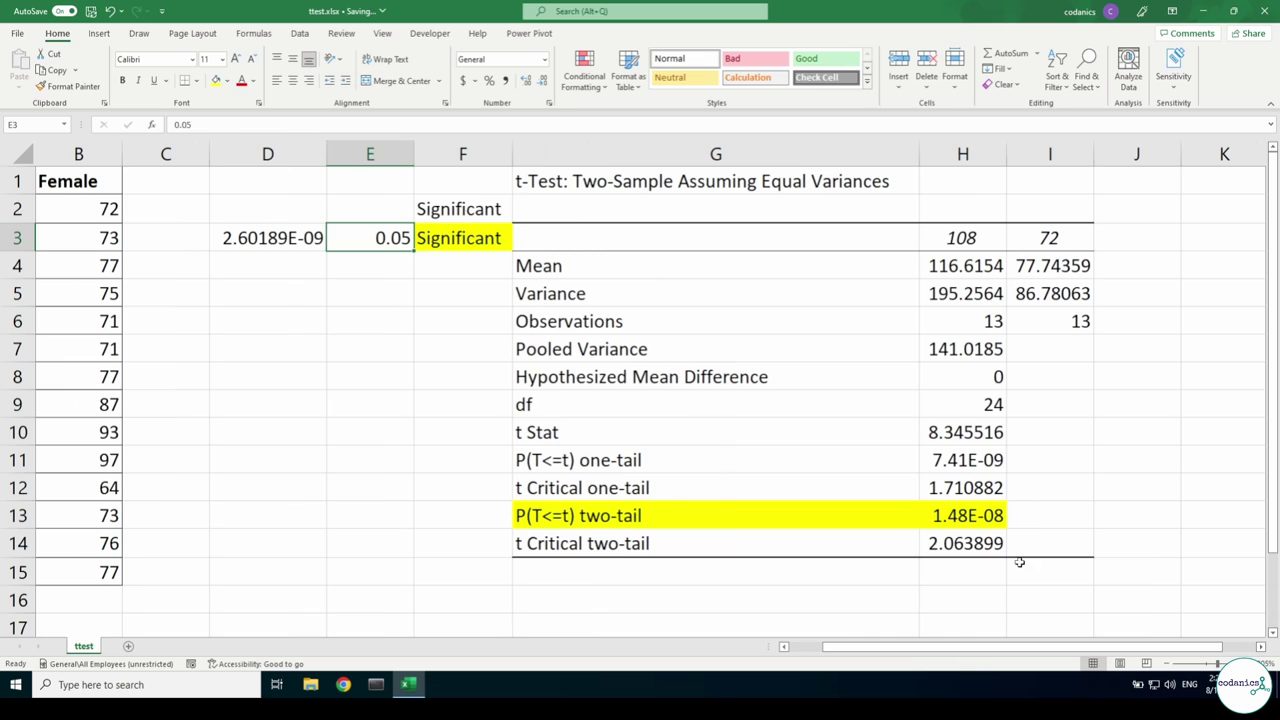
# - Enter the 0.05 threshold in I13 beside the two-tail p-value
pyautogui.click(1040, 521)
pyautogui.write('0.05')
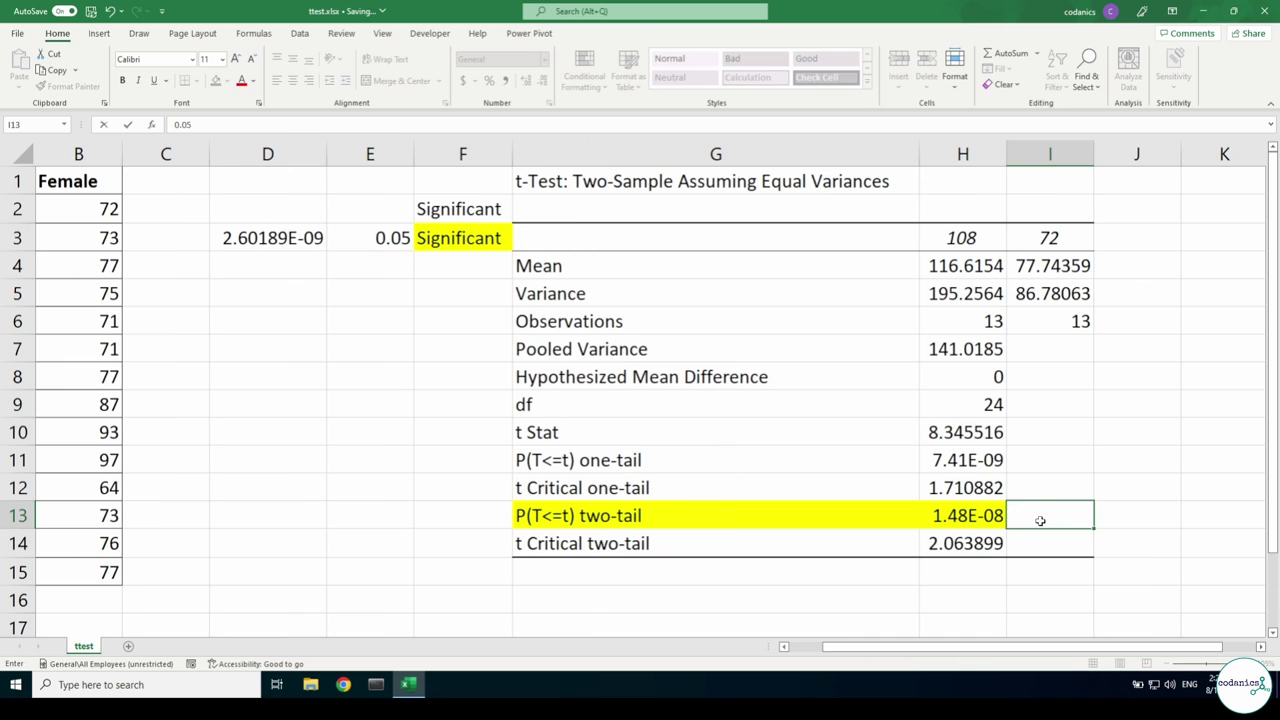
pyautogui.press('Return')
# - Copy F3's significance formula and paste it into J13 as formula only
pyautogui.click(456, 240)
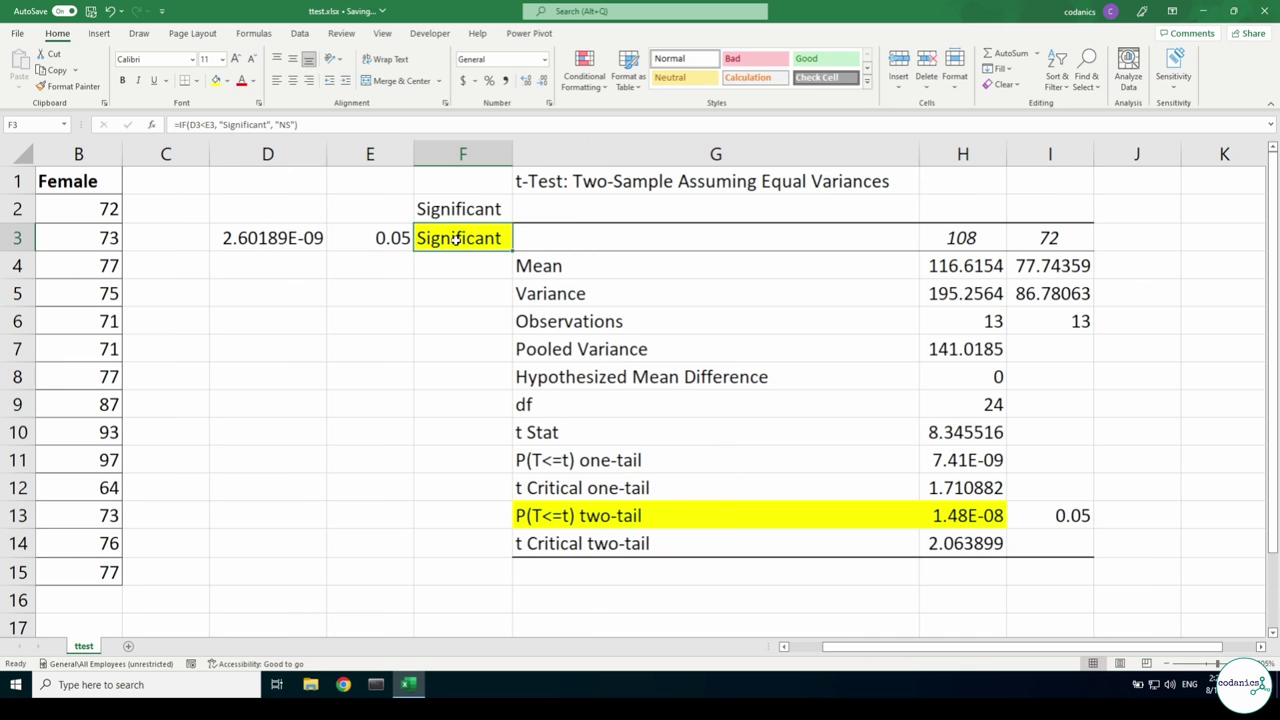
pyautogui.hotkey('ctrl', 'c')
pyautogui.rightClick(1139, 522)
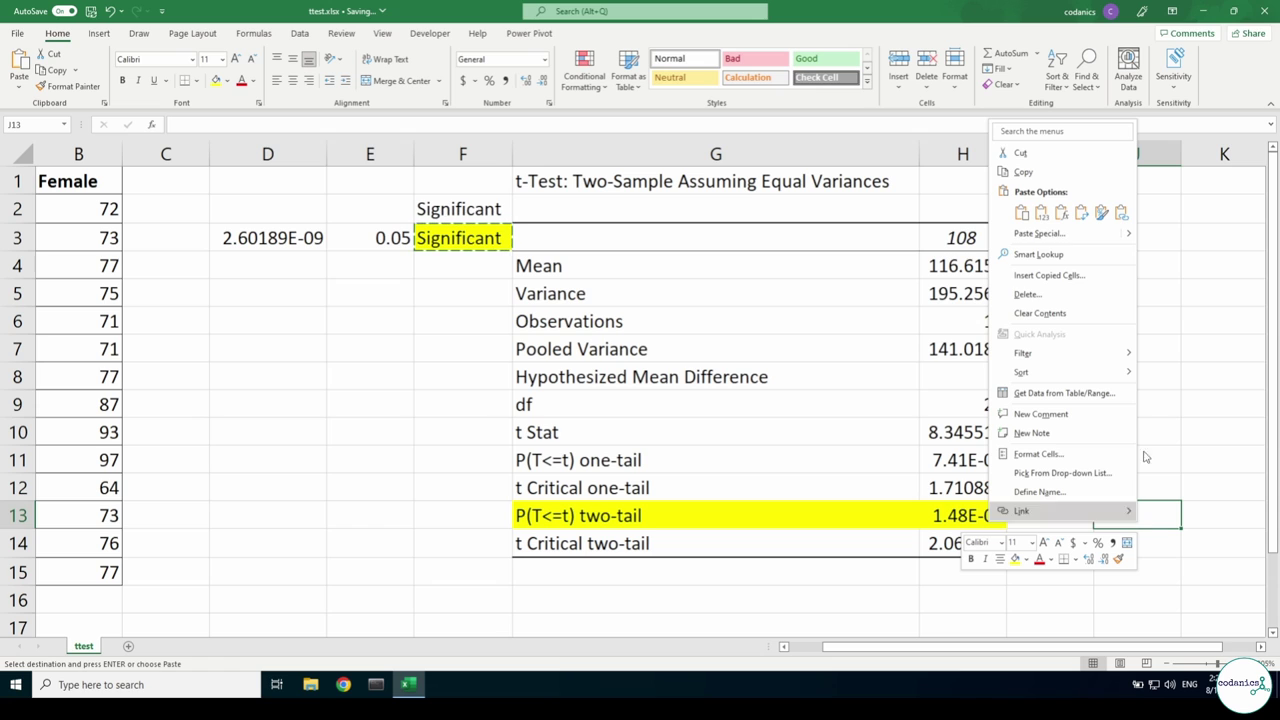
pyautogui.click(1122, 215)
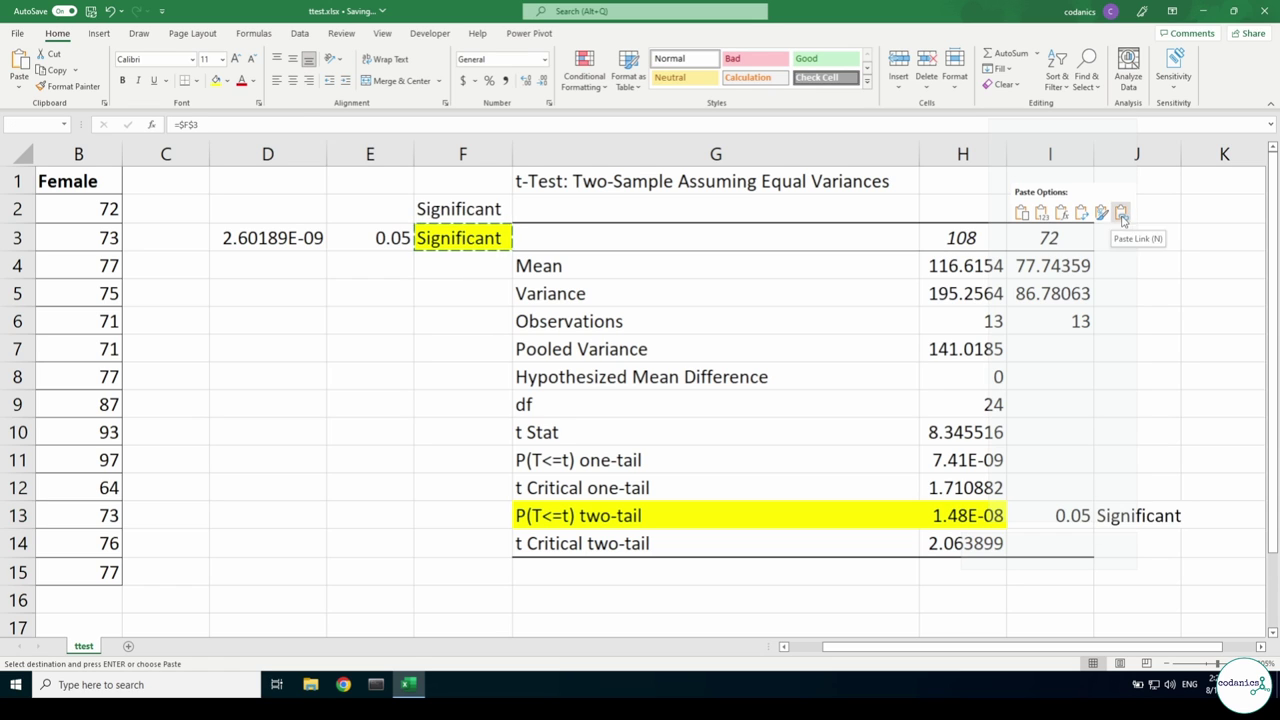
pyautogui.click(1061, 215)
# - Verify J13 reads =IF(H13<I13,"Significant","NS"), referencing H13 and I13
pyautogui.doubleClick(1140, 518)
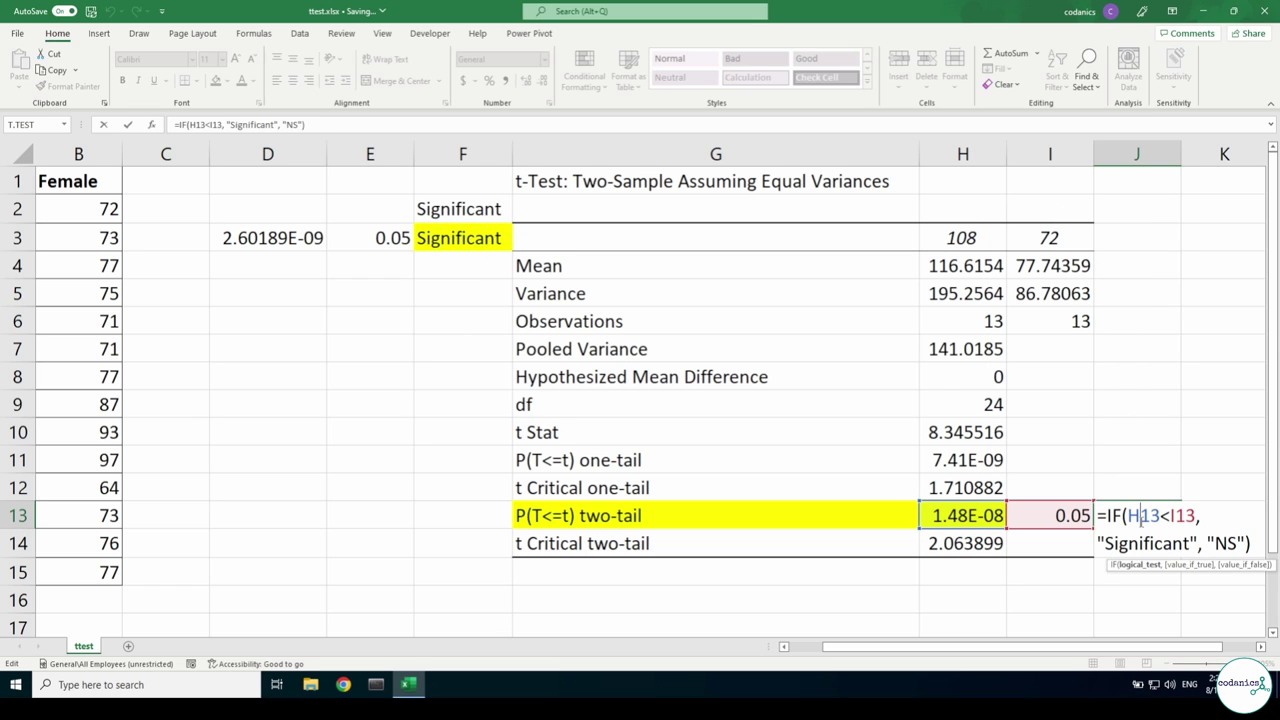
pyautogui.press('Escape')
pyautogui.click(1078, 520)
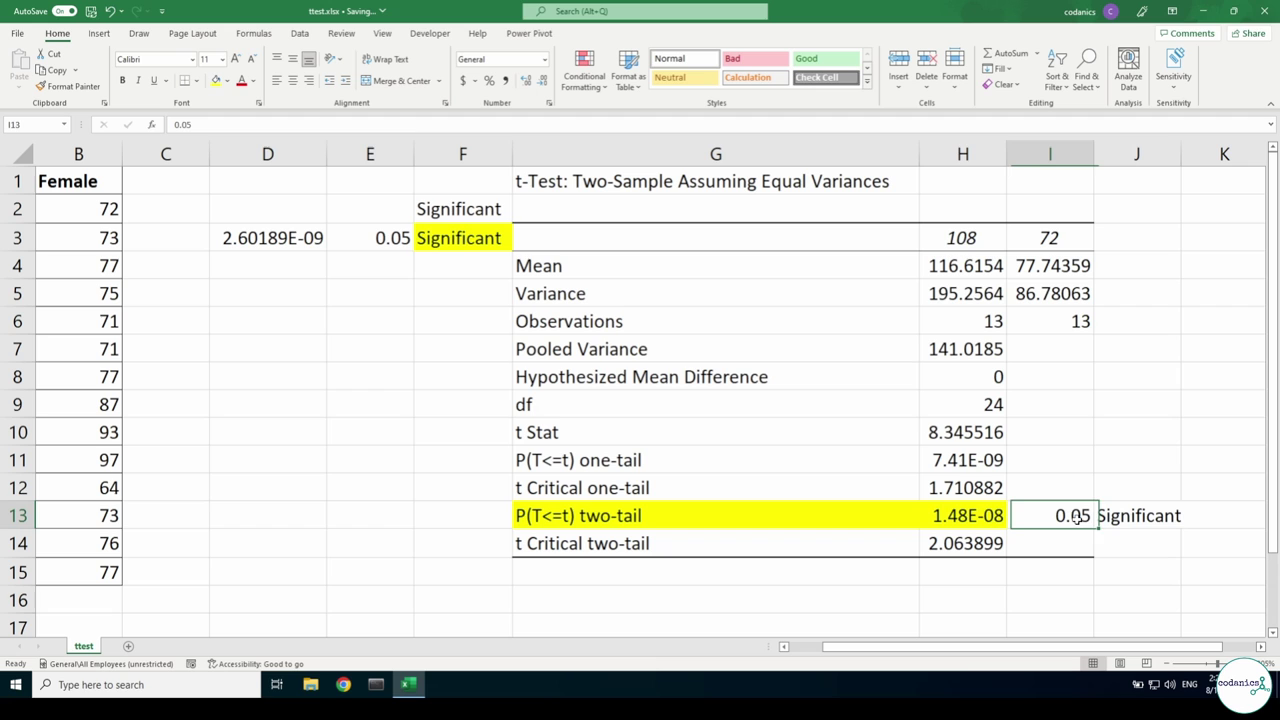
pyautogui.click(990, 516)
pyautogui.click(1070, 516)
pyautogui.click(1147, 515)
pyautogui.hscroll(-1, 278, 355)
pyautogui.scroll(-1, 278, 355)
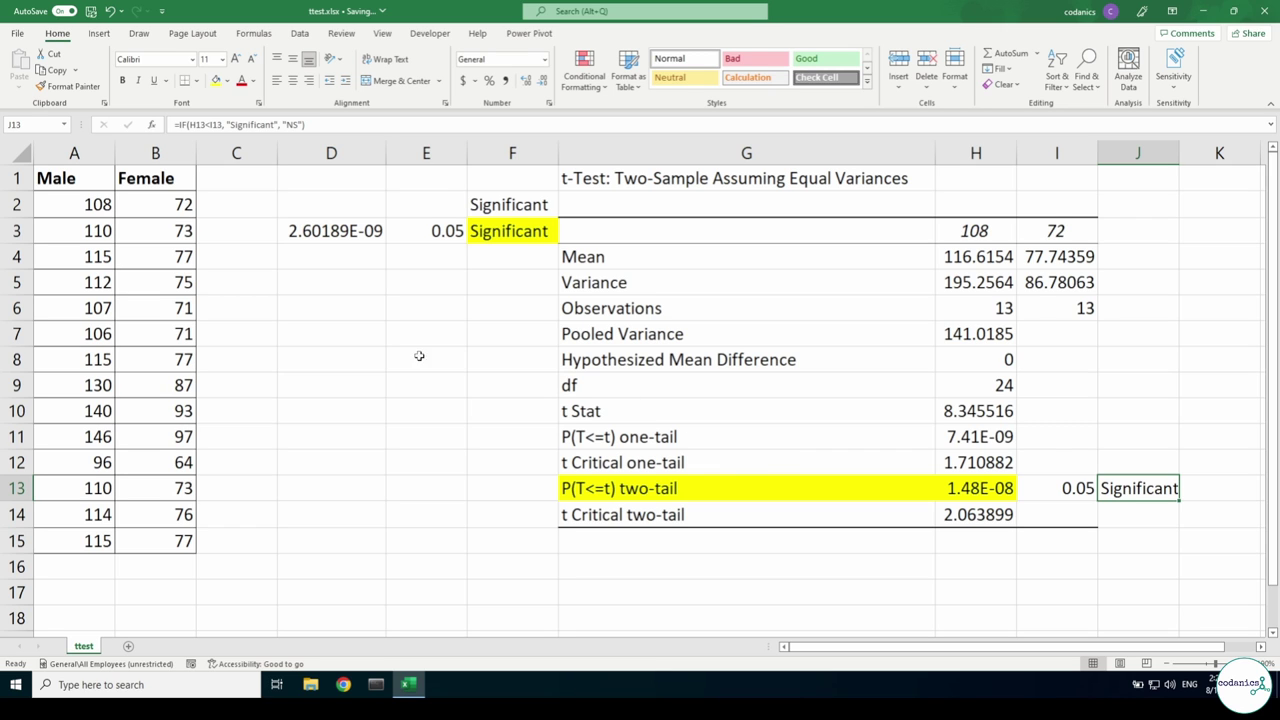
pyautogui.keyDown('ctrl'); pyautogui.scroll(-1, 406, 359); pyautogui.keyUp('ctrl')
pyautogui.keyDown('ctrl'); pyautogui.scroll(-1, 412, 362); pyautogui.keyUp('ctrl')
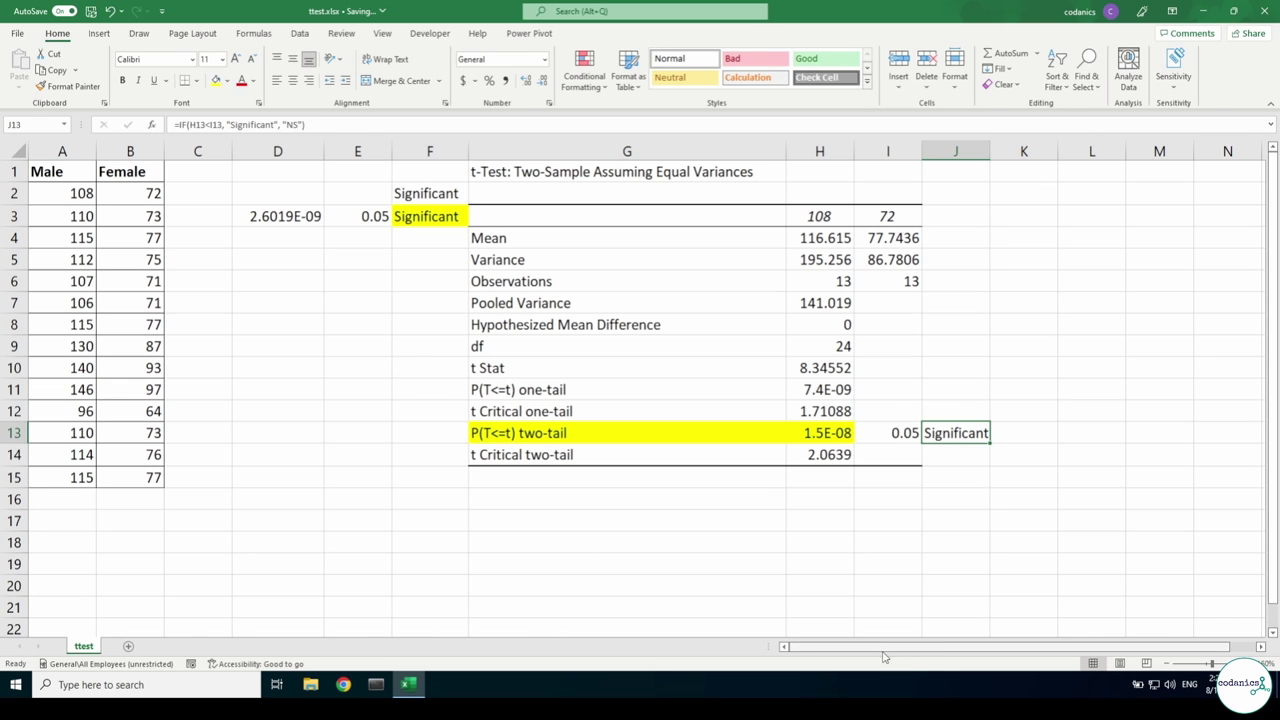
pyautogui.keyDown('ctrl'); pyautogui.scroll(1, 162, 524); pyautogui.keyUp('ctrl')
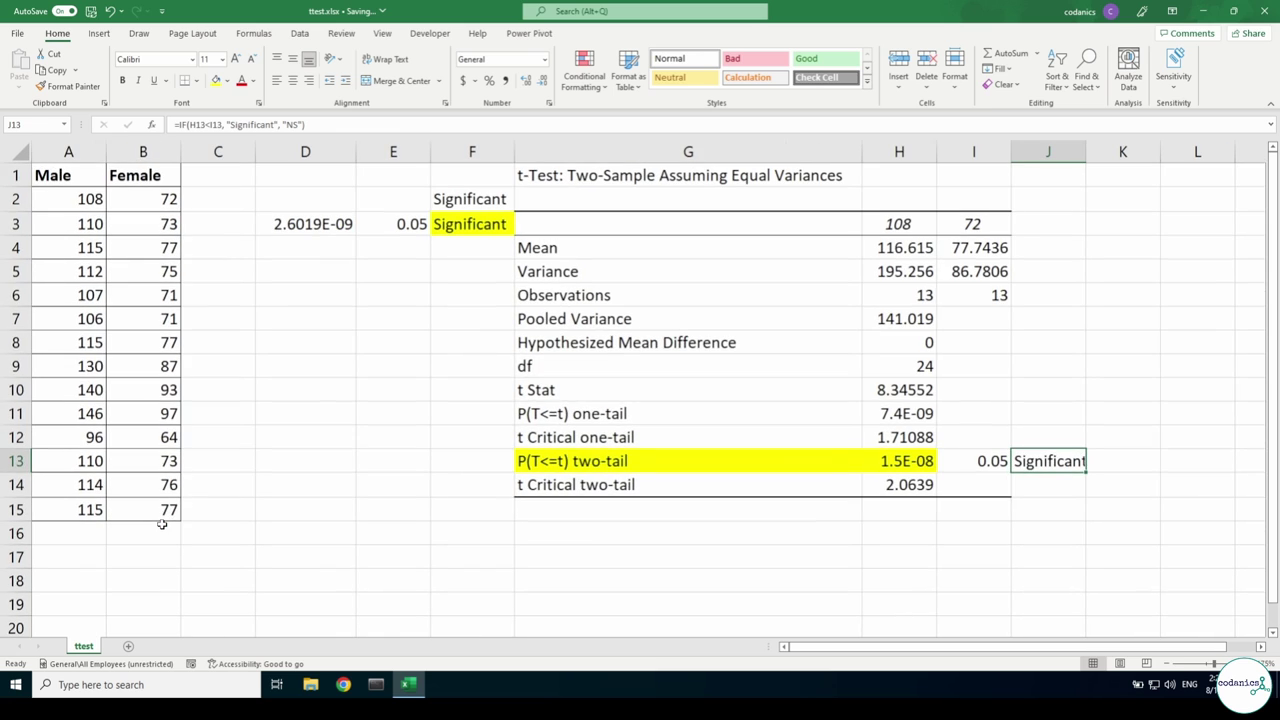
pyautogui.scroll(-2, 117, 516)
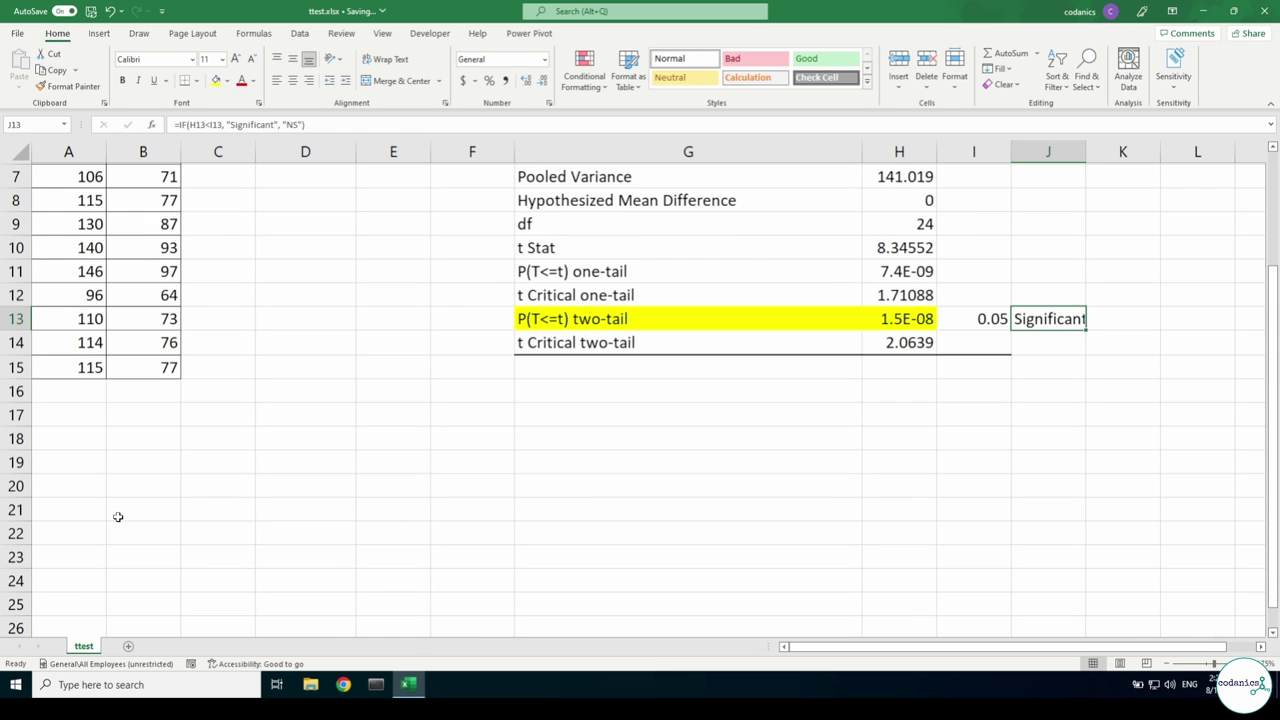
# - Put =AVERAGE(A2:A15) in A16 and copy it across to B16
pyautogui.click(76, 397)
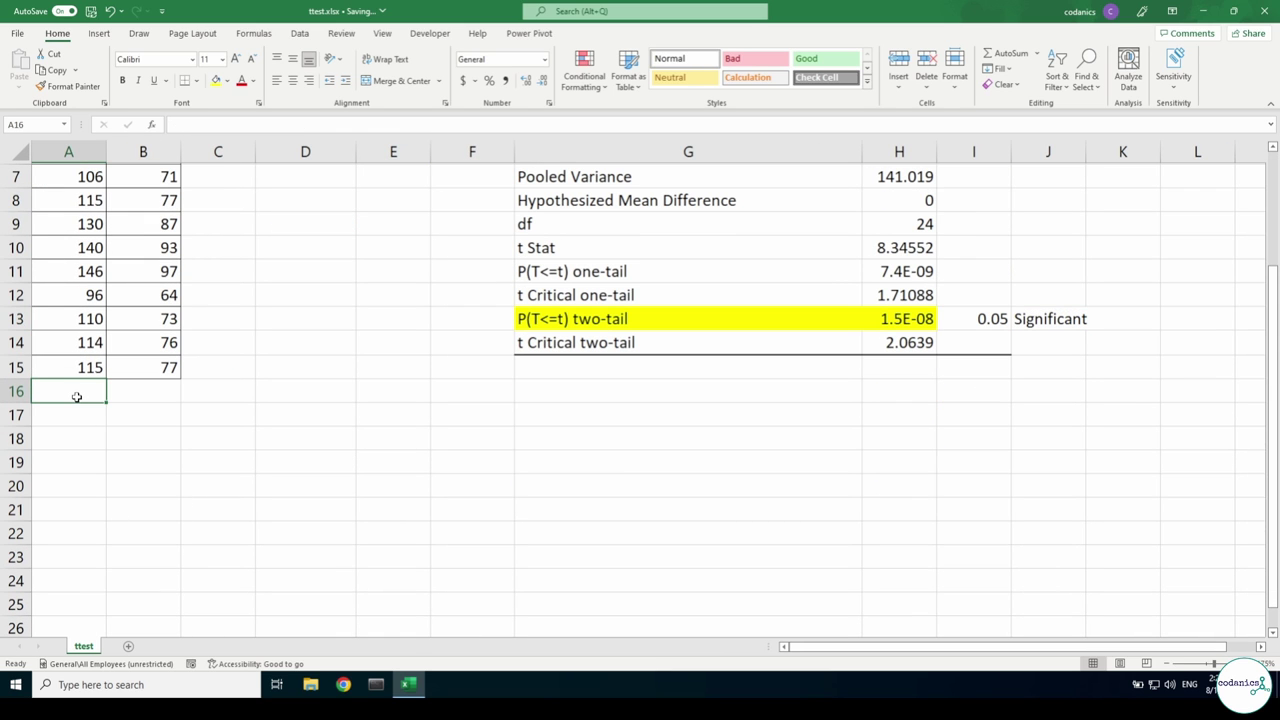
pyautogui.write('=aver')
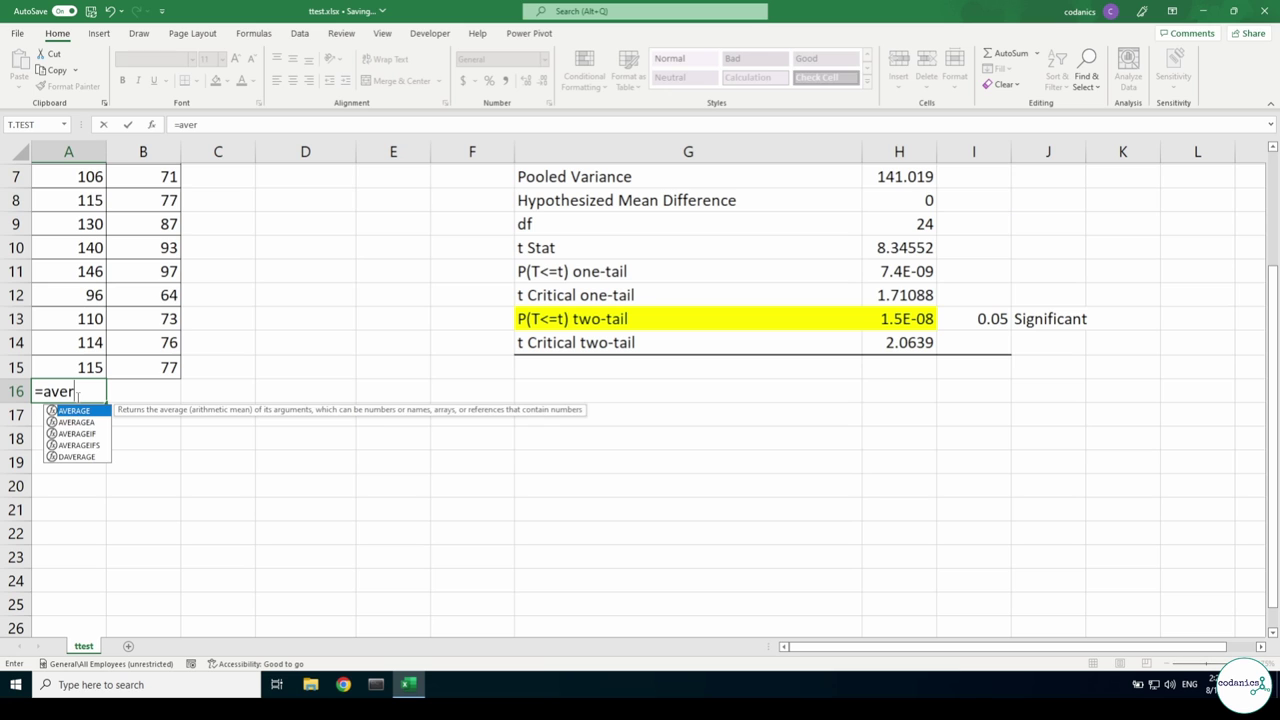
pyautogui.press('Tab')
pyautogui.scroll(2, 78, 397)
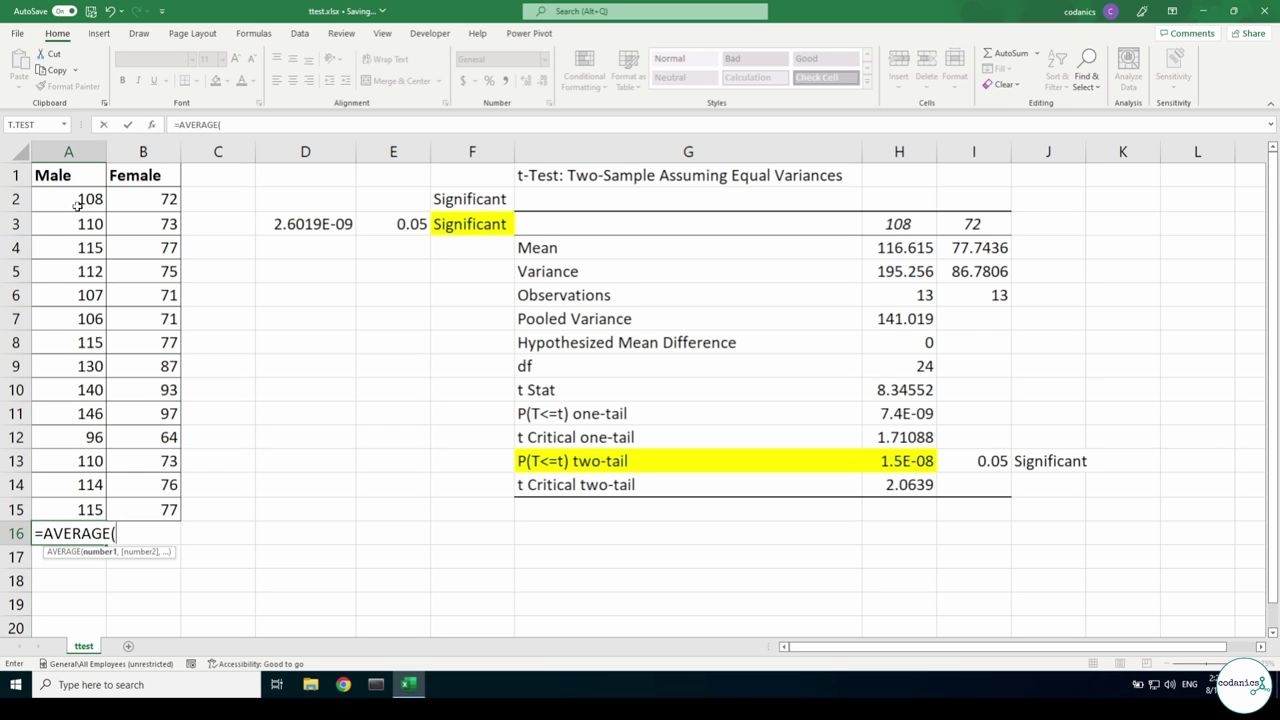
pyautogui.moveTo(70, 199); pyautogui.dragTo(65, 503)
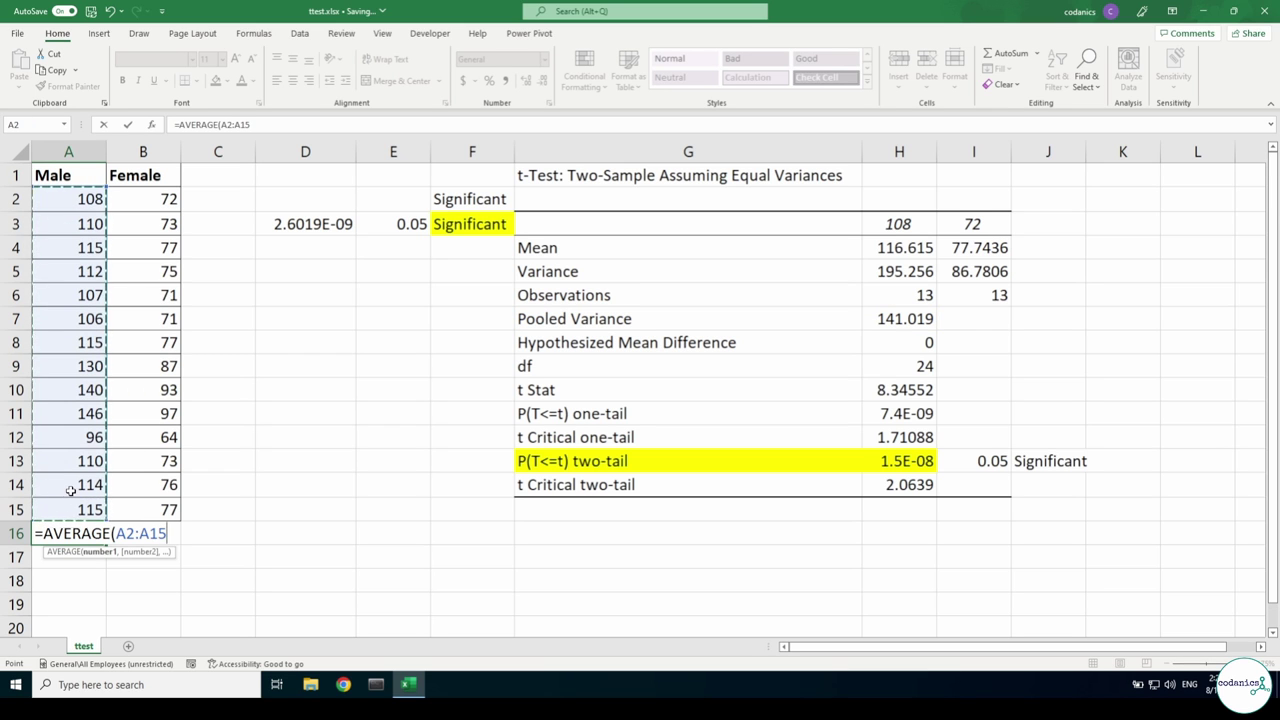
pyautogui.press('Return')
pyautogui.click(89, 537)
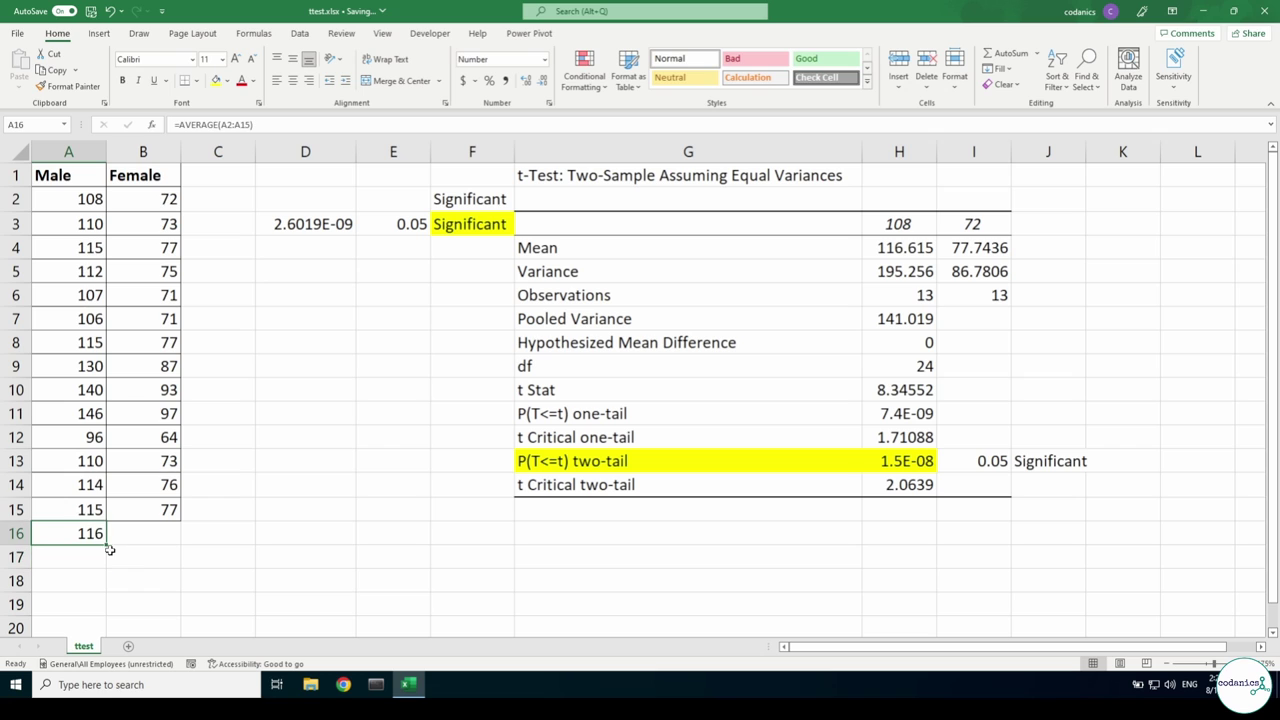
pyautogui.moveTo(107, 543); pyautogui.dragTo(140, 540)
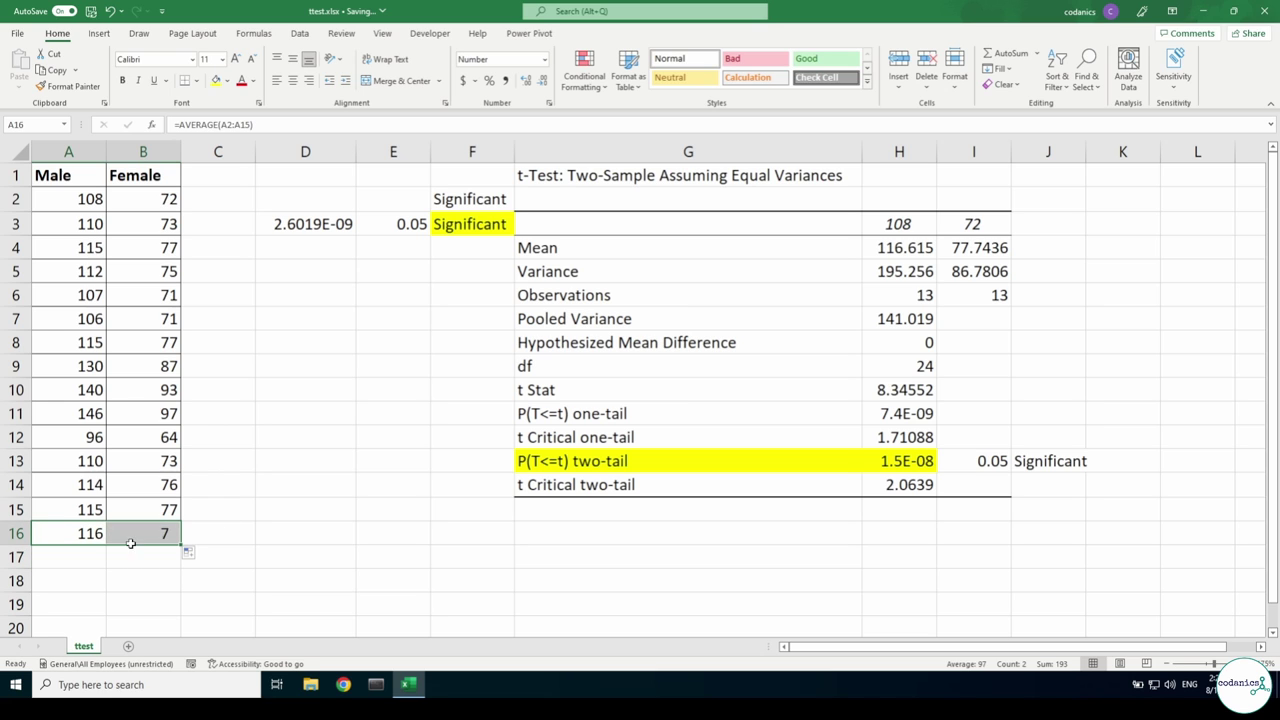
# - Enter =STDEV(A2:A15) in A17, giving 13.6213
pyautogui.click(82, 564)
pyautogui.write('=st')
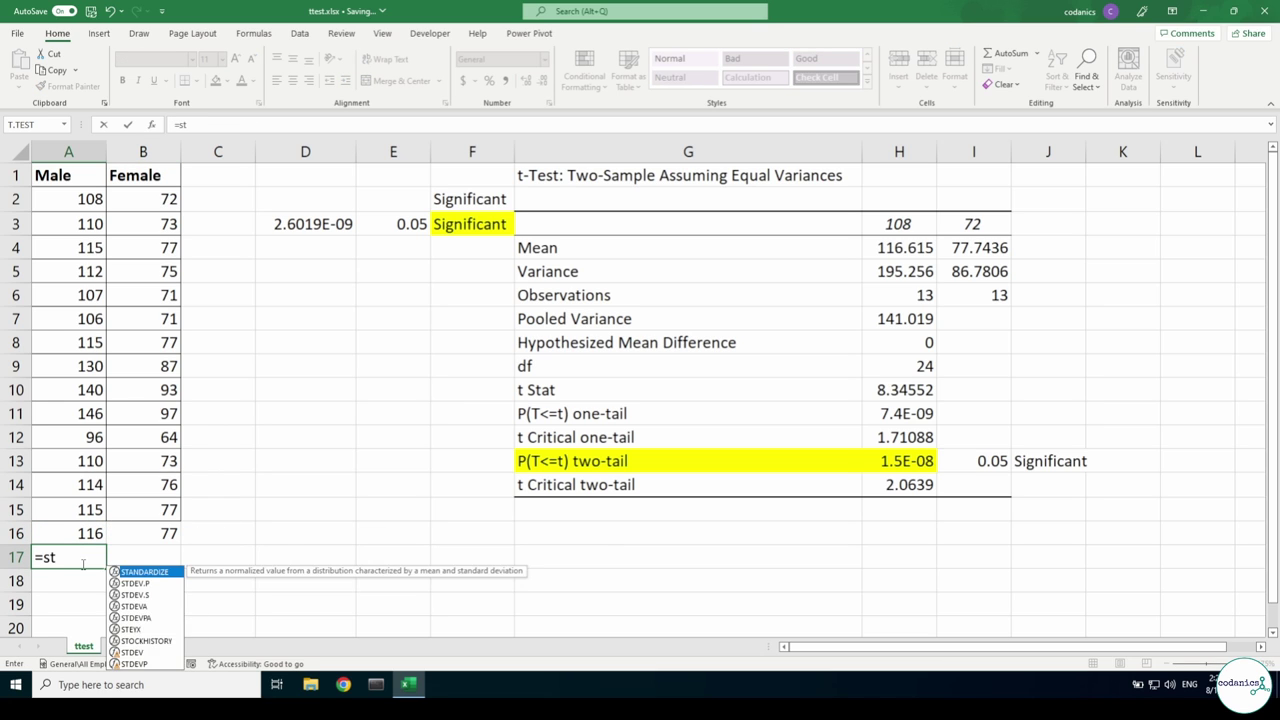
pyautogui.write('dev.p')
pyautogui.press('Tab')
pyautogui.press('BackSpace')
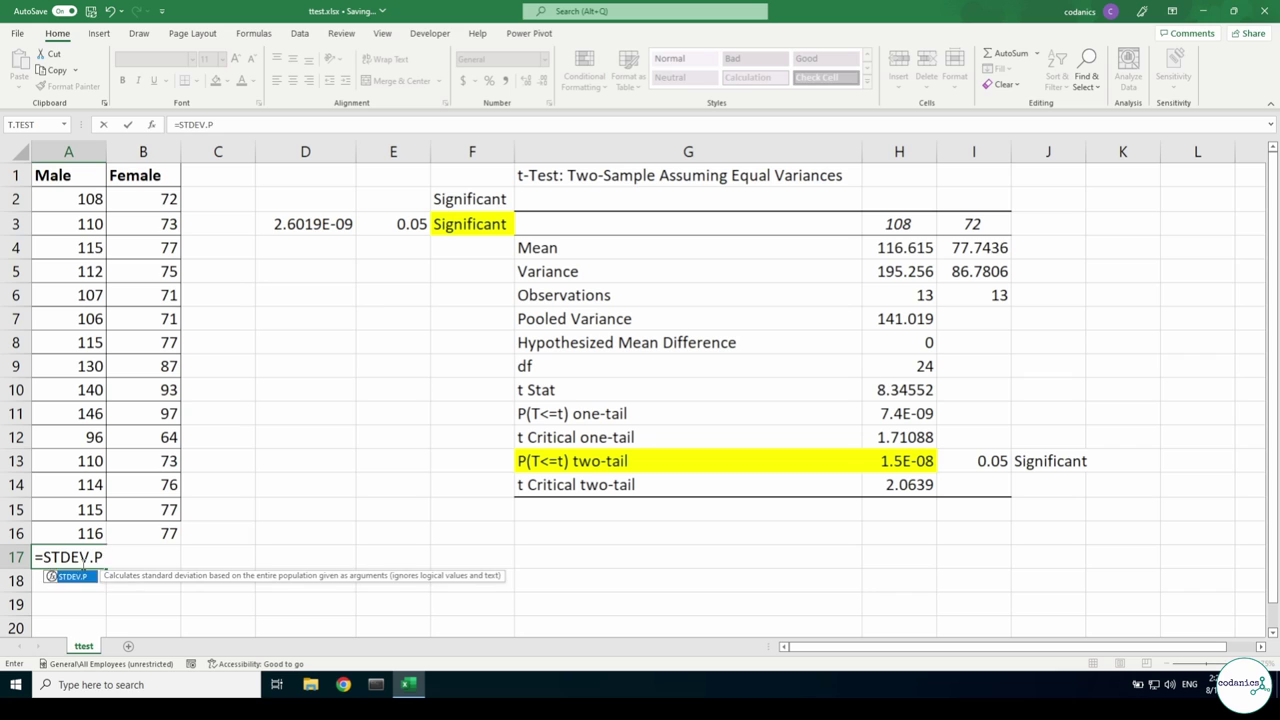
pyautogui.press('BackSpace')
pyautogui.press('BackSpace')
pyautogui.press('Down')
pyautogui.press('Down')
pyautogui.press('Down')
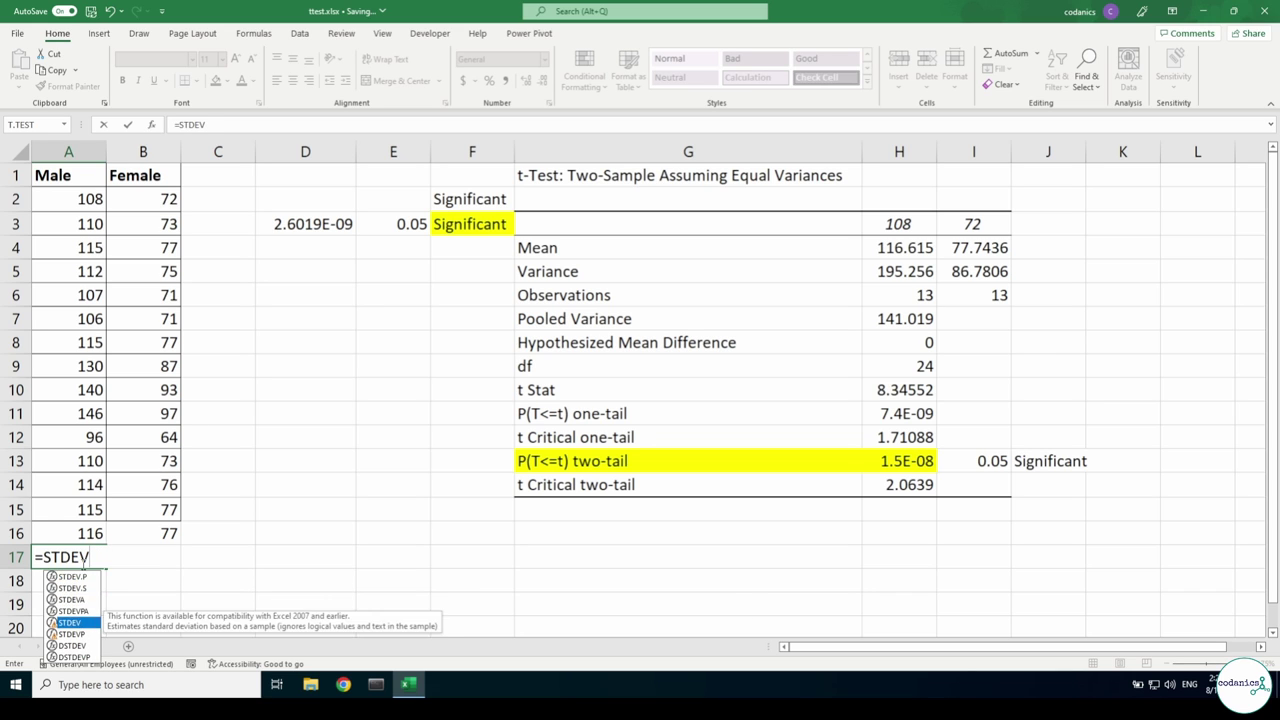
pyautogui.press('Tab')
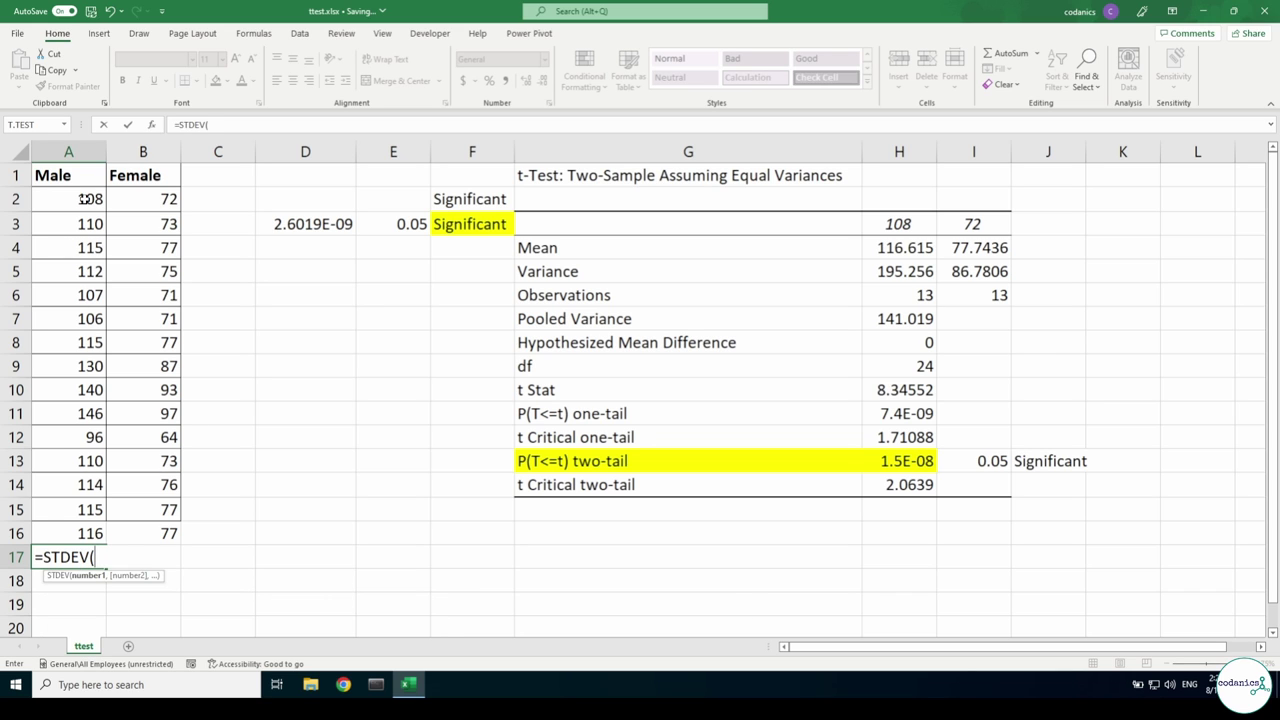
pyautogui.moveTo(86, 199); pyautogui.dragTo(65, 503)
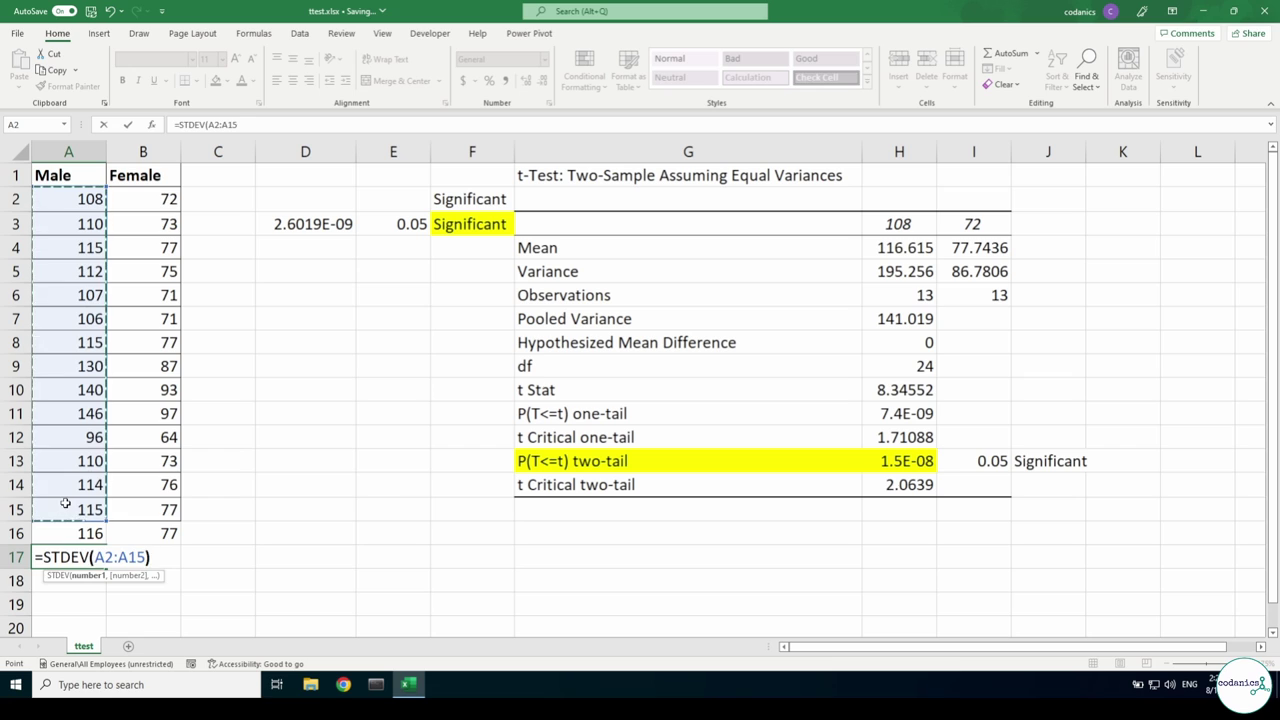
pyautogui.press('Return')
pyautogui.click(61, 558)
# - Enter =A17/SQRT(COUNT(A2:A15)) in A18, giving the standard error 3.64043
pyautogui.click(73, 582)
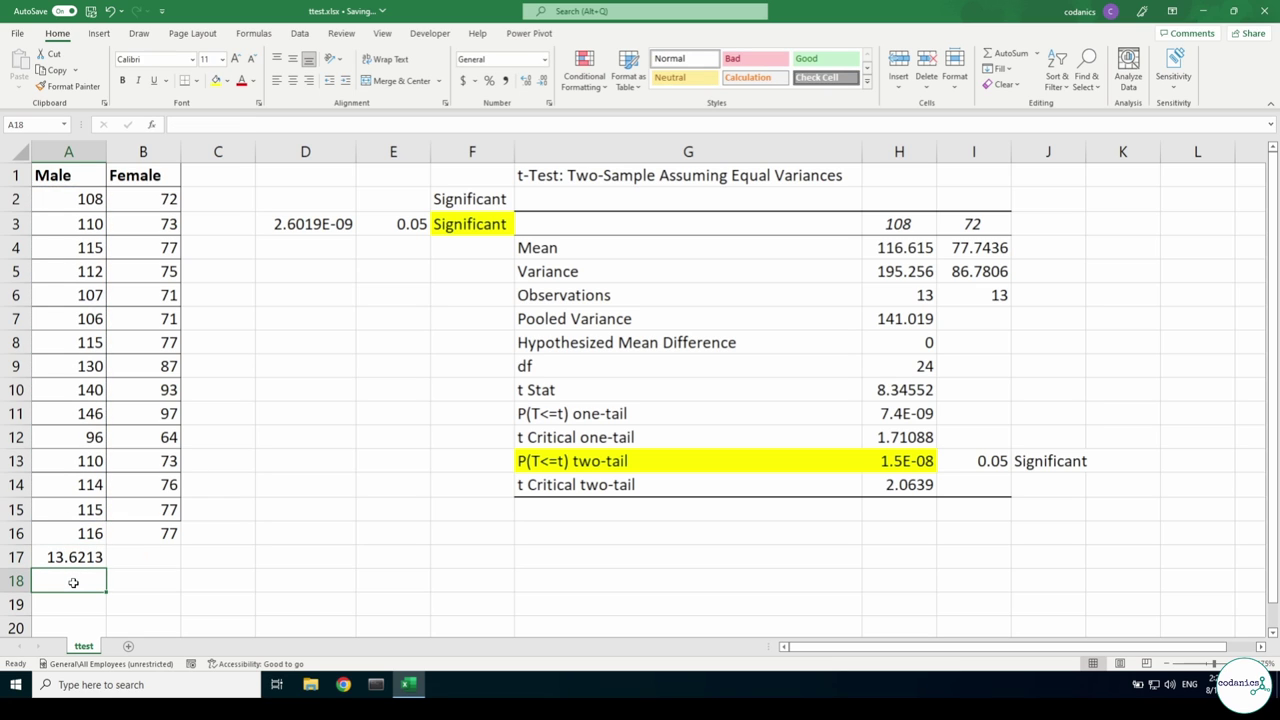
pyautogui.write('=')
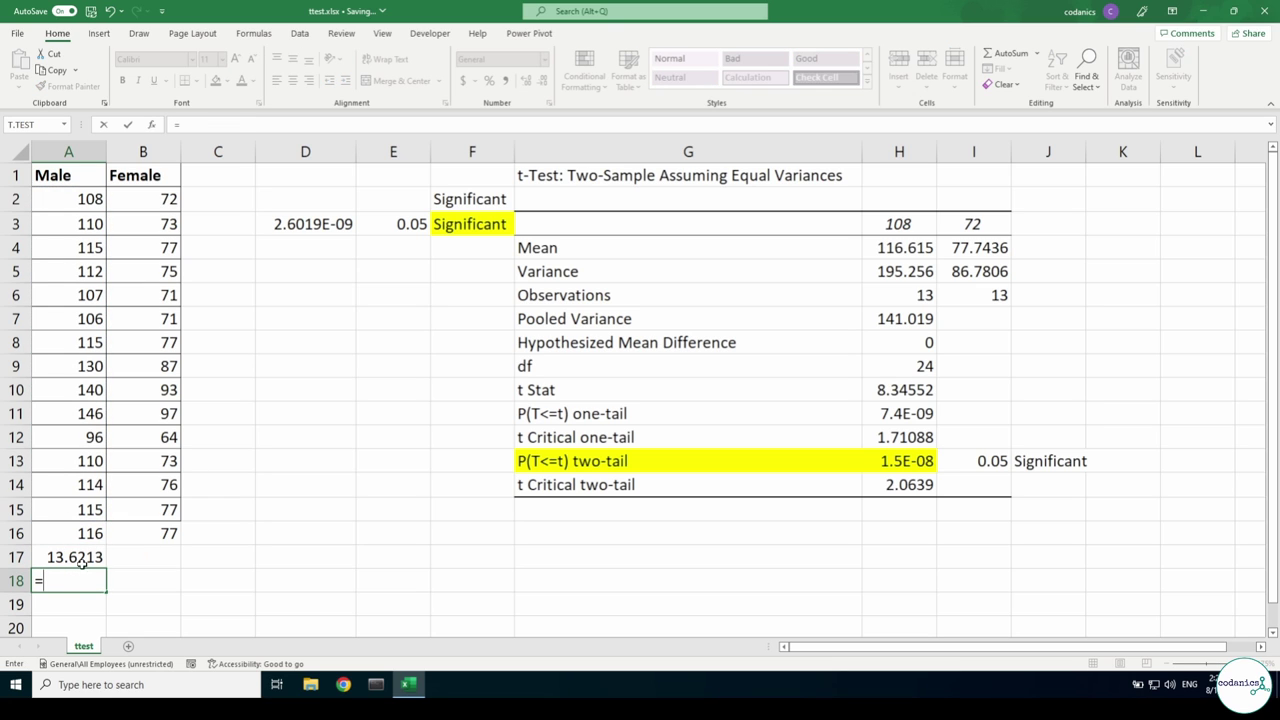
pyautogui.click(82, 556)
pyautogui.write('/sq')
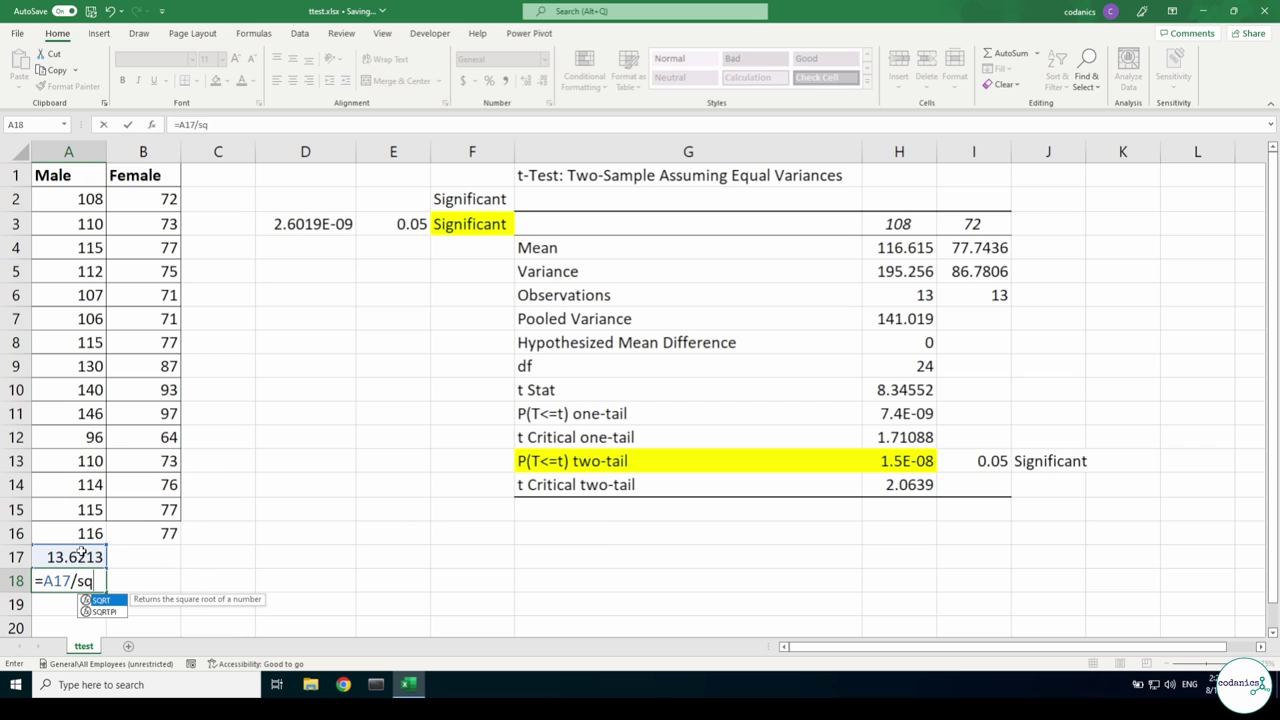
pyautogui.write('rt')
pyautogui.press('Tab')
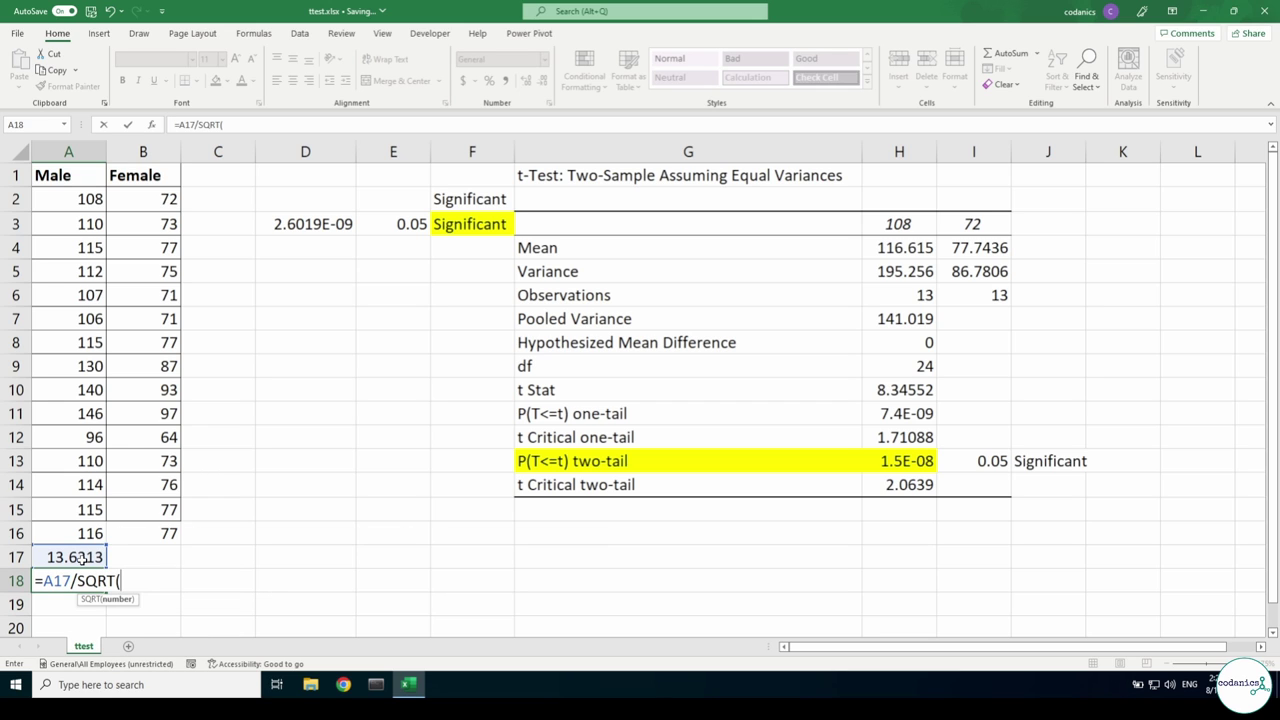
pyautogui.write('count')
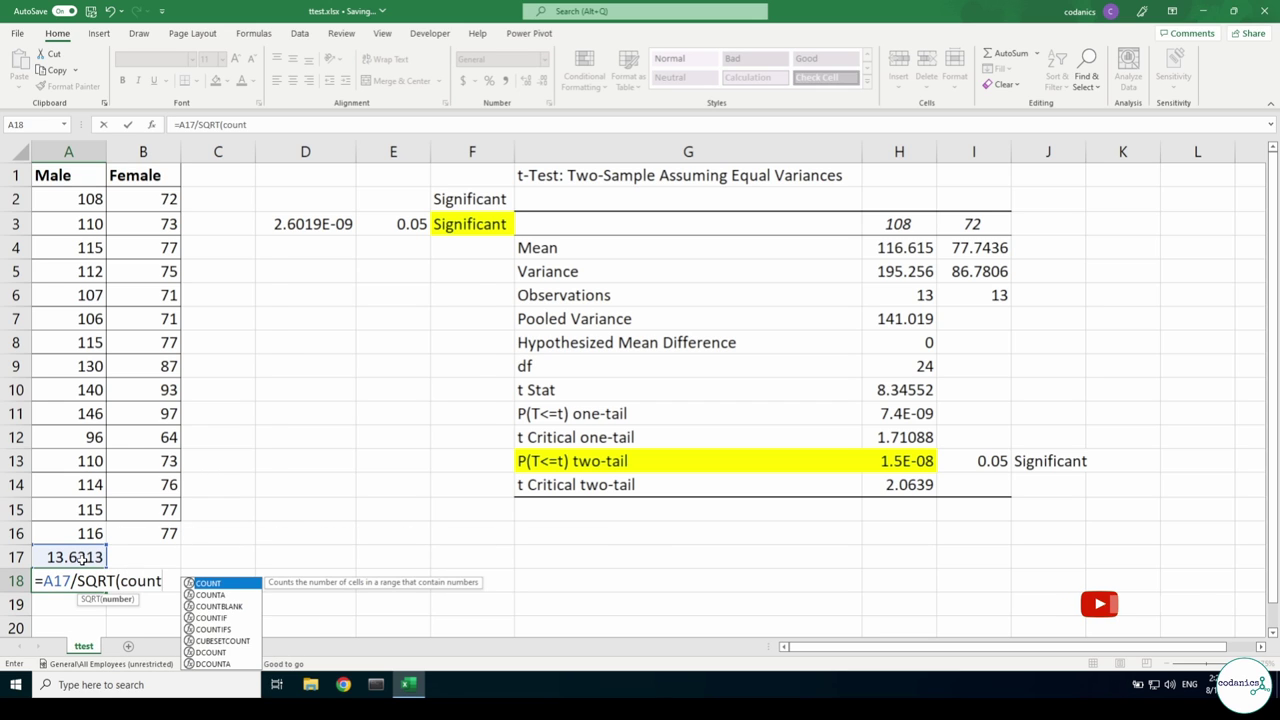
pyautogui.press('Tab')
pyautogui.moveTo(90, 195); pyautogui.dragTo(71, 484)
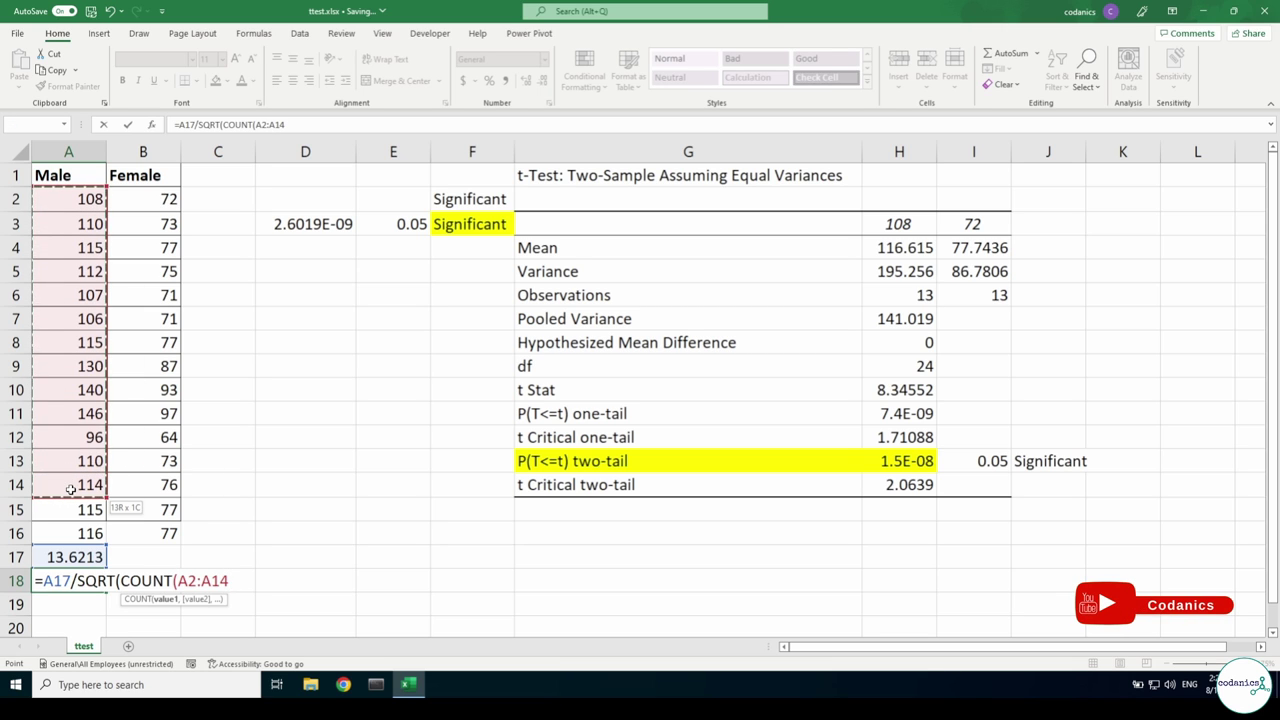
pyautogui.moveTo(71, 488); pyautogui.dragTo(70, 488)
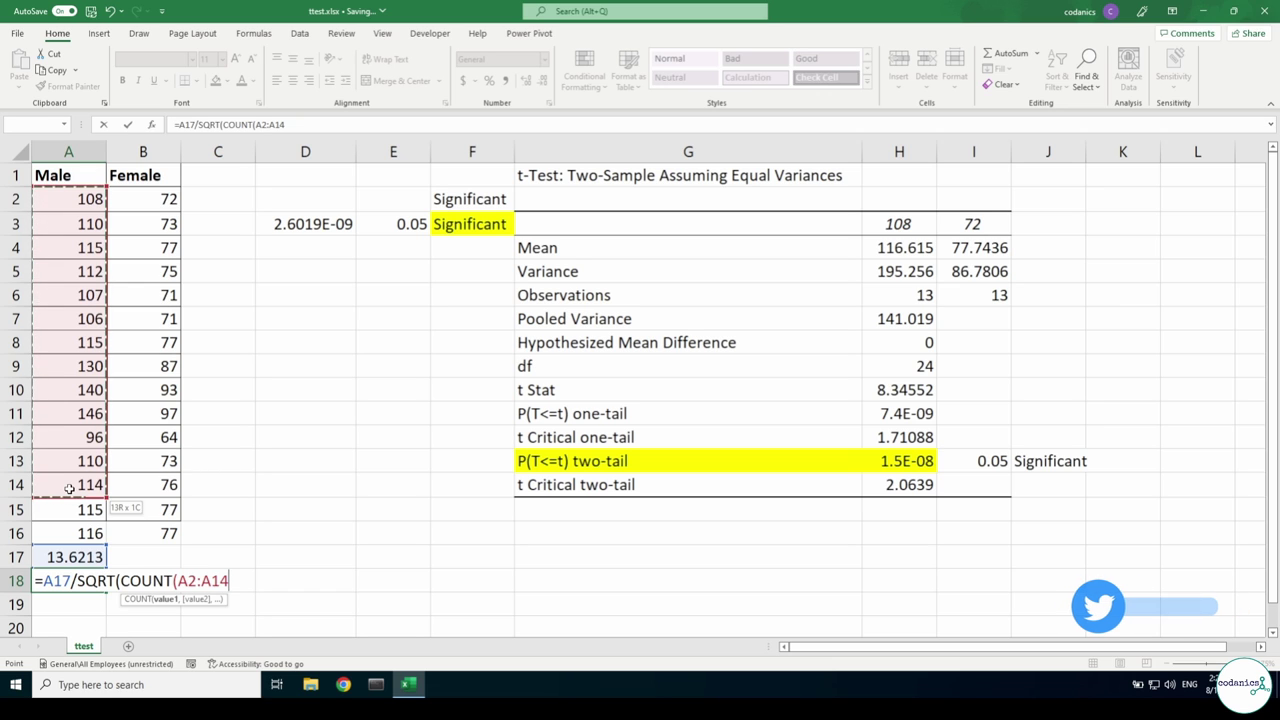
pyautogui.moveTo(70, 488); pyautogui.dragTo(64, 520)
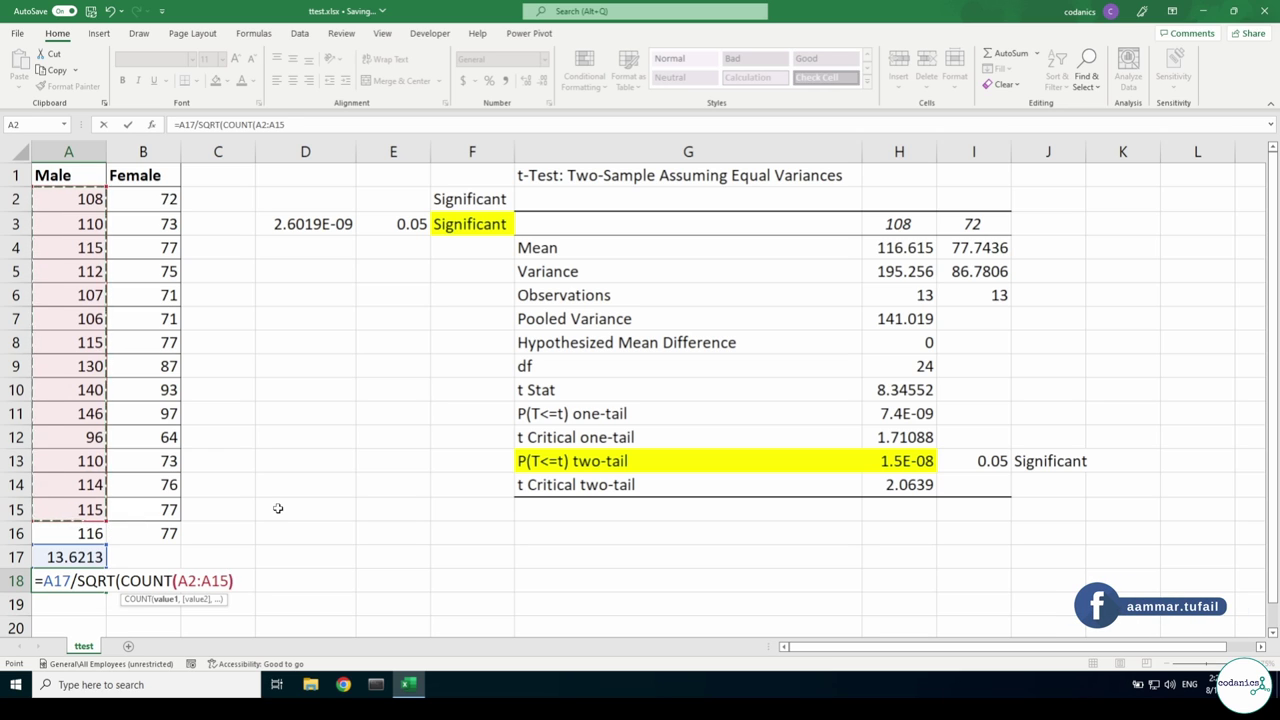
pyautogui.write('))')
pyautogui.press('Return')
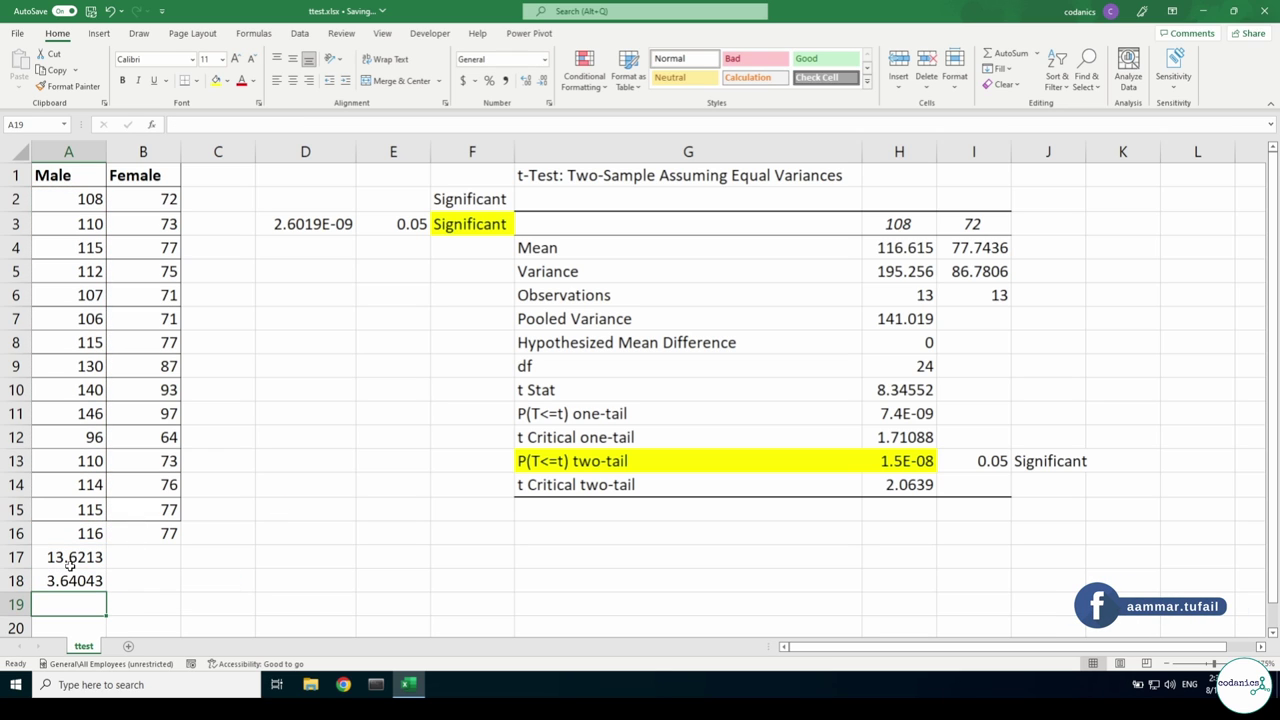
pyautogui.click(216, 534)
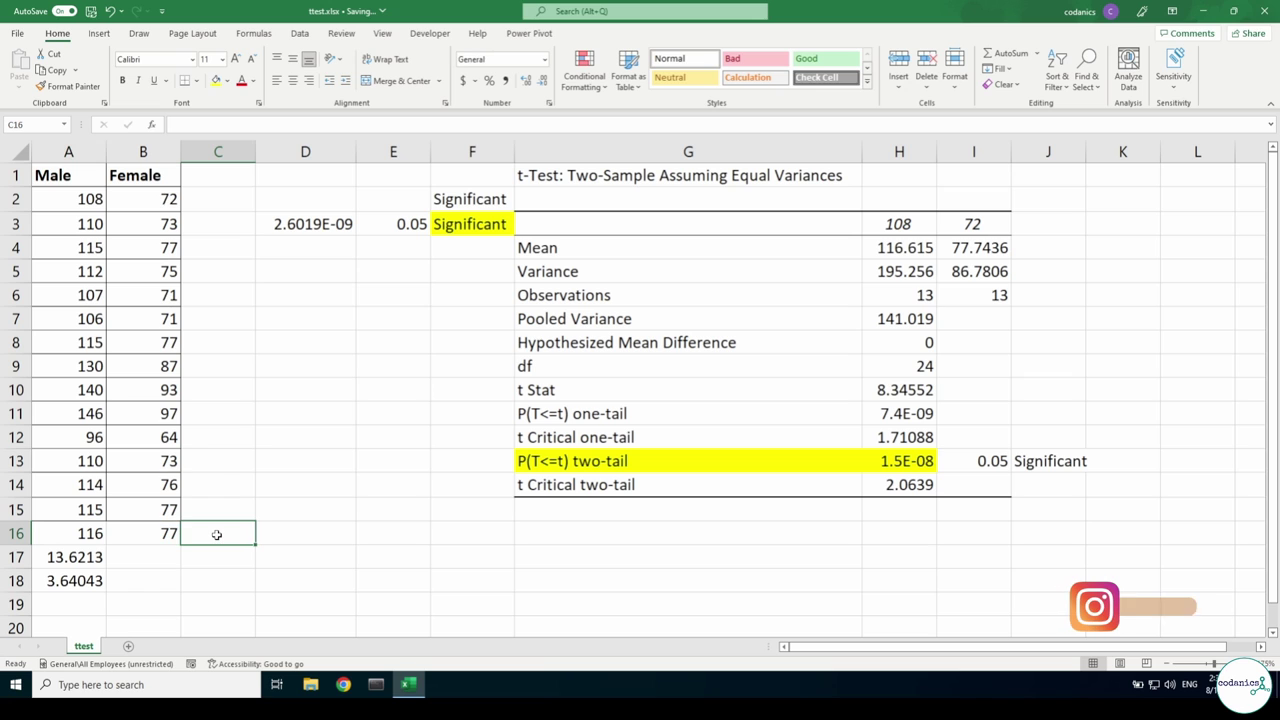
# - Enter the labels Mean, SD and SE in C16:C18
pyautogui.write('Mean')
pyautogui.press('Return')
pyautogui.write('S')
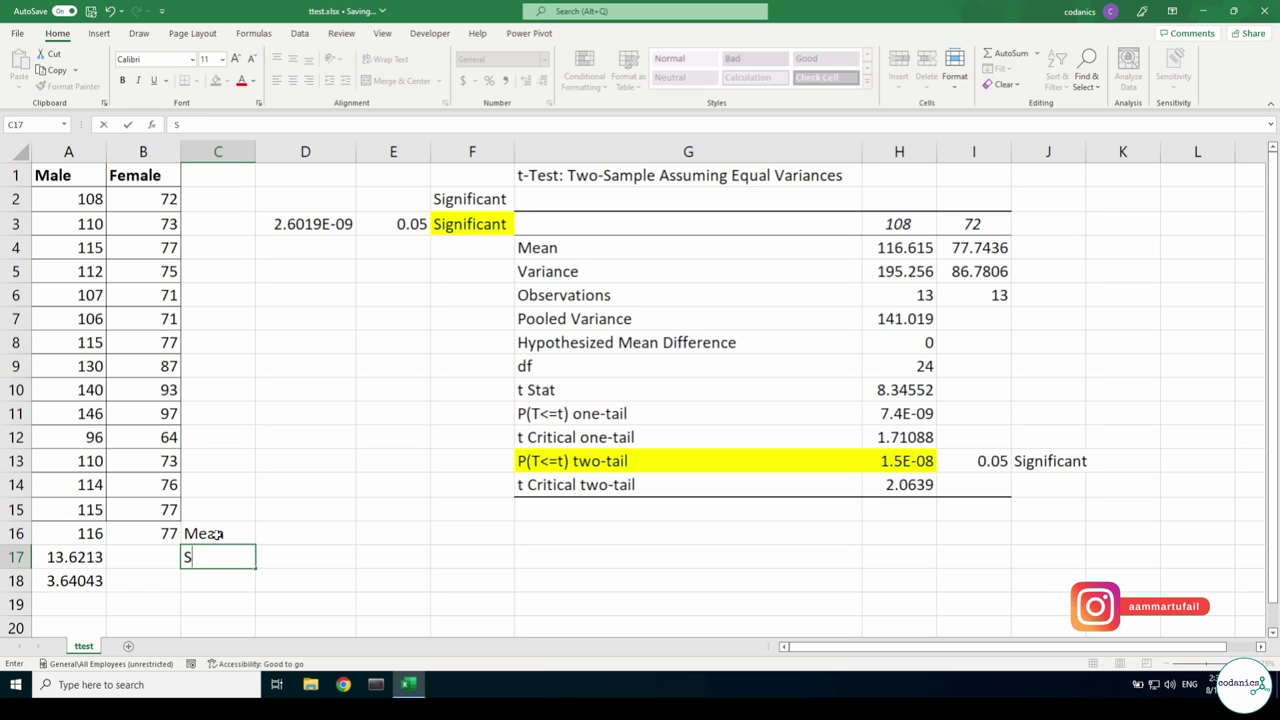
pyautogui.write('D')
pyautogui.press('Return')
pyautogui.write('SE')
pyautogui.press('Return')
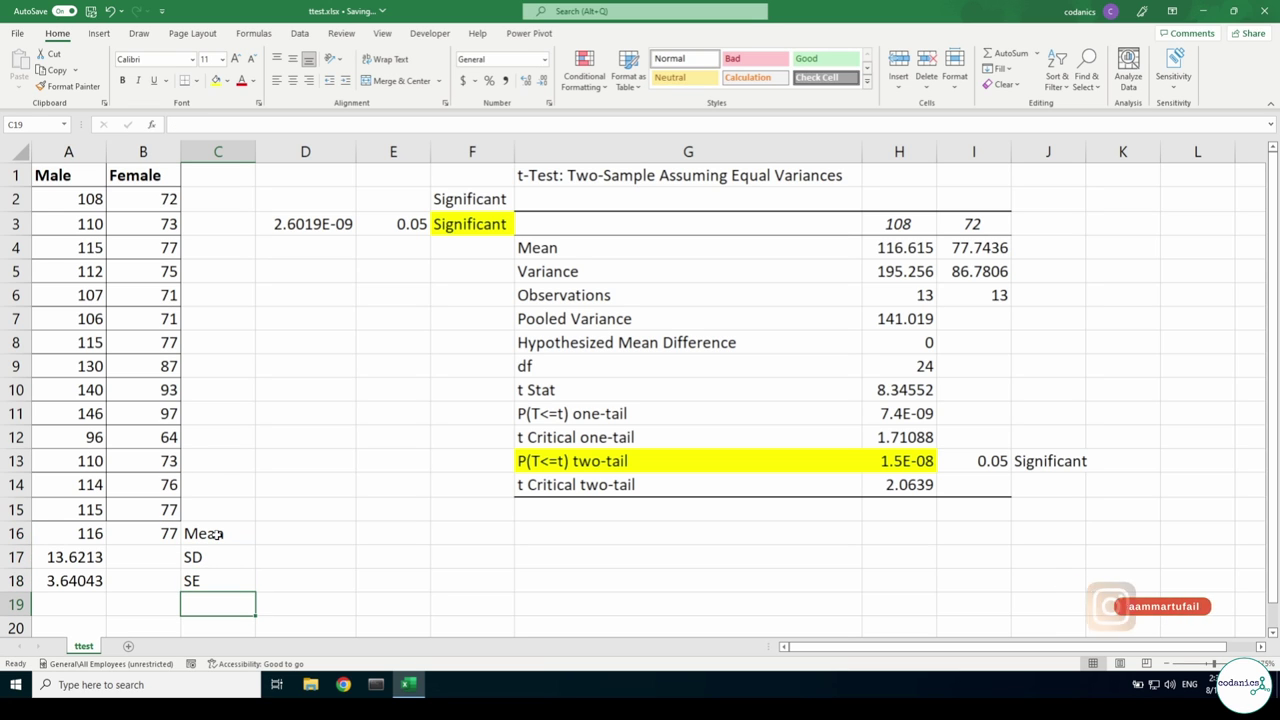
# - Give the A16:C18 statistics block All Borders and red text
pyautogui.moveTo(68, 533); pyautogui.dragTo(218, 581)
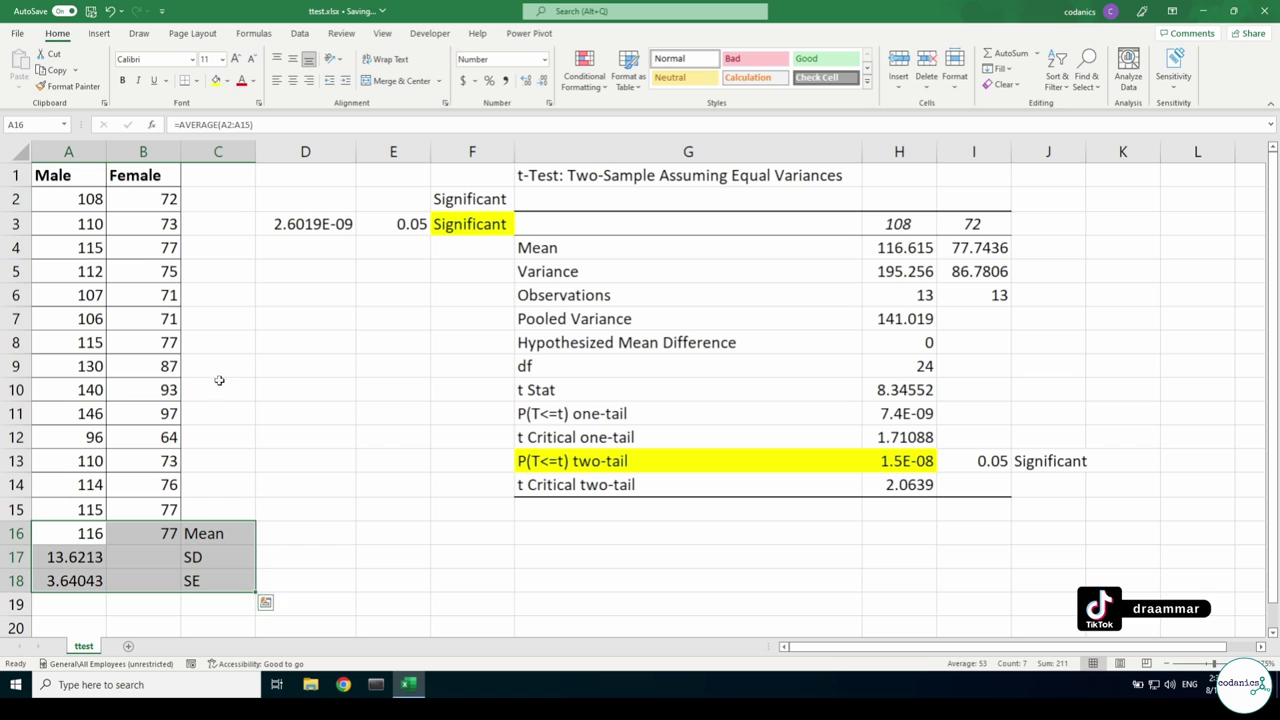
pyautogui.click(196, 80)
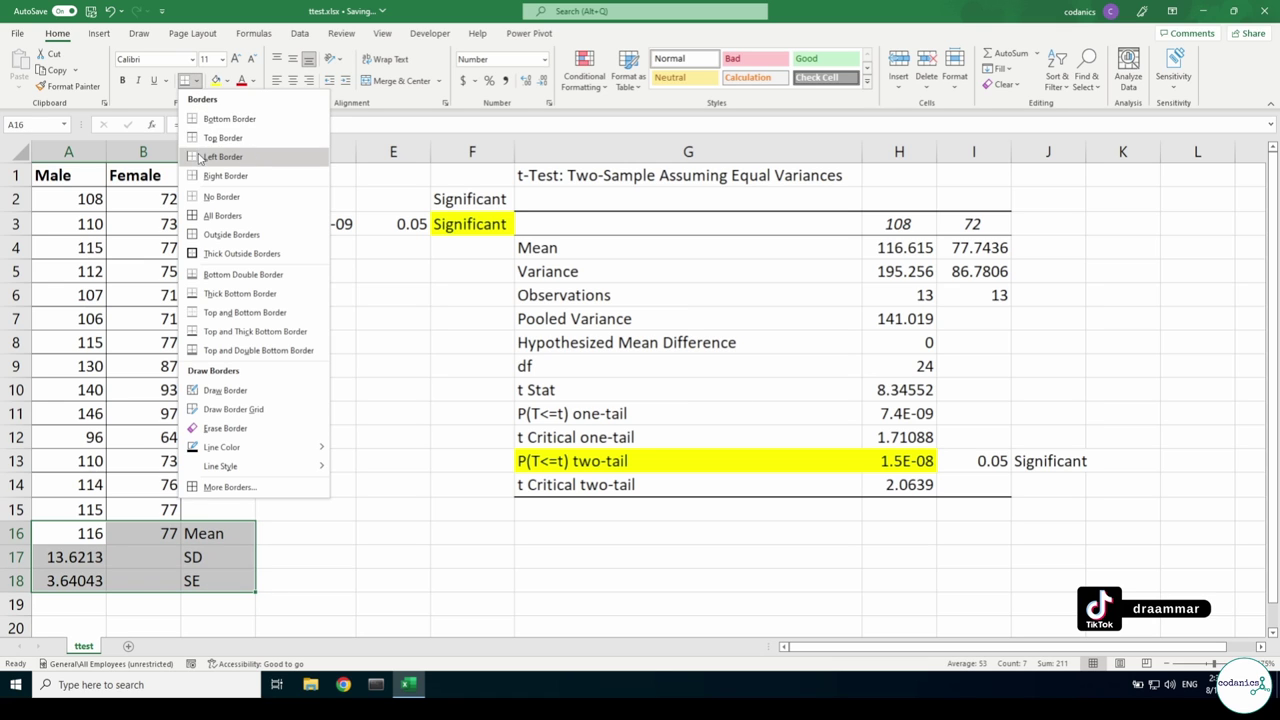
pyautogui.click(208, 217)
pyautogui.click(241, 80)
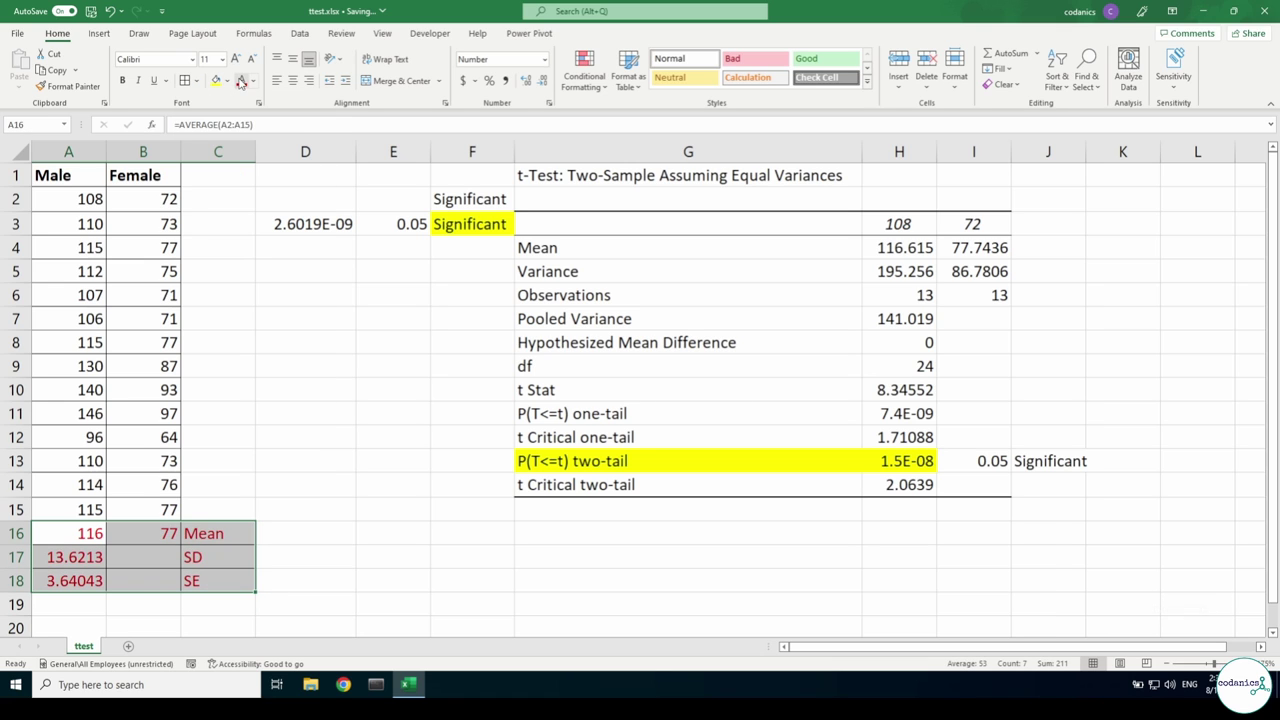
pyautogui.click(240, 557)
# - Recolour the Mean row A16:C16 text dark green
pyautogui.moveTo(90, 533); pyautogui.dragTo(218, 533)
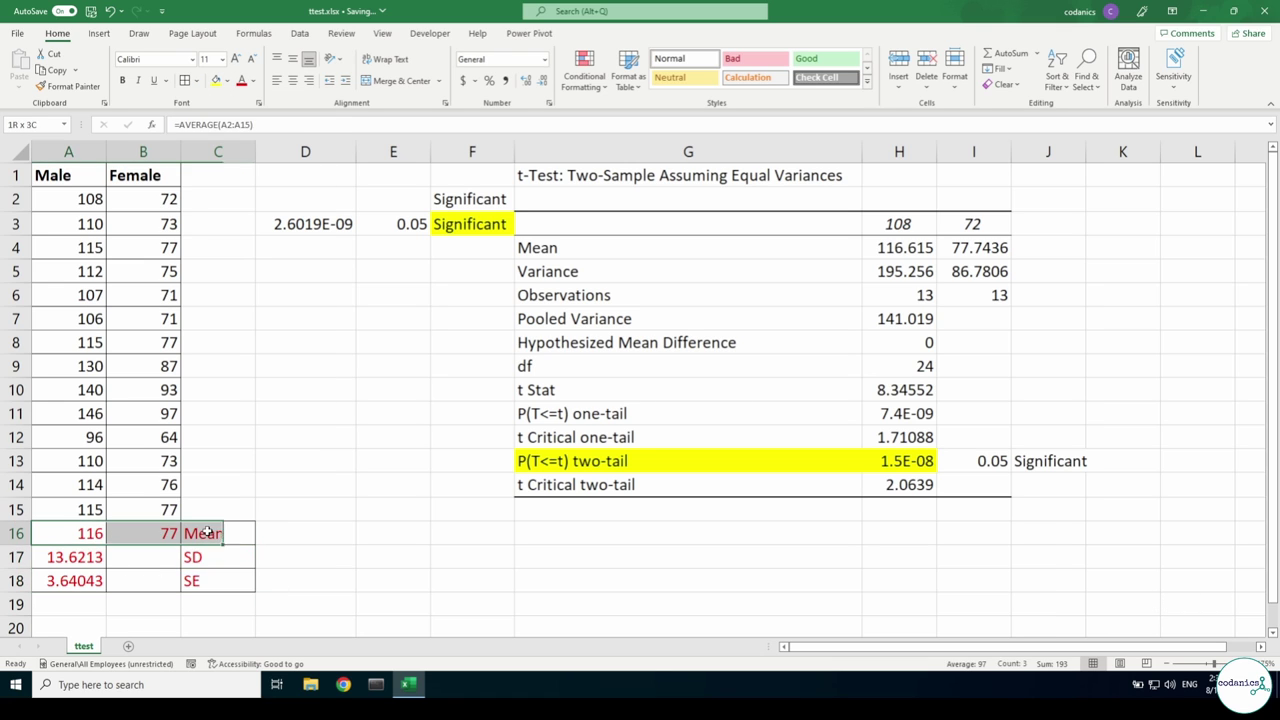
pyautogui.click(255, 82)
pyautogui.click(343, 160)
pyautogui.click(305, 460)
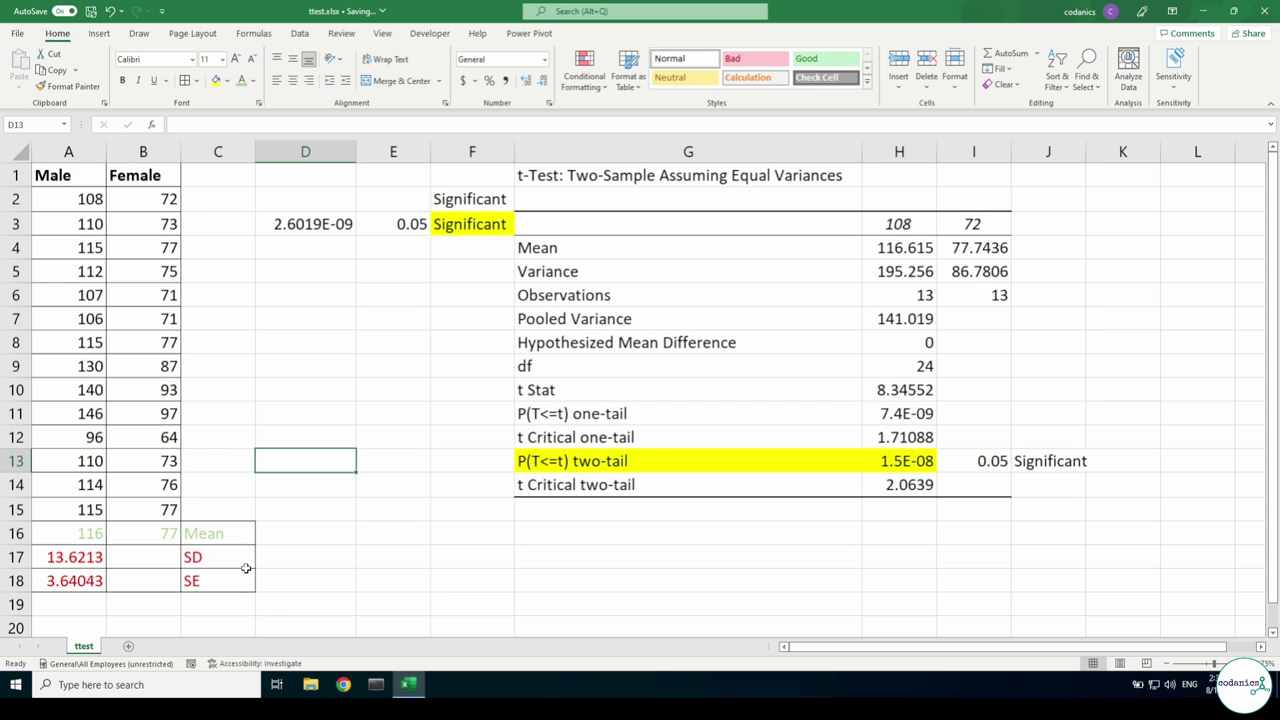
pyautogui.moveTo(211, 531); pyautogui.dragTo(70, 533)
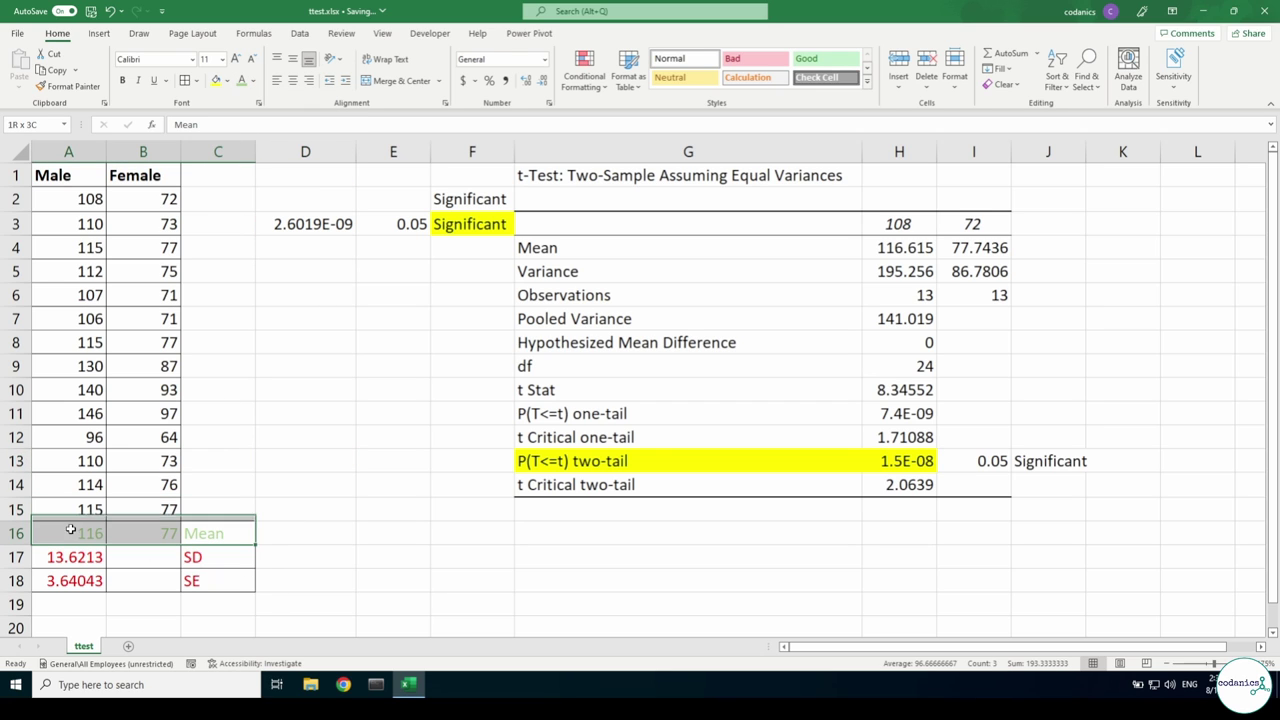
pyautogui.click(255, 82)
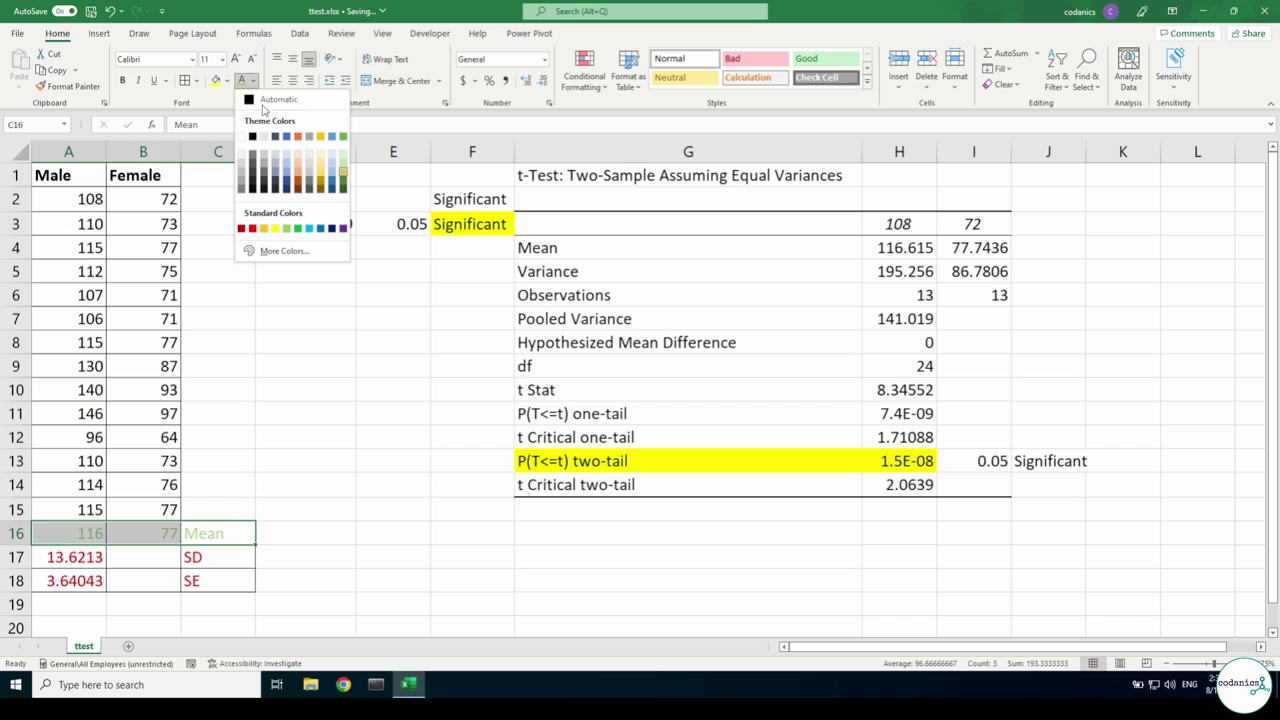
pyautogui.click(343, 175)
pyautogui.press('Right')
# - Fill the SD and SE formulas right into B17:B18 for the Female column
pyautogui.click(144, 560)
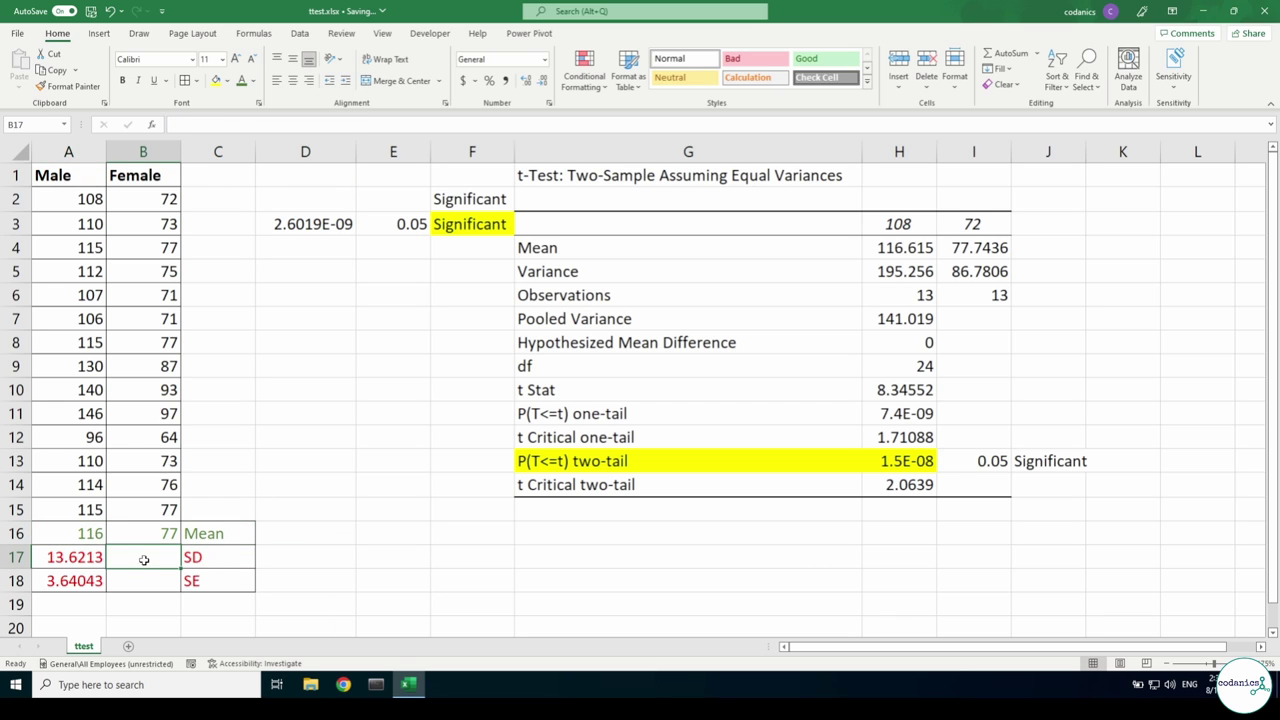
pyautogui.moveTo(62, 557)
pyautogui.mouseDown()
pyautogui.moveTo(80, 582)
pyautogui.moveTo(170, 590)
pyautogui.mouseUp()
pyautogui.click(311, 577)
pyautogui.scroll(-1, 312, 571)
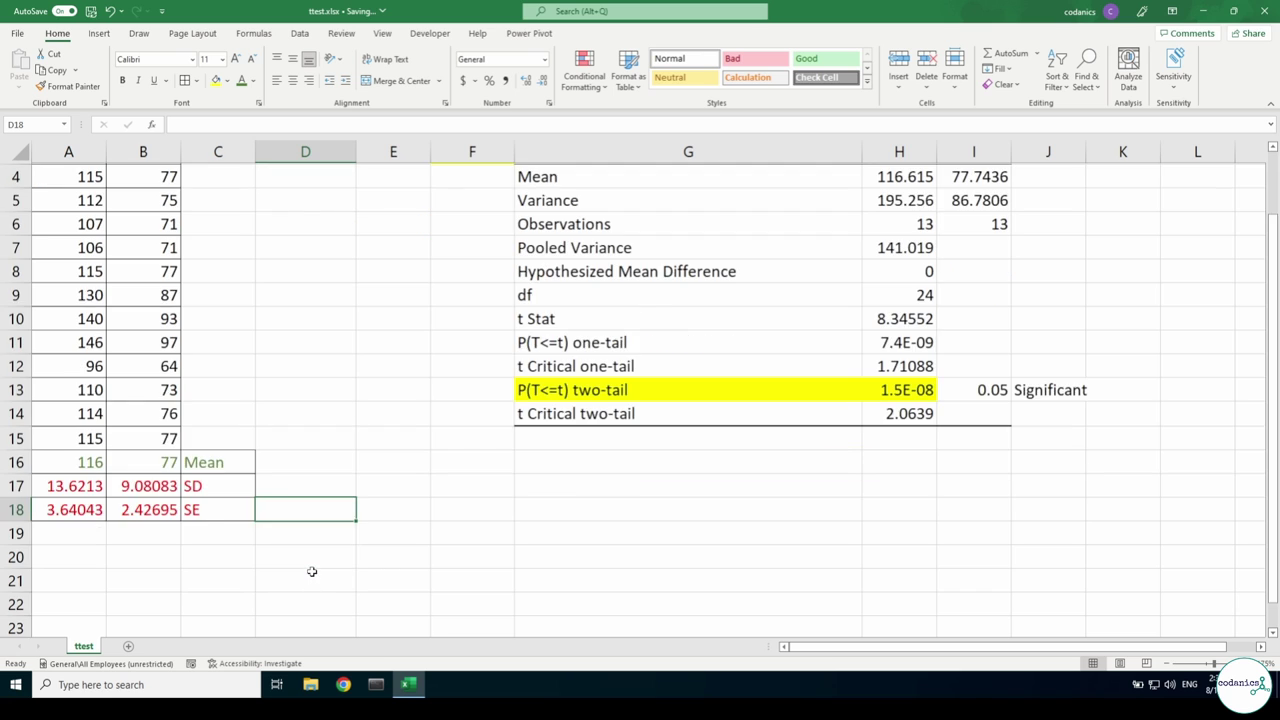
pyautogui.scroll(-2, 312, 571)
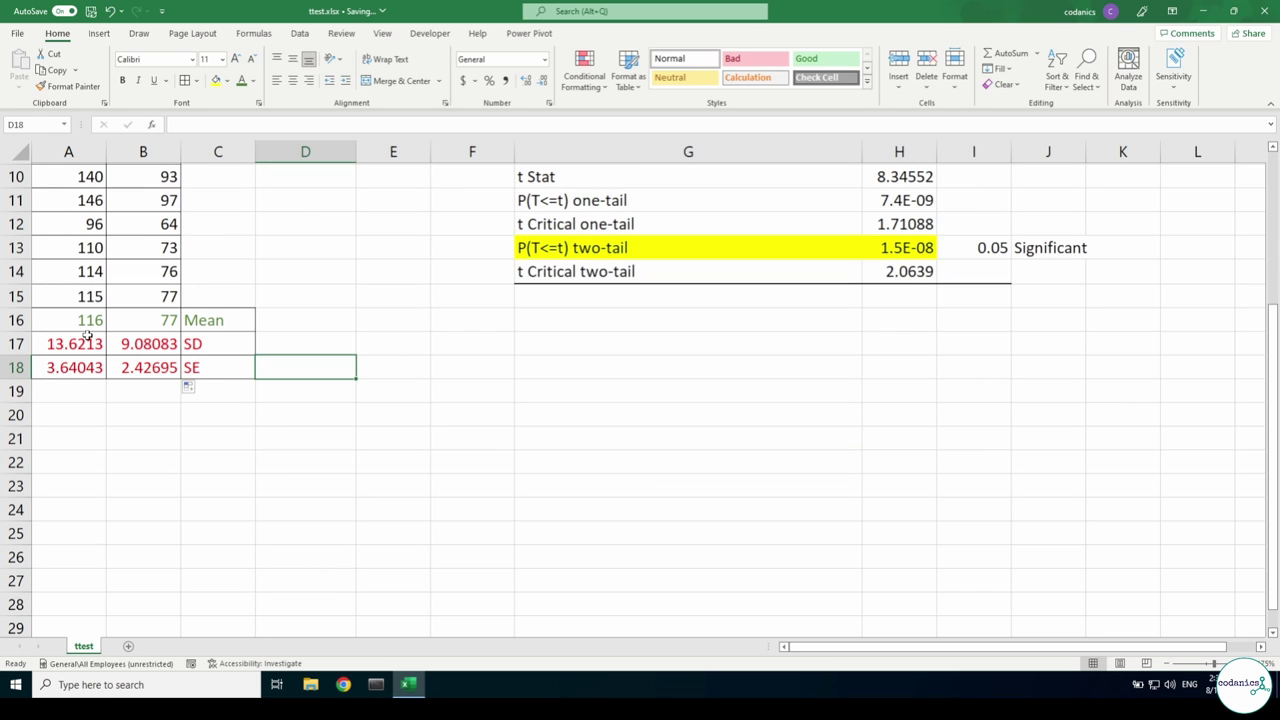
pyautogui.moveTo(84, 320); pyautogui.dragTo(218, 320)
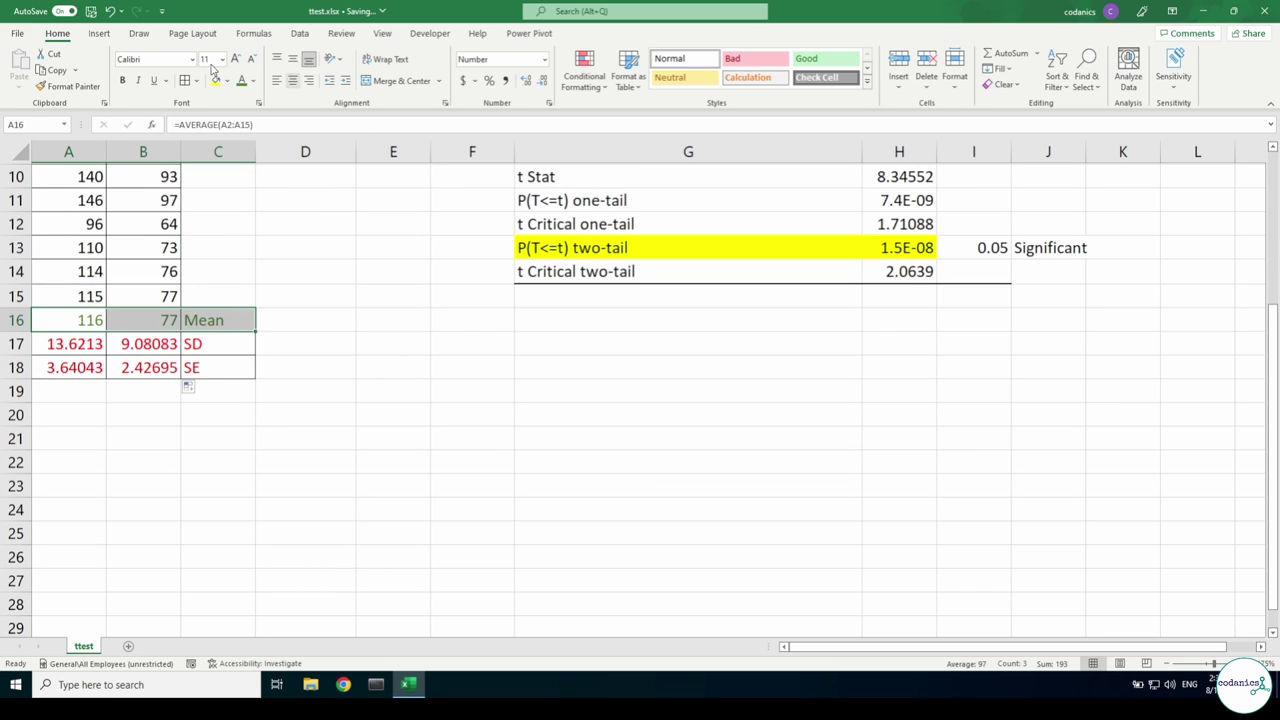
# - Insert a clustered column chart of the Mean row and move it below the data
pyautogui.click(99, 33)
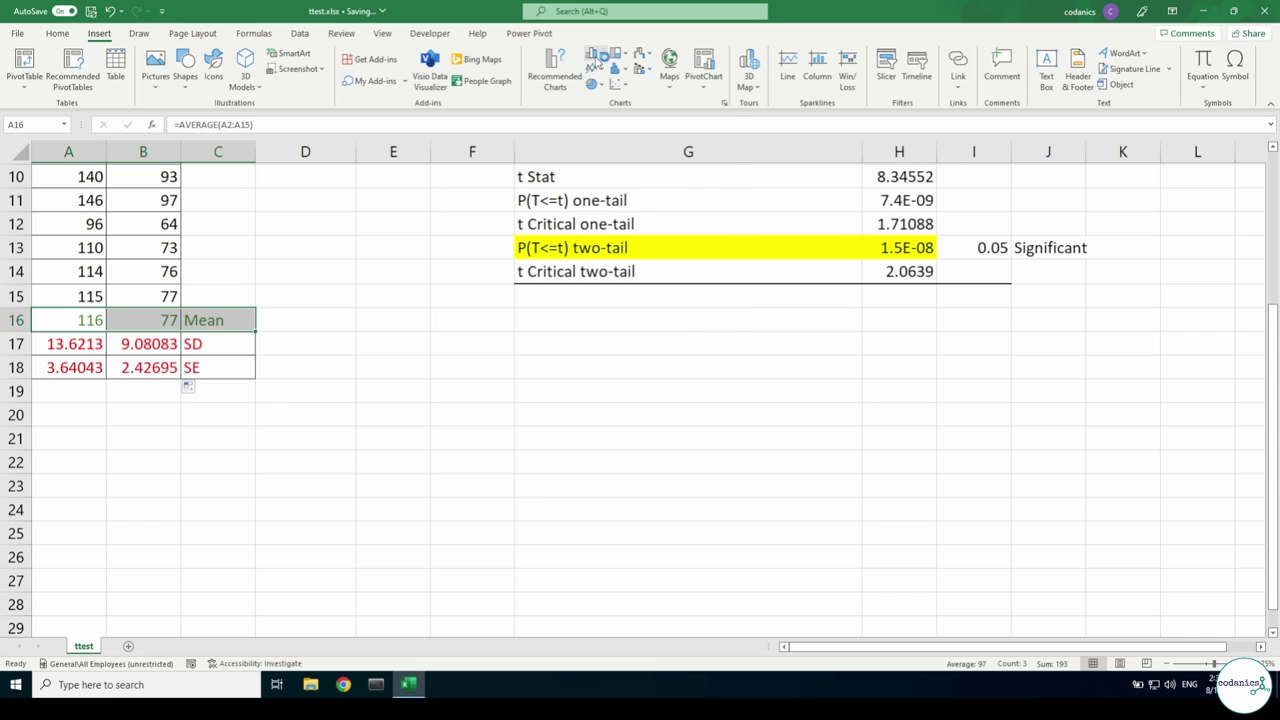
pyautogui.click(595, 53)
pyautogui.click(606, 100)
pyautogui.moveTo(549, 251)
pyautogui.mouseDown()
pyautogui.moveTo(463, 290)
pyautogui.moveTo(515, 290)
pyautogui.mouseUp()
# - Delete the chart's horizontal gridlines
pyautogui.click(572, 442)
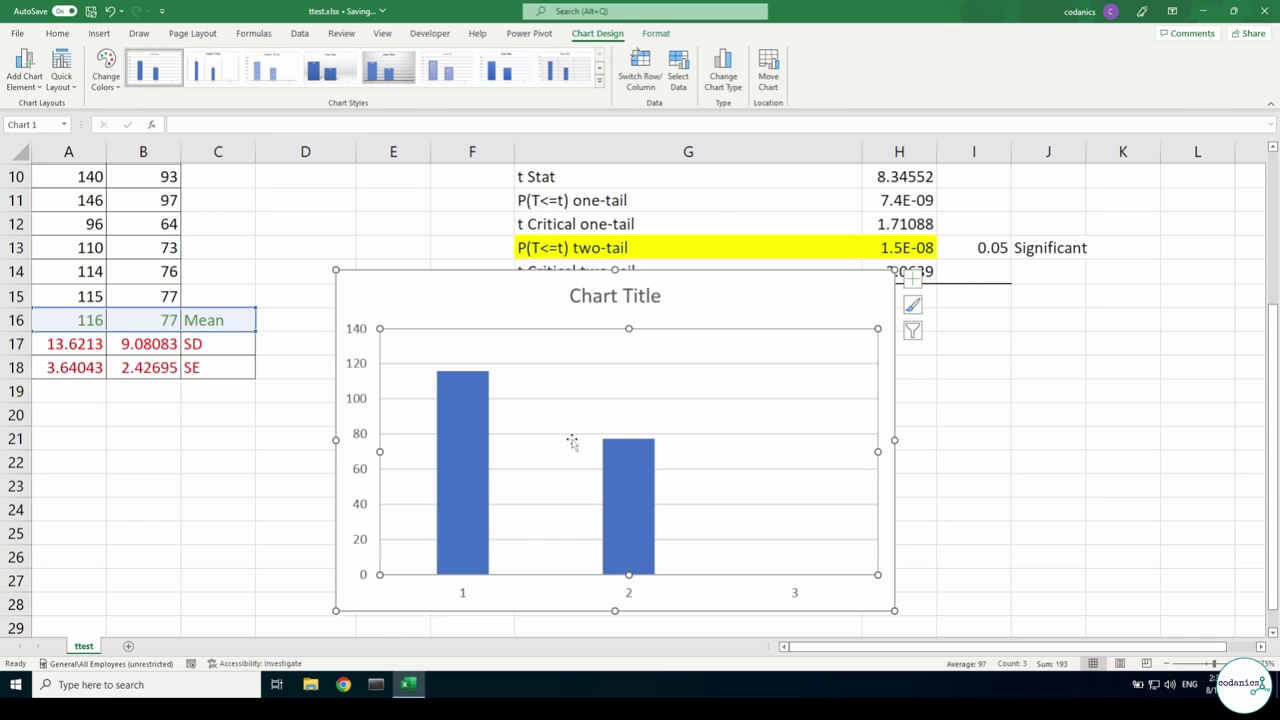
pyautogui.click(575, 434)
pyautogui.press('Delete')
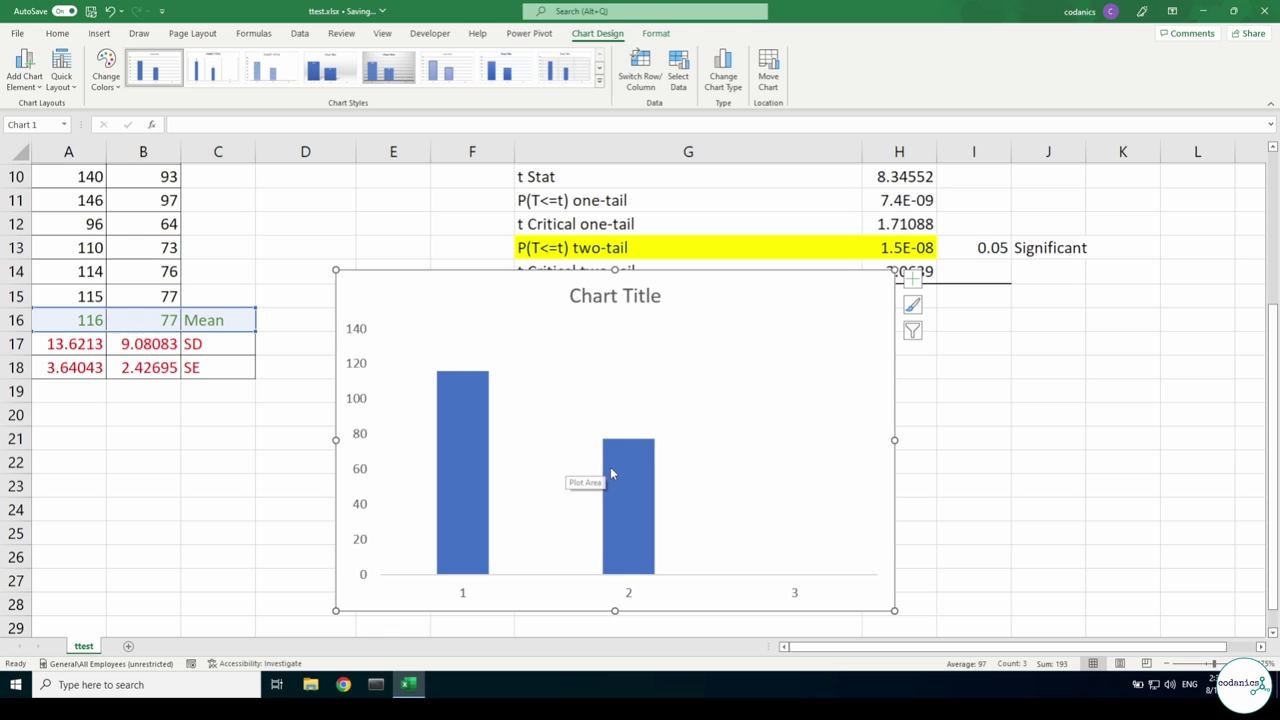
pyautogui.click(611, 466)
# - Set A1:B1 as the category axis labels and exclude the blank third category
pyautogui.rightClick(629, 462)
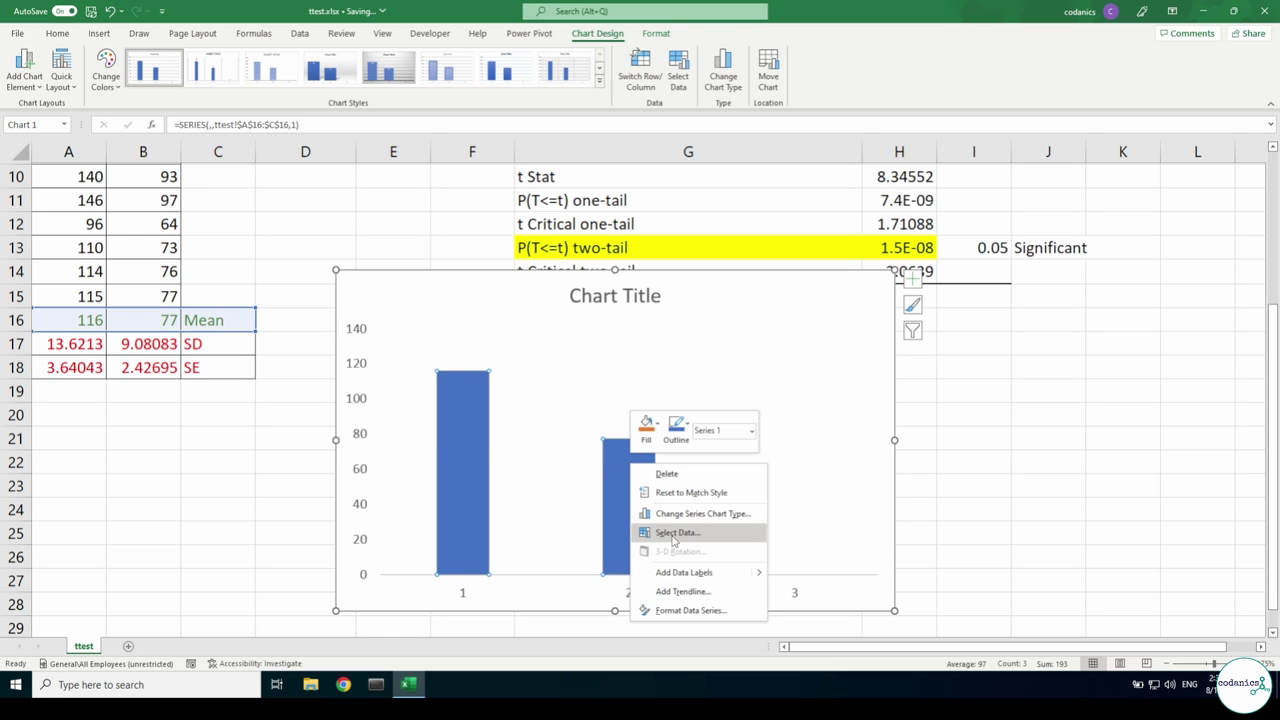
pyautogui.click(673, 531)
pyautogui.click(556, 344)
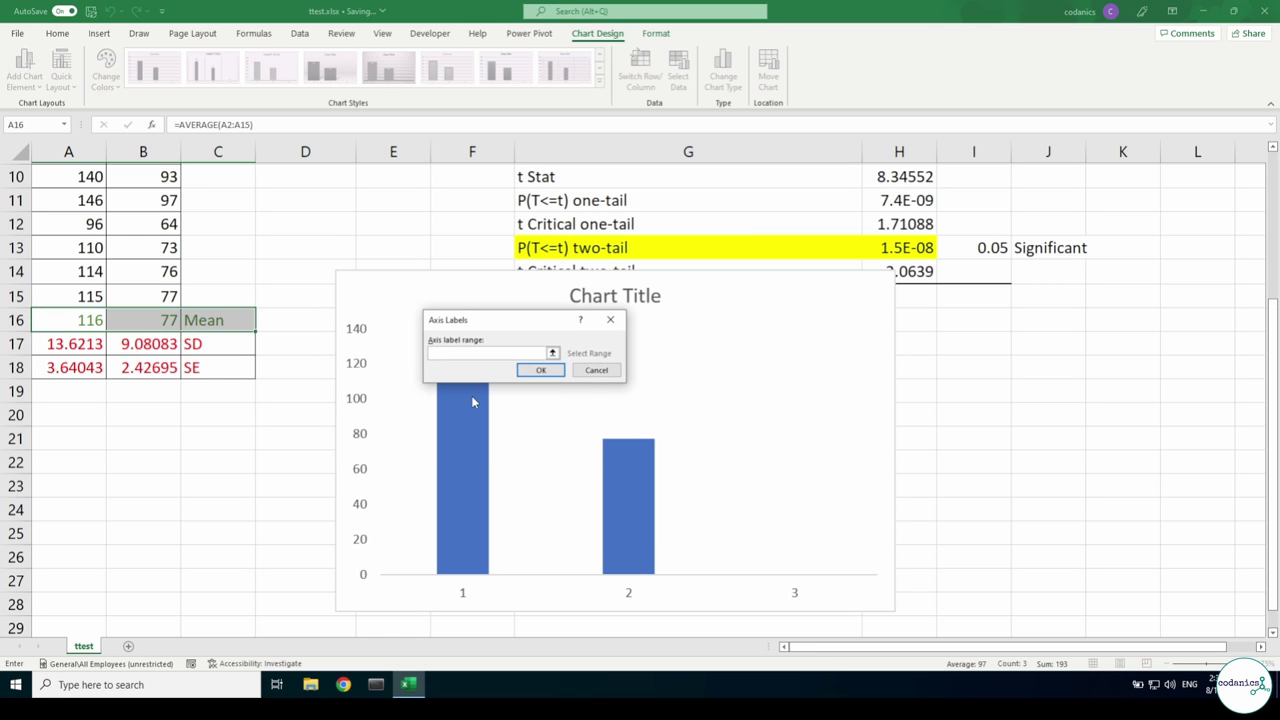
pyautogui.scroll(3, 216, 372)
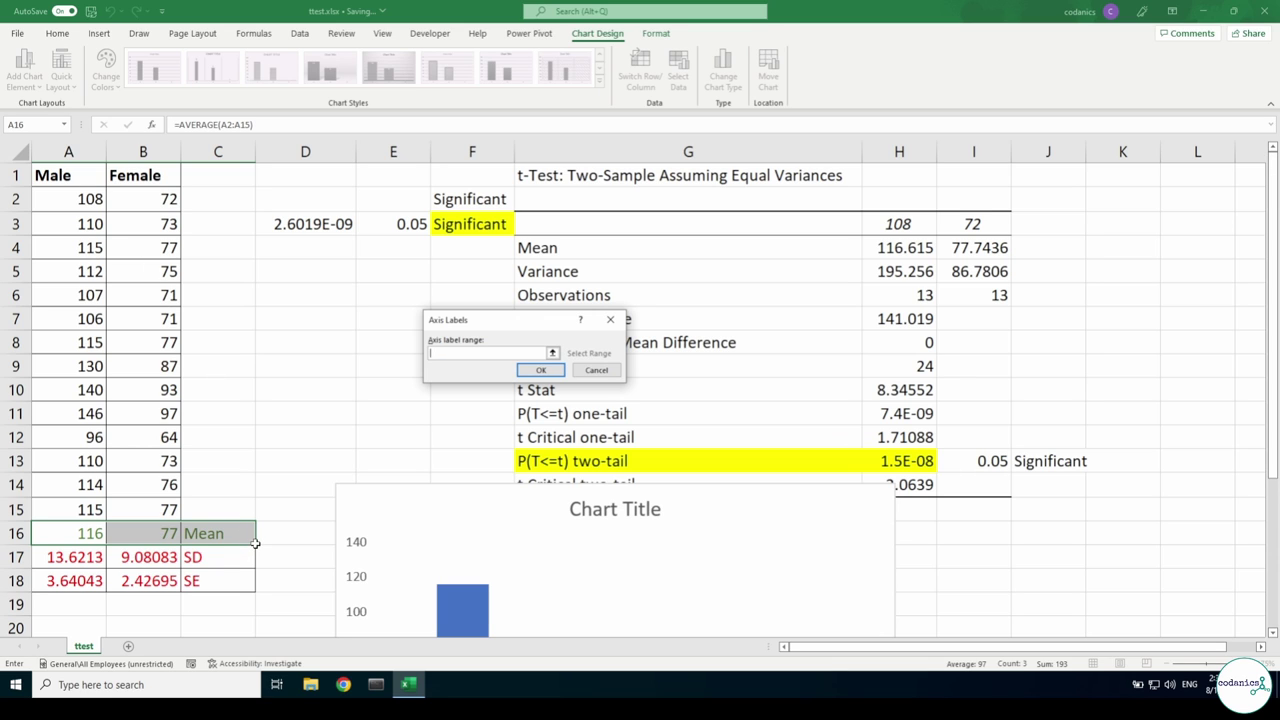
pyautogui.moveTo(78, 180); pyautogui.dragTo(150, 176)
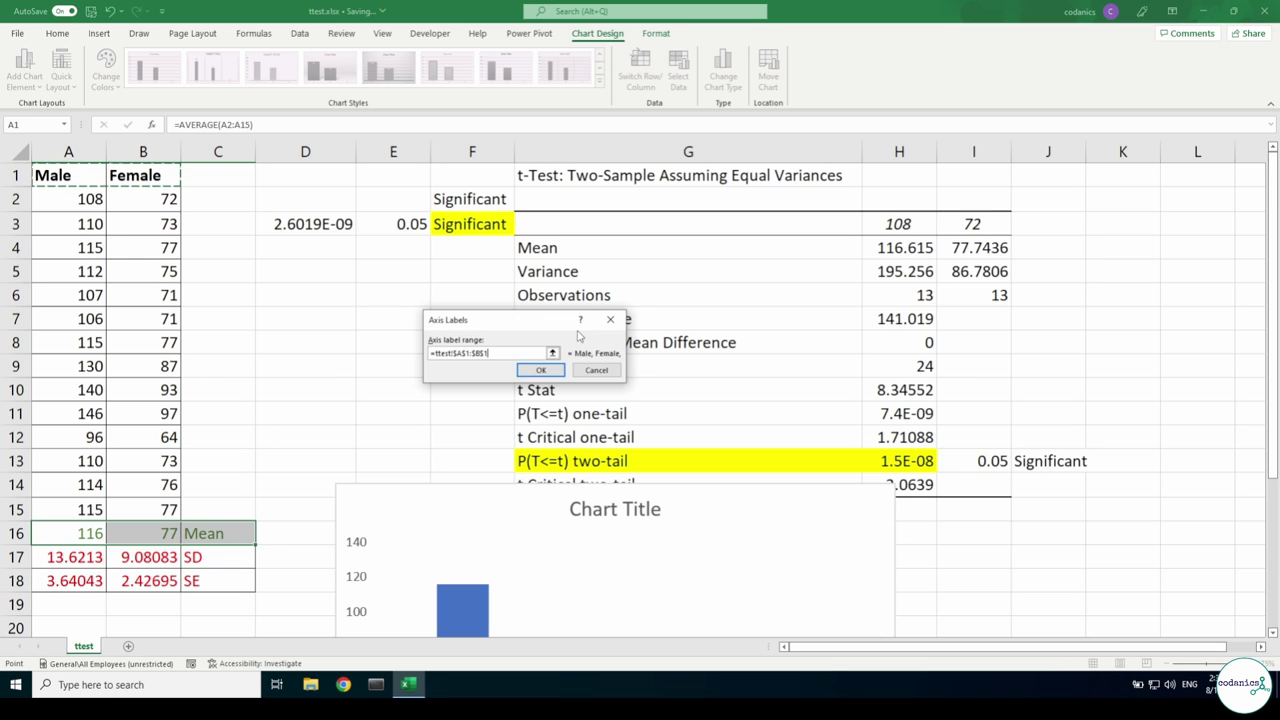
pyautogui.click(540, 370)
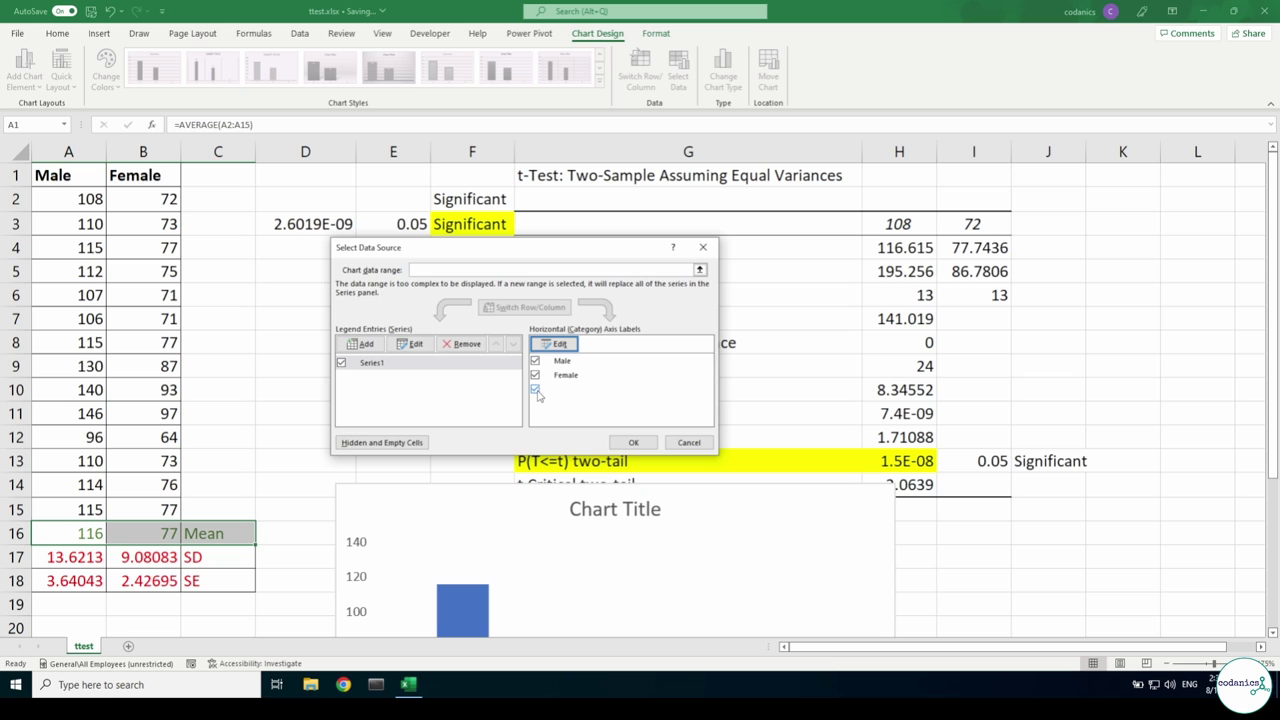
pyautogui.click(536, 390)
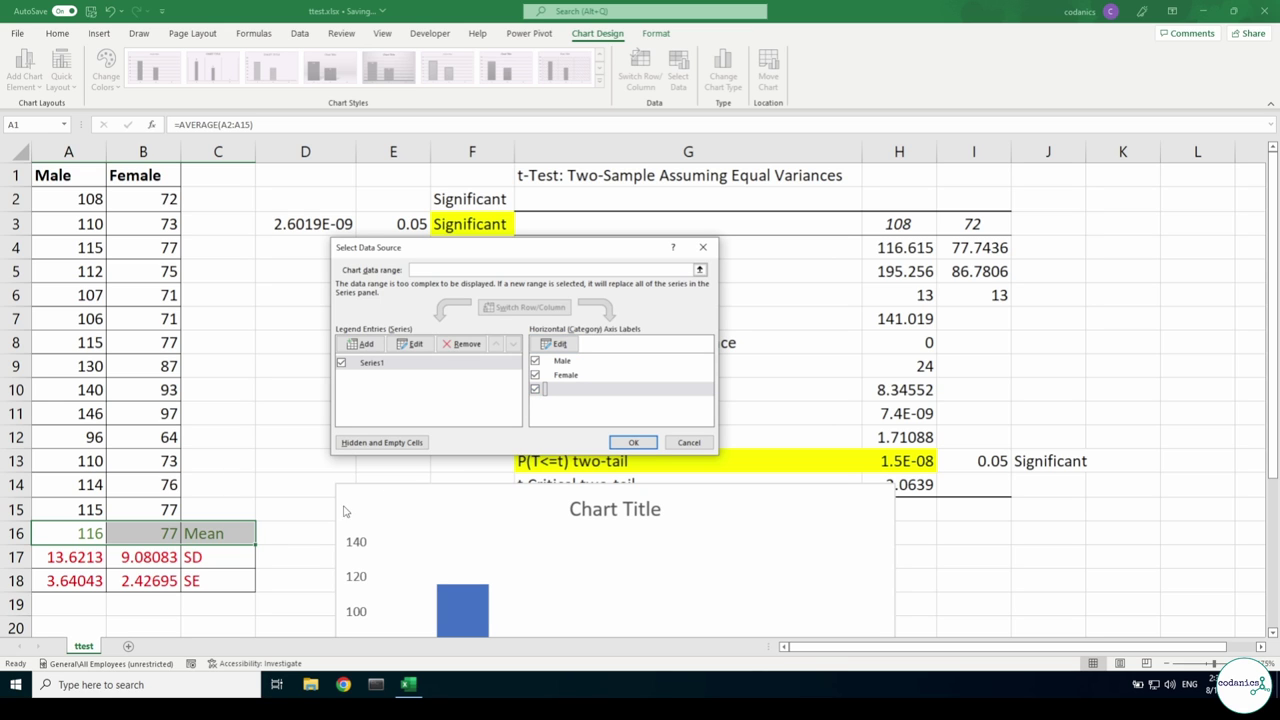
pyautogui.click(633, 442)
# - Shrink the column series range to A16:B16
pyautogui.scroll(-2, 514, 537)
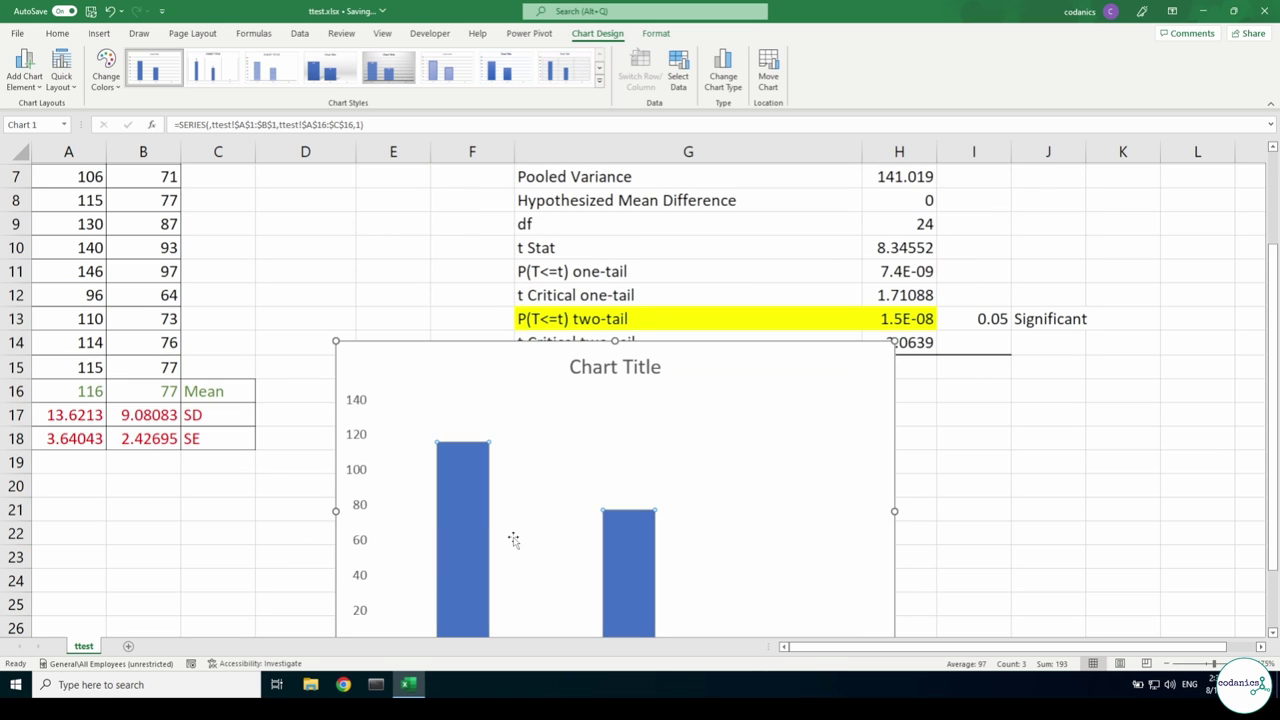
pyautogui.click(477, 486)
pyautogui.moveTo(255, 404); pyautogui.dragTo(177, 401)
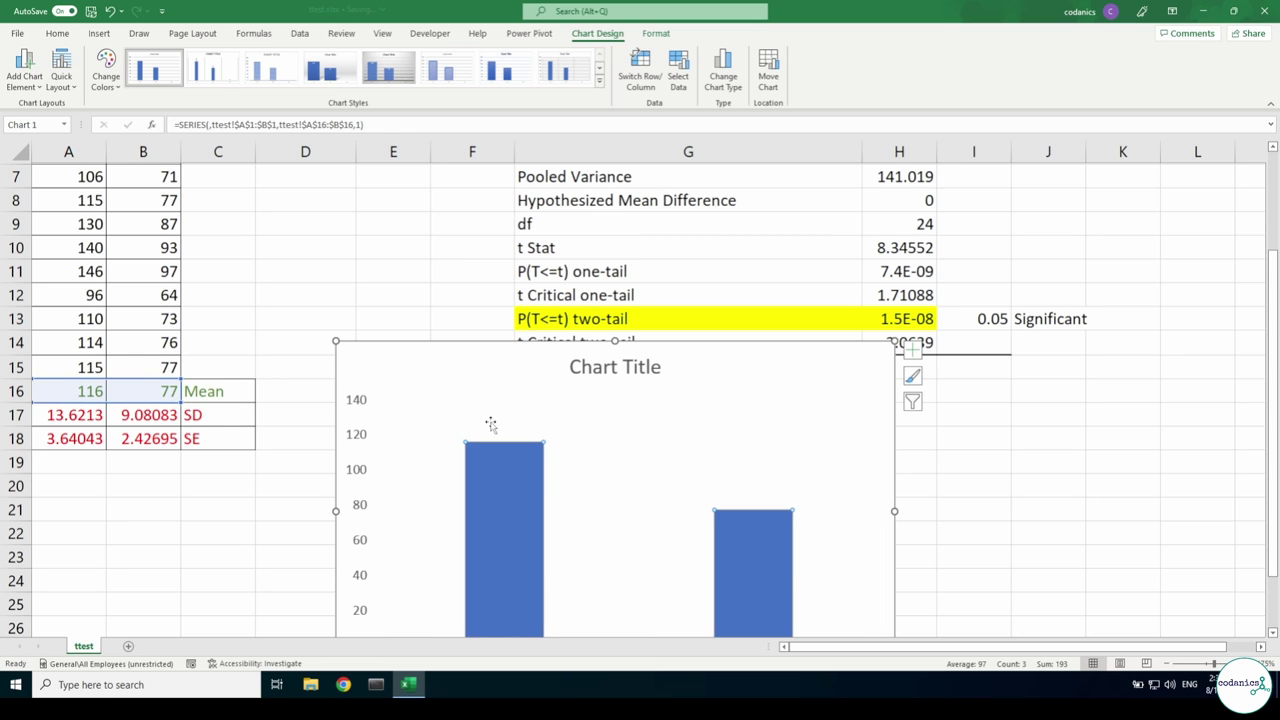
pyautogui.scroll(-3, 520, 426)
pyautogui.scroll(1, 568, 445)
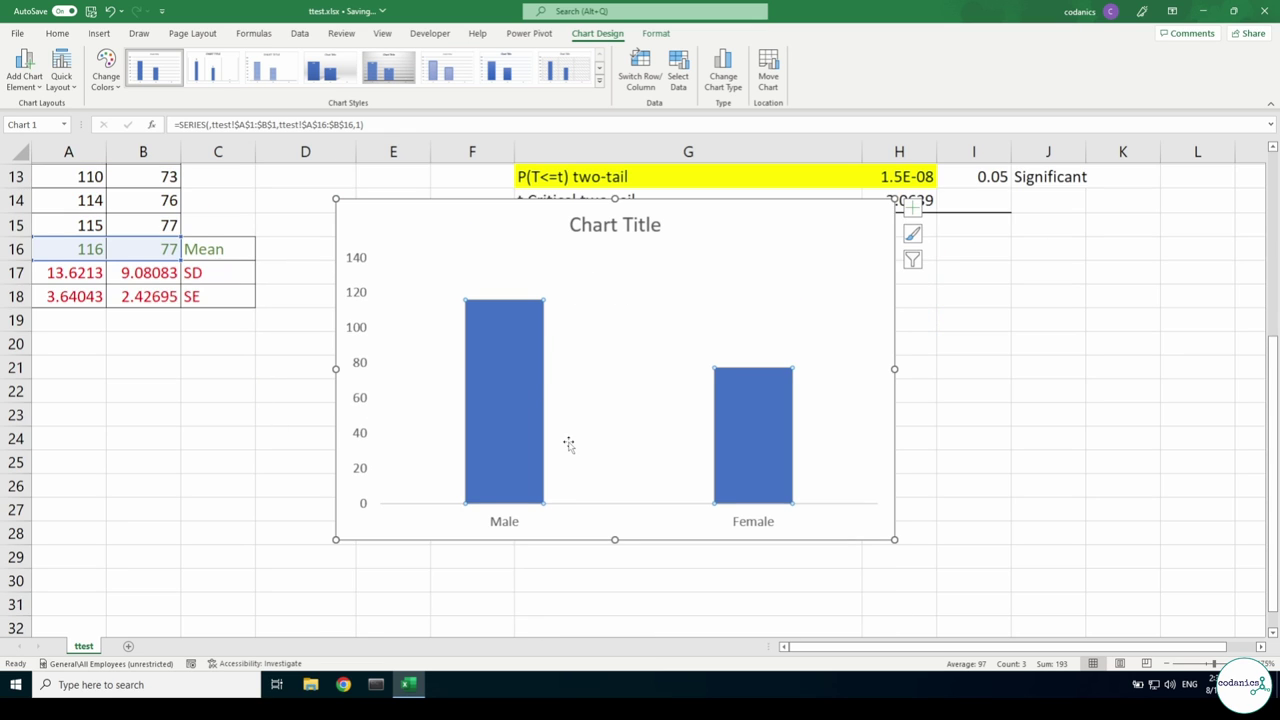
pyautogui.scroll(1, 568, 445)
# - Add custom error bars using A18:B18 for both positive and negative error values
pyautogui.click(514, 415)
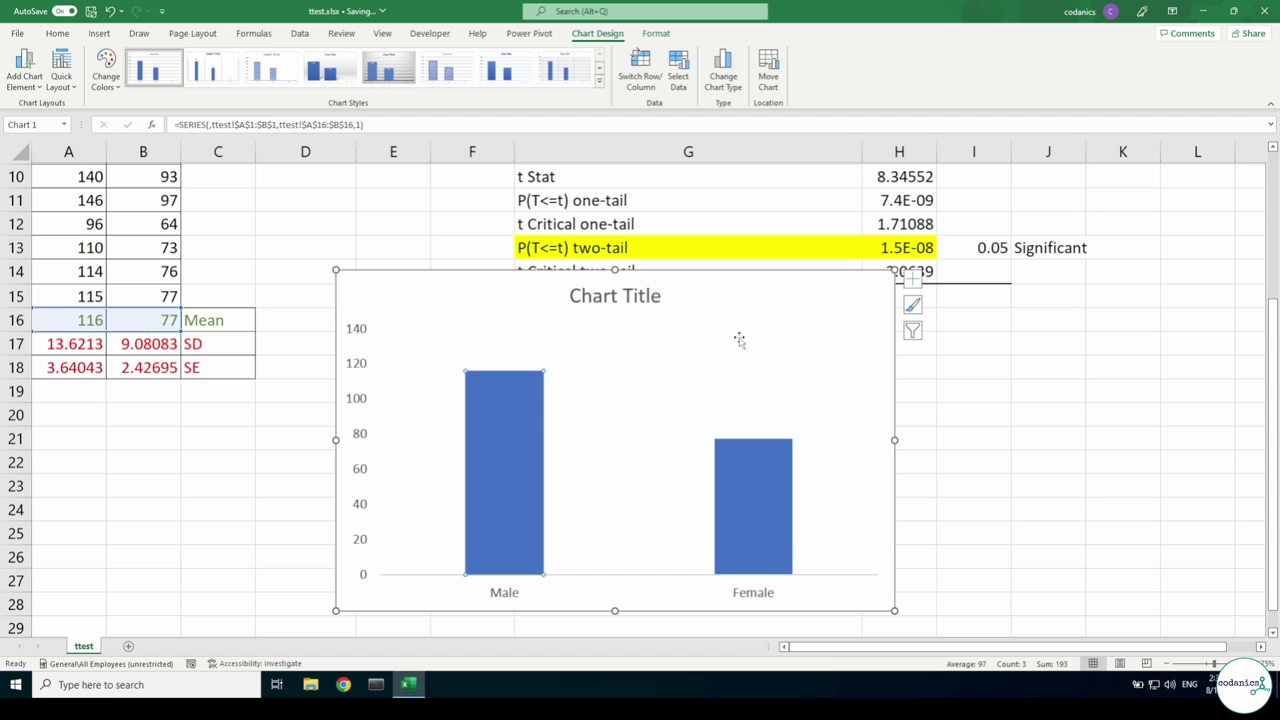
pyautogui.click(795, 410)
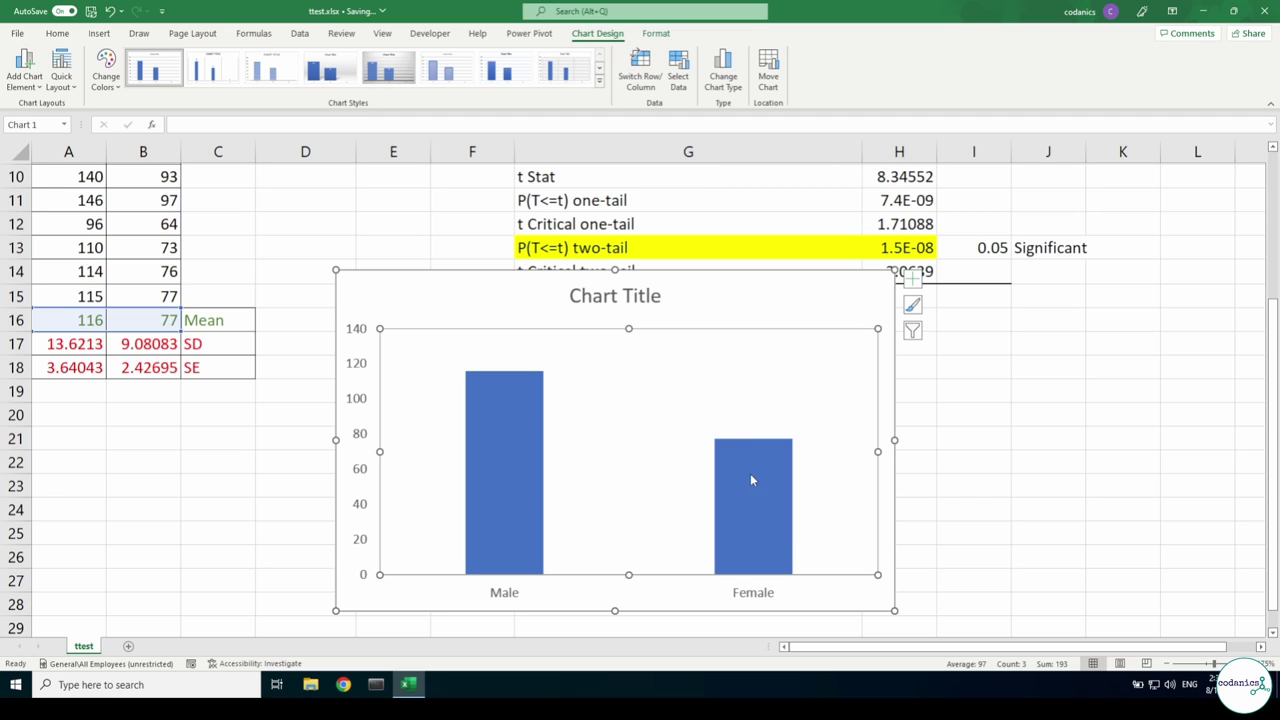
pyautogui.click(520, 466)
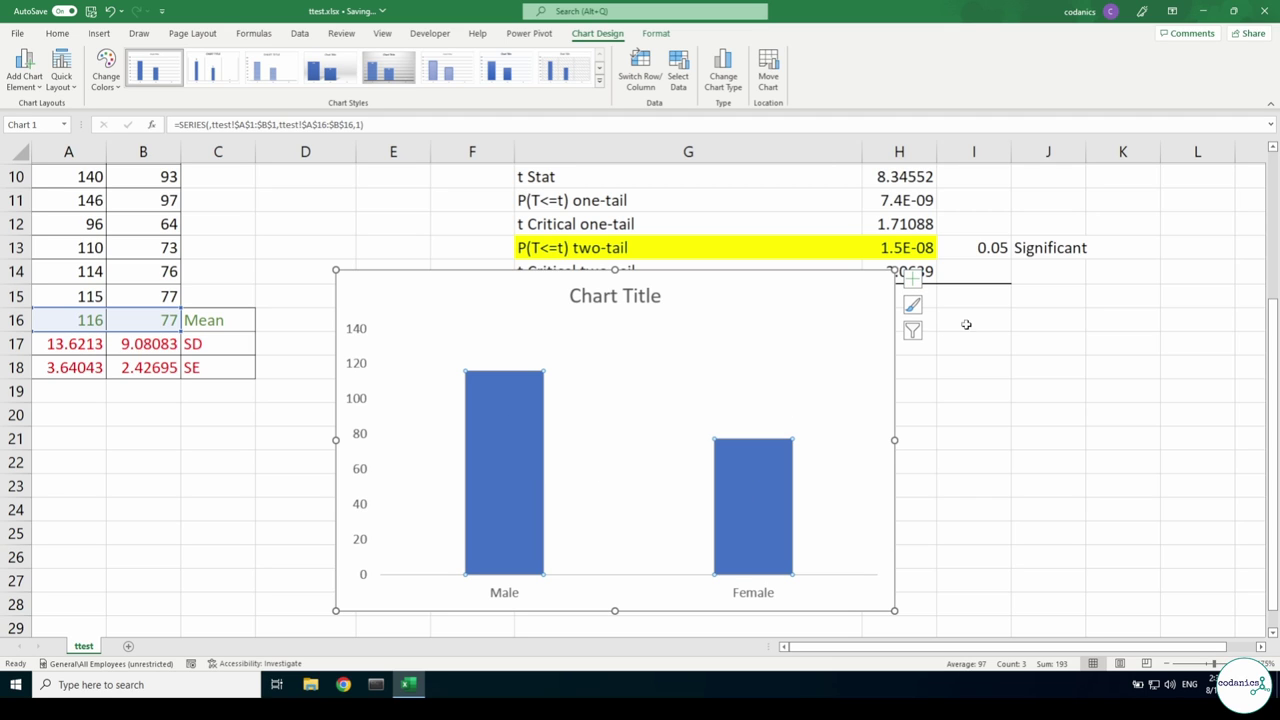
pyautogui.click(913, 279)
pyautogui.moveTo(1014, 363)
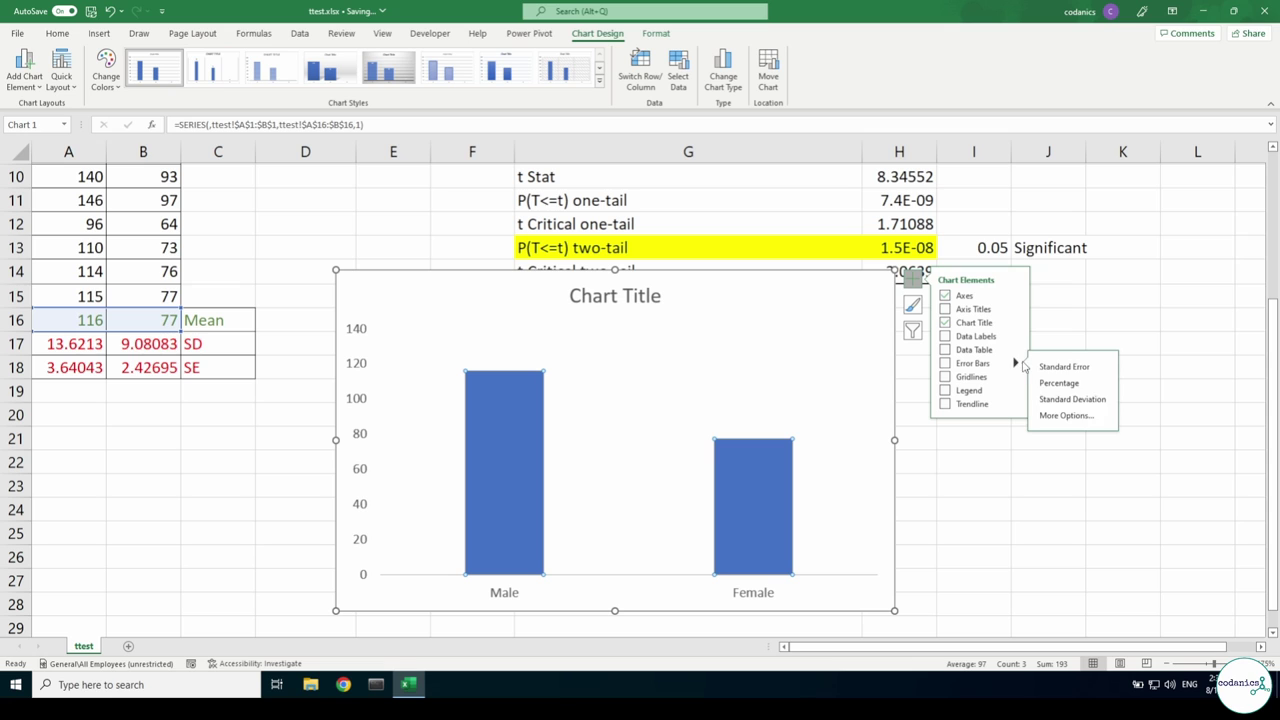
pyautogui.click(1063, 417)
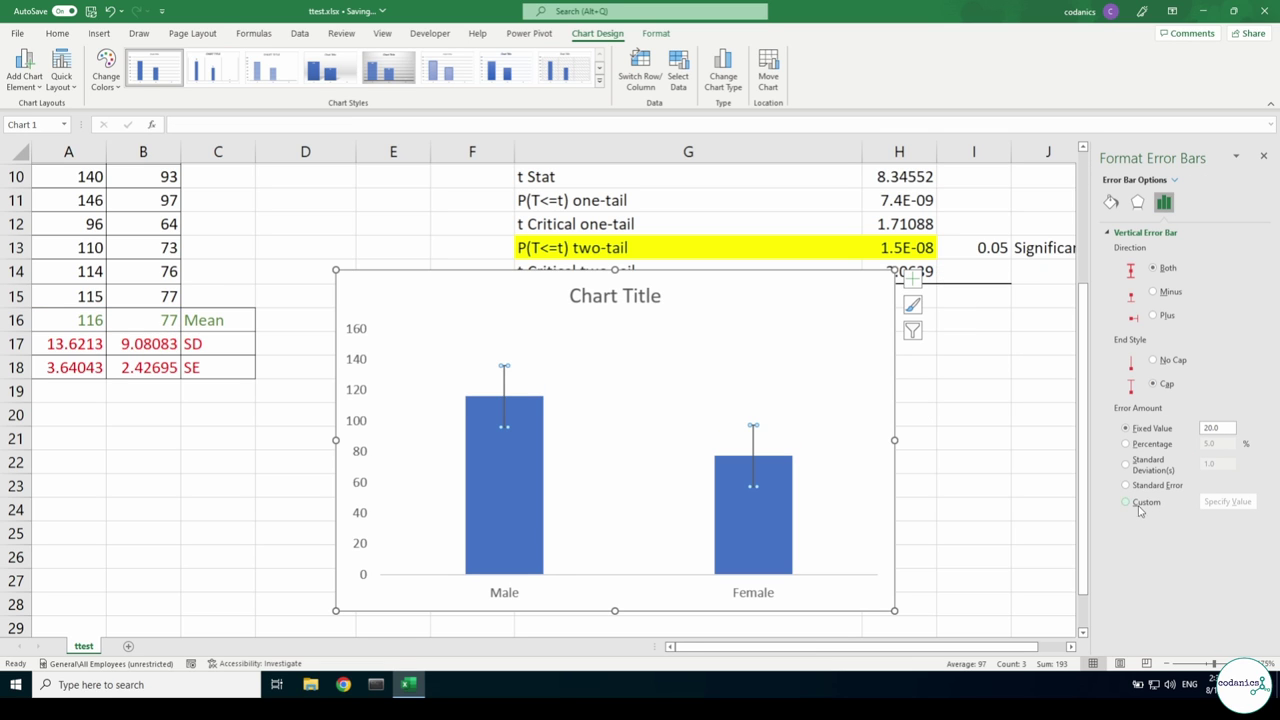
pyautogui.click(1140, 504)
pyautogui.click(1227, 501)
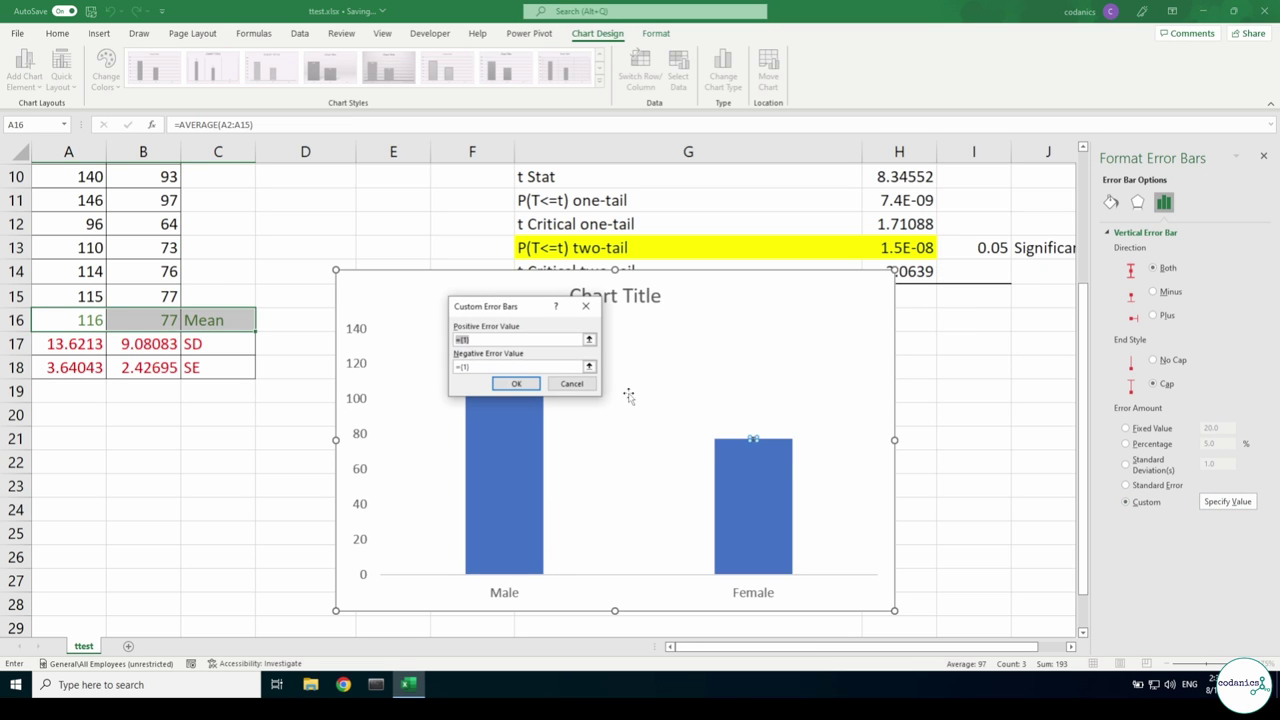
pyautogui.moveTo(77, 367); pyautogui.dragTo(150, 367)
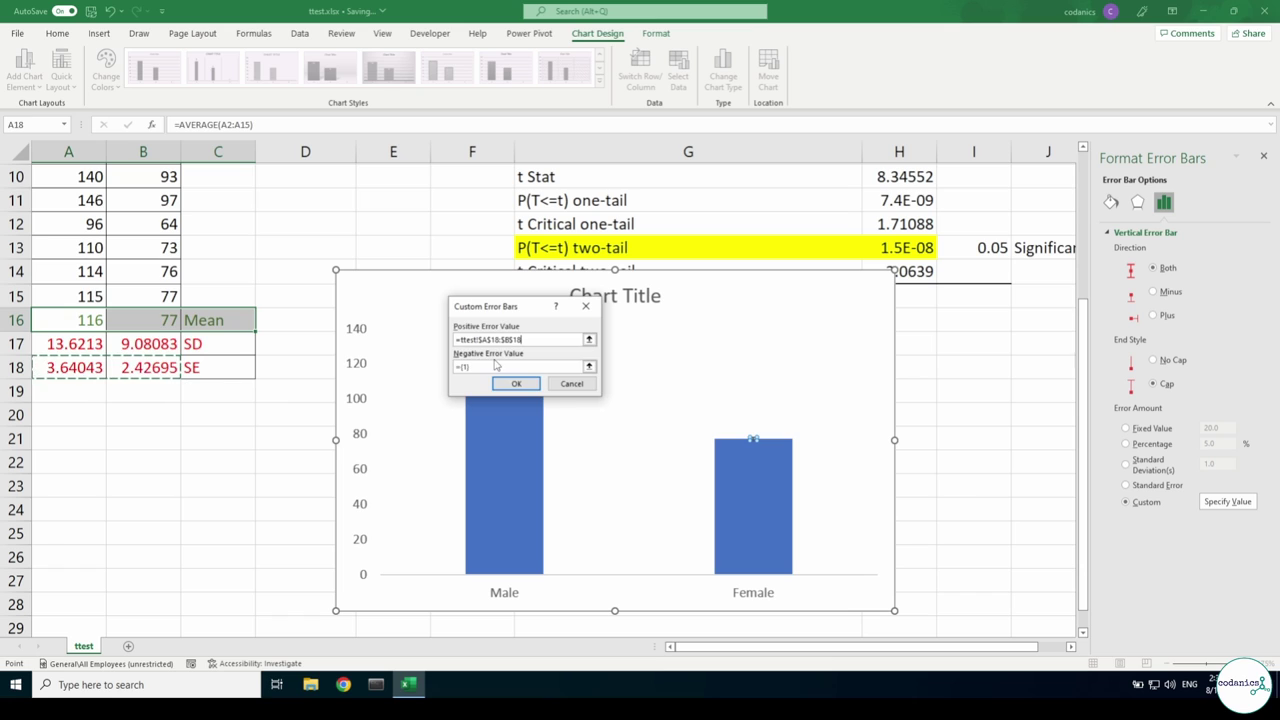
pyautogui.click(467, 367)
pyautogui.moveTo(70, 368); pyautogui.dragTo(150, 368)
pyautogui.click(516, 384)
# - Narrow the plot area from its right edge and select the bar series
pyautogui.click(784, 402)
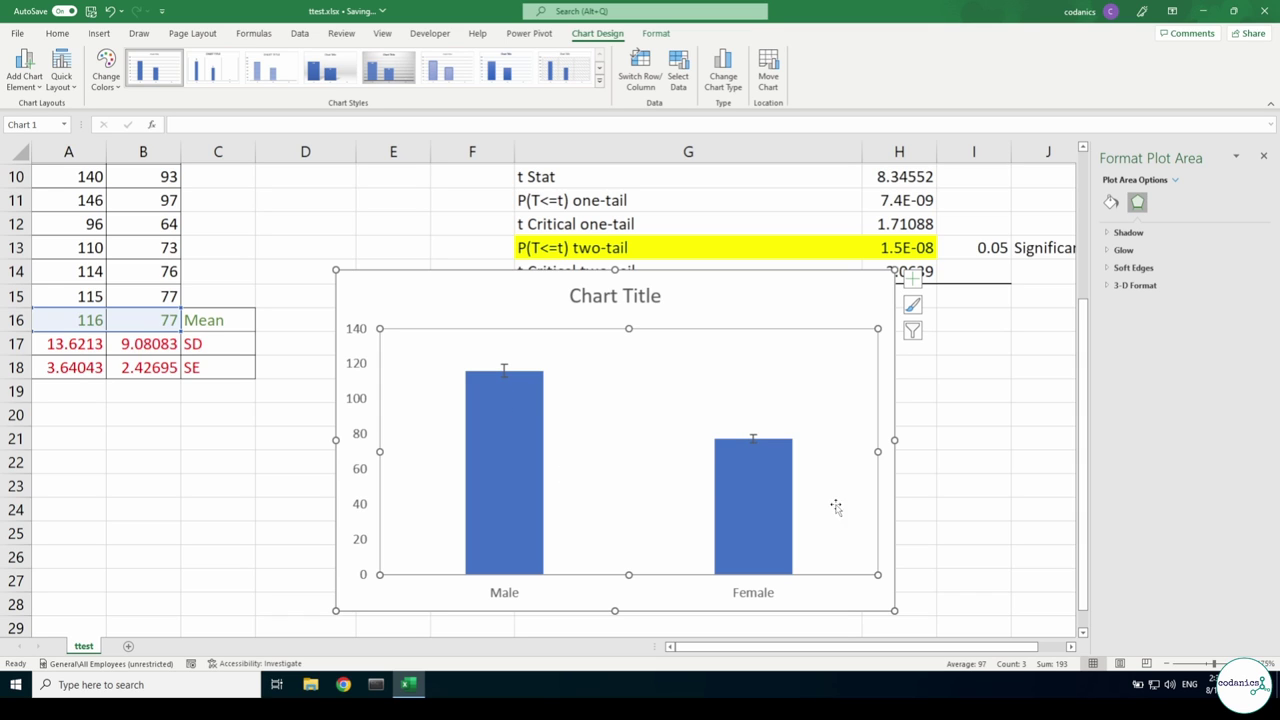
pyautogui.moveTo(878, 451)
pyautogui.mouseDown()
pyautogui.moveTo(690, 452)
pyautogui.moveTo(860, 366)
pyautogui.mouseUp()
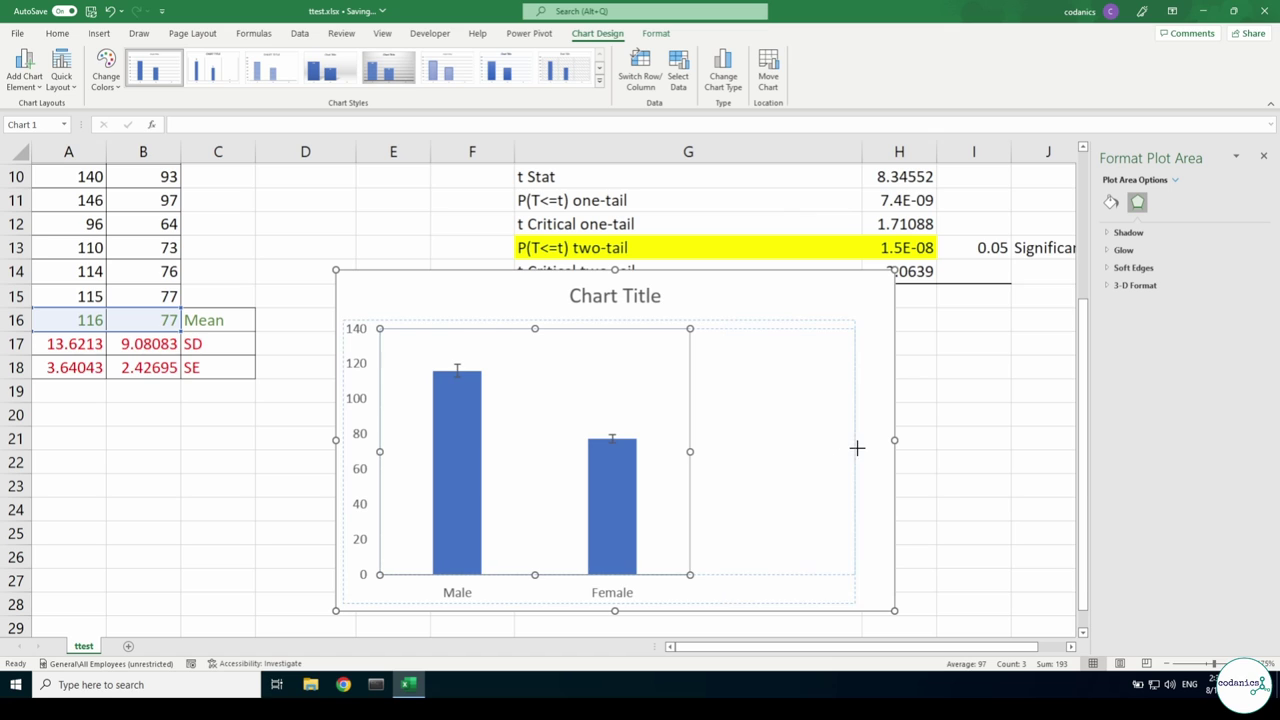
pyautogui.click(744, 497)
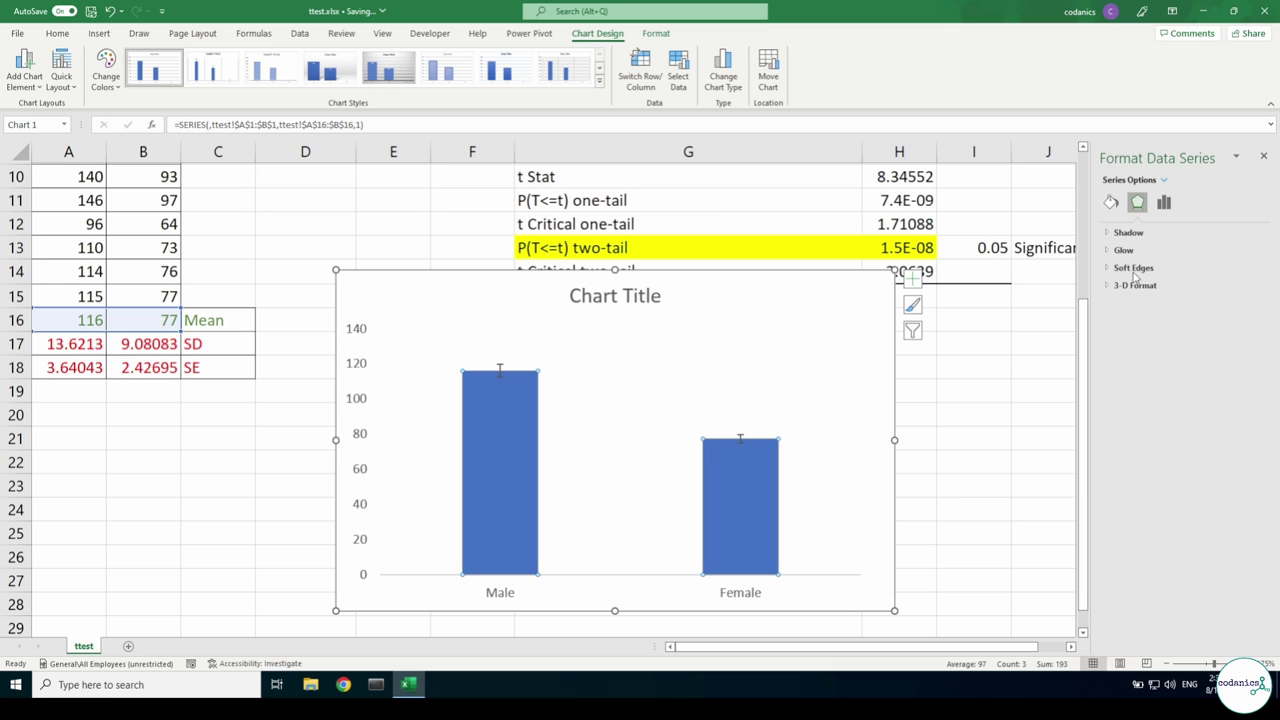
# - Set series overlap to -43% and gap width to 175% to widen the bars
pyautogui.click(1163, 202)
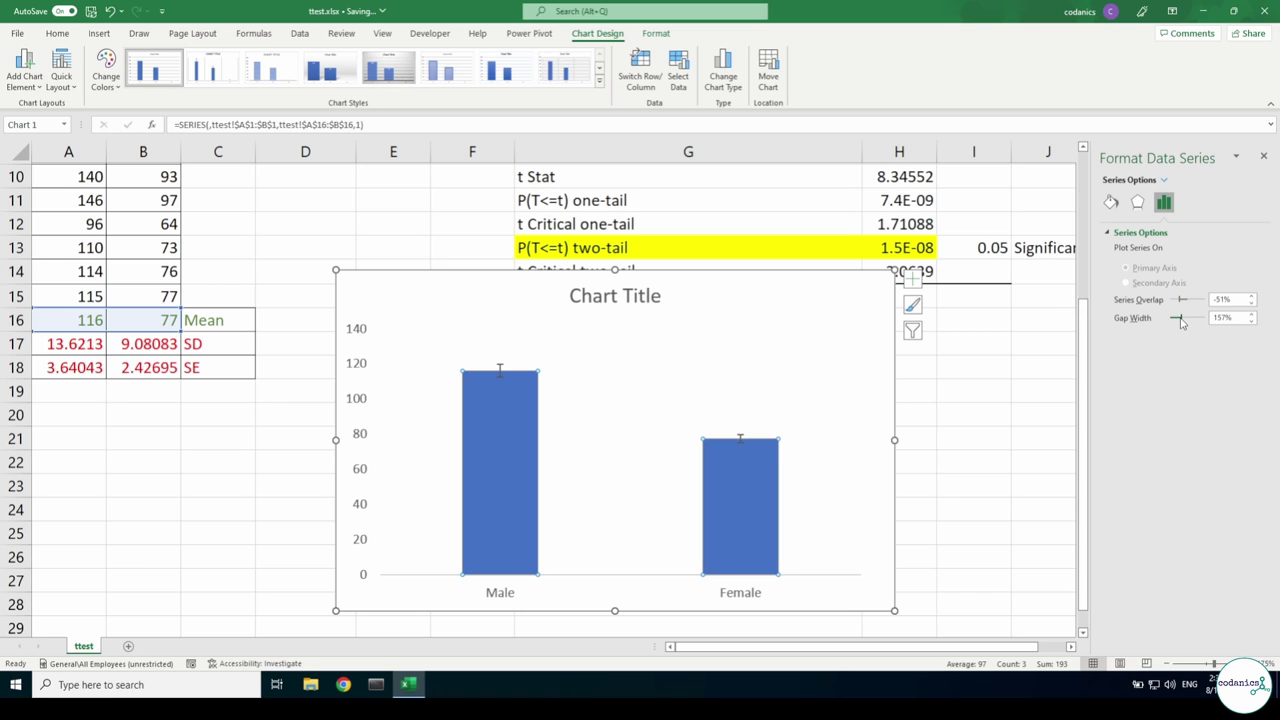
pyautogui.moveTo(1182, 322); pyautogui.dragTo(1183, 308)
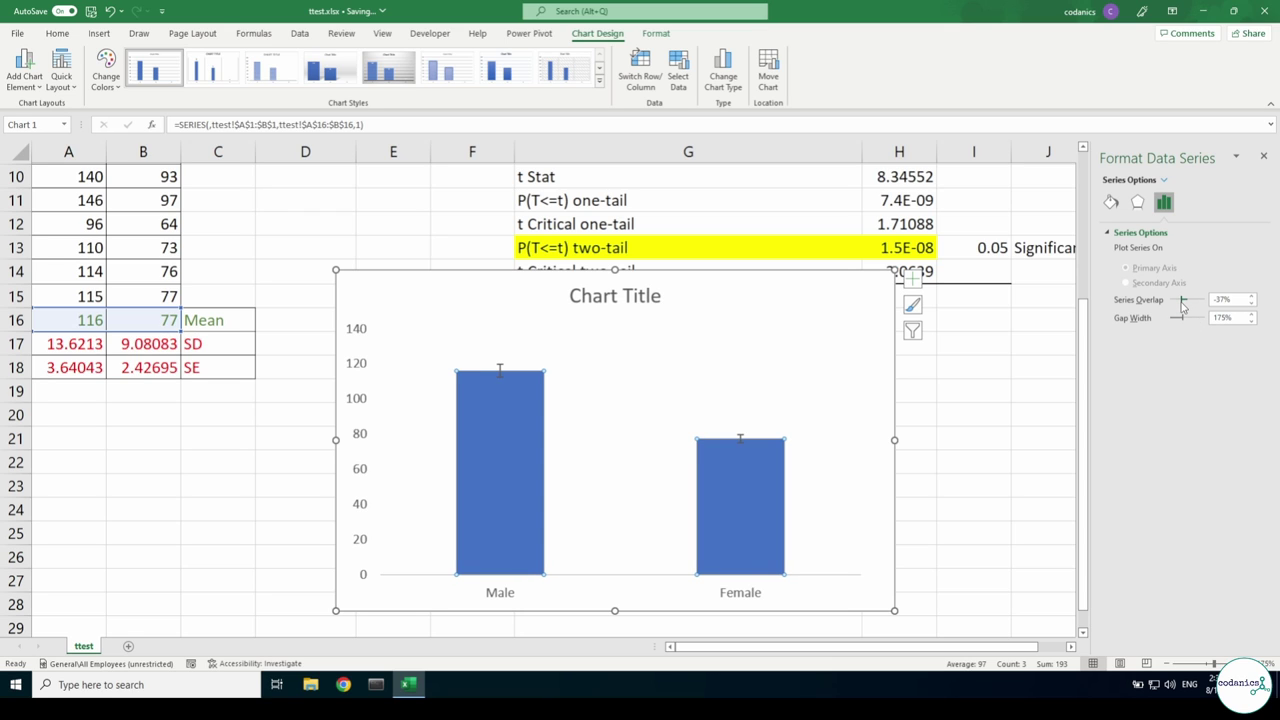
pyautogui.click(423, 443)
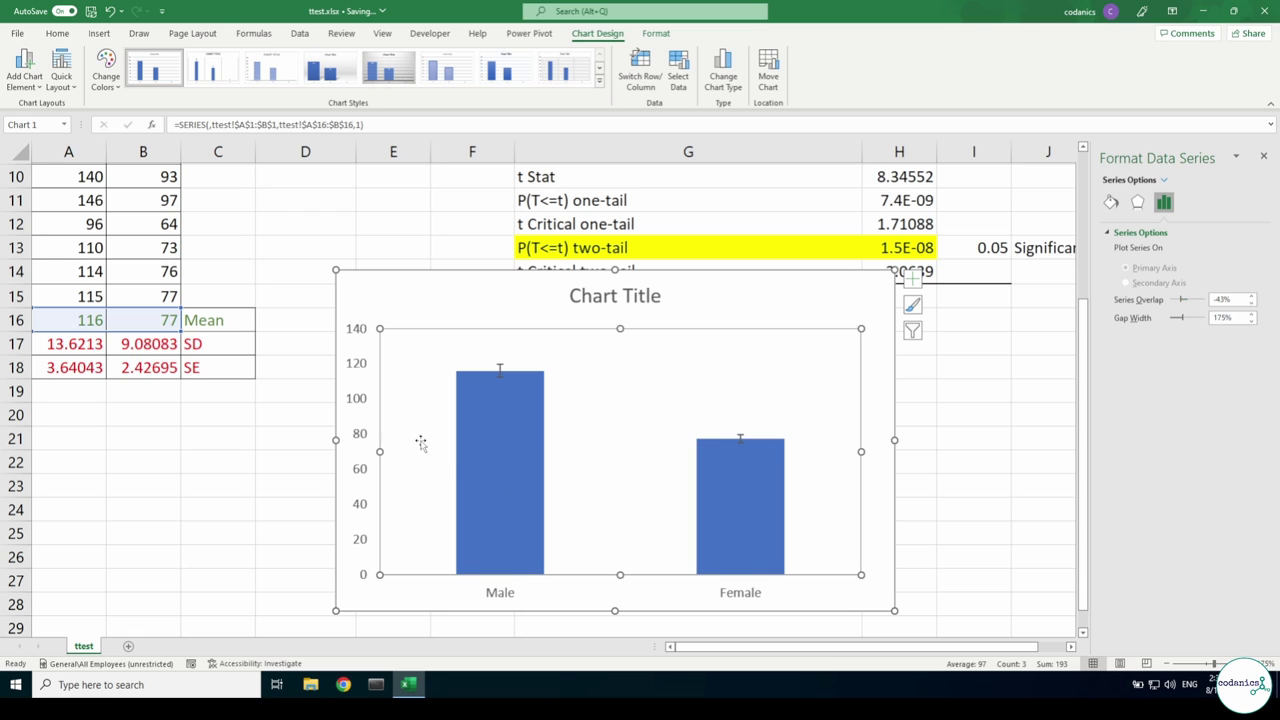
pyautogui.click(466, 460)
pyautogui.click(623, 473)
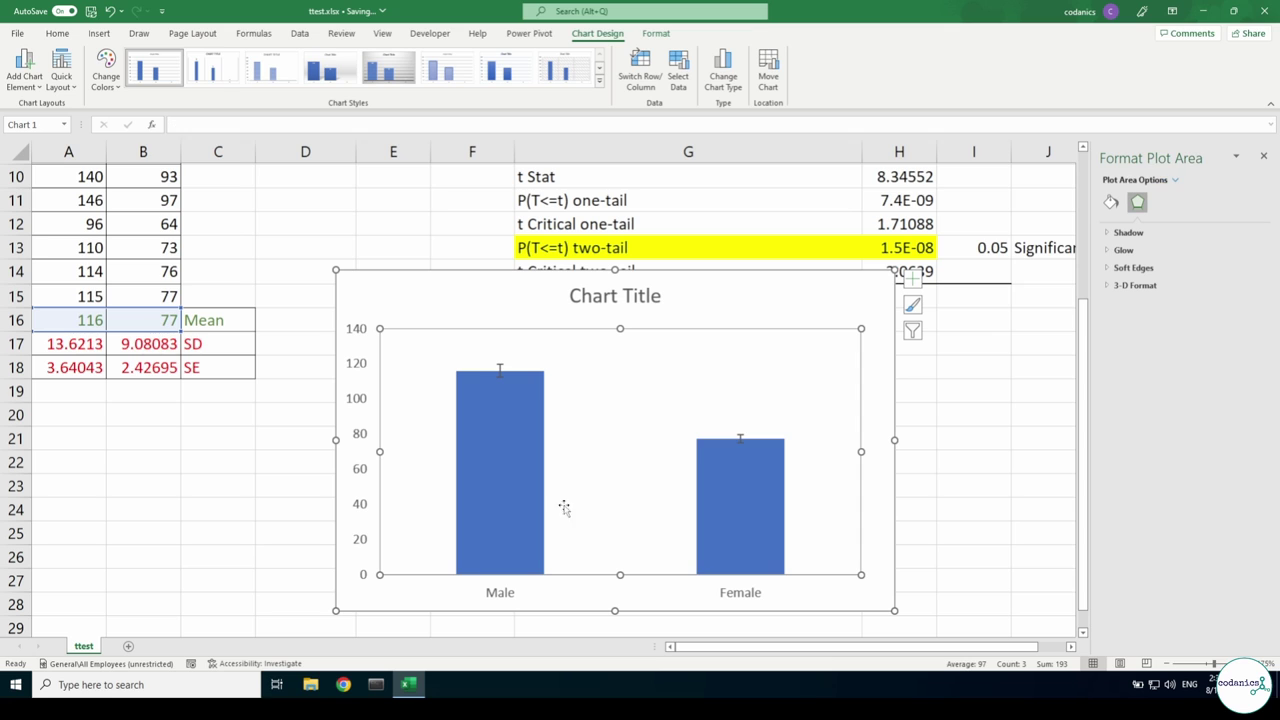
# - Give the vertical value axis and horizontal category axis solid black lines
pyautogui.click(362, 378)
pyautogui.click(362, 378)
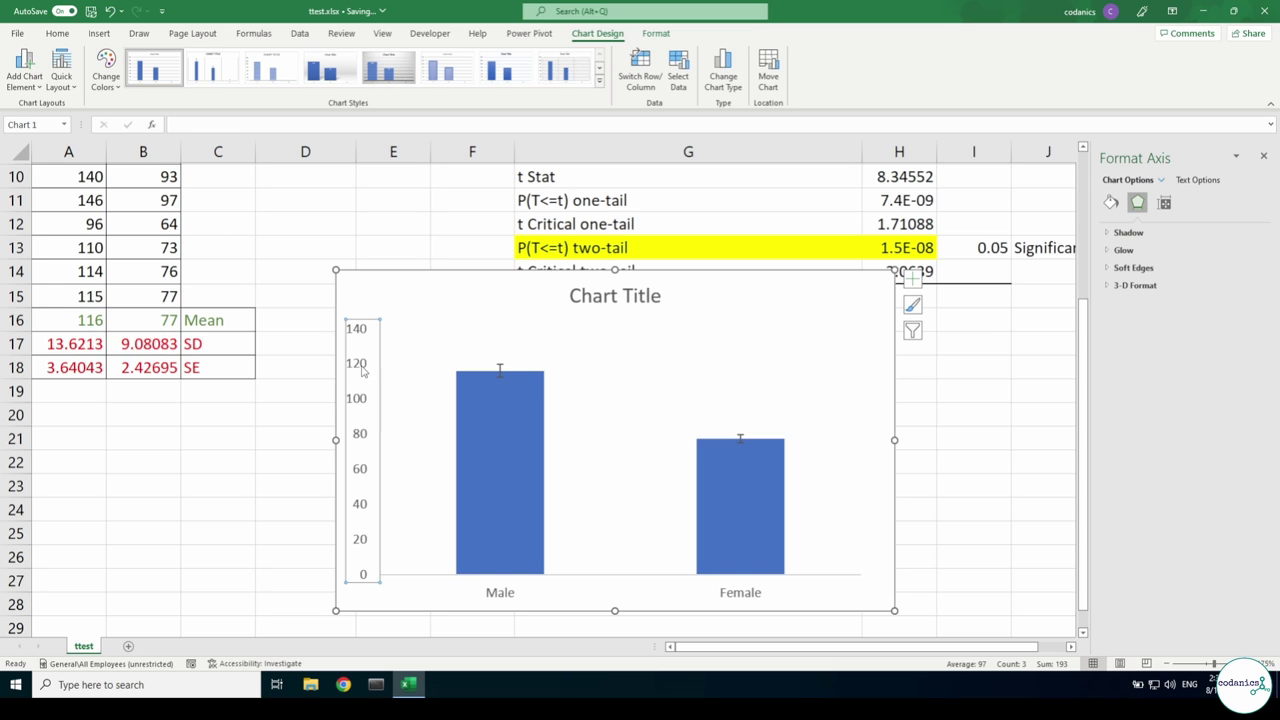
pyautogui.click(1111, 202)
pyautogui.click(1120, 286)
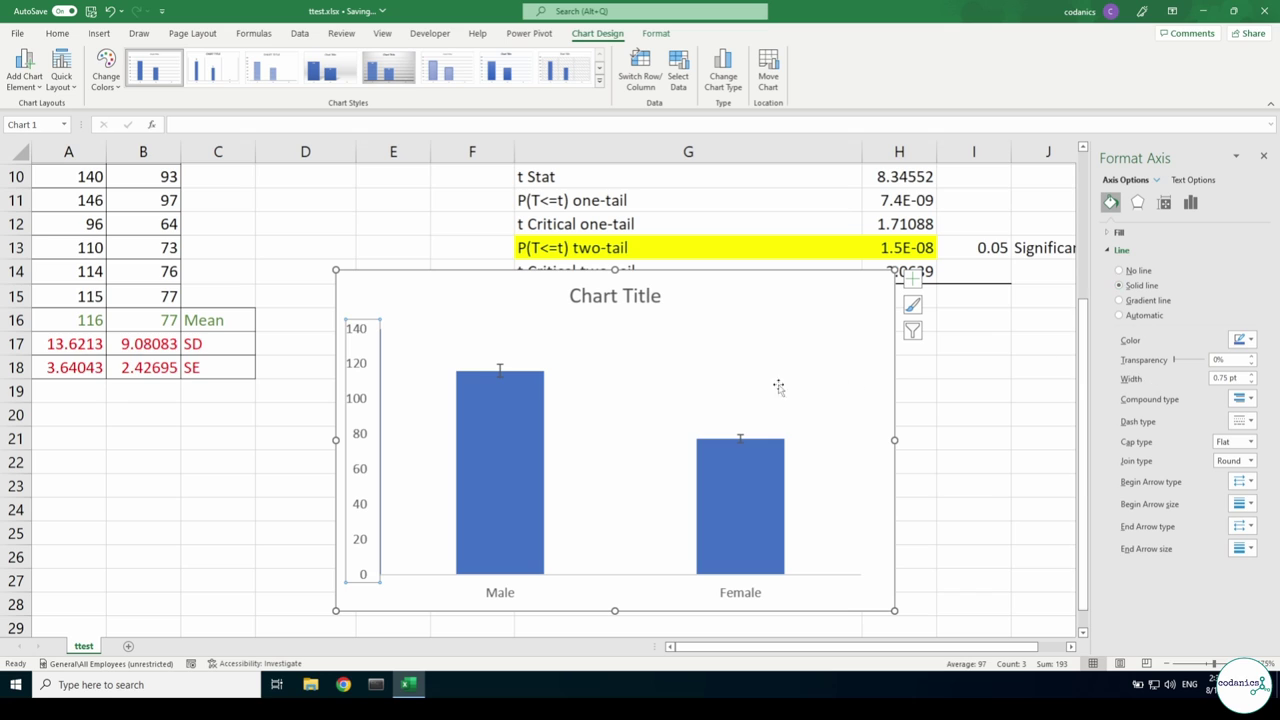
pyautogui.click(1239, 340)
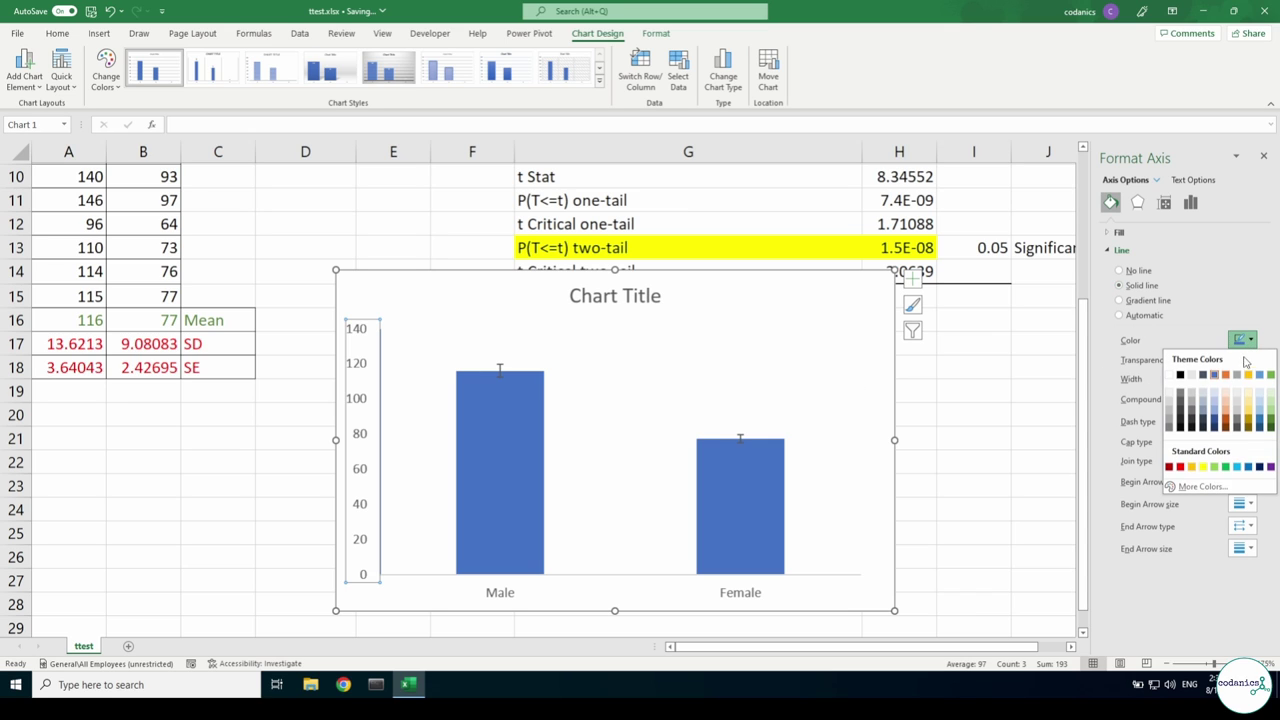
pyautogui.click(1180, 376)
pyautogui.click(505, 592)
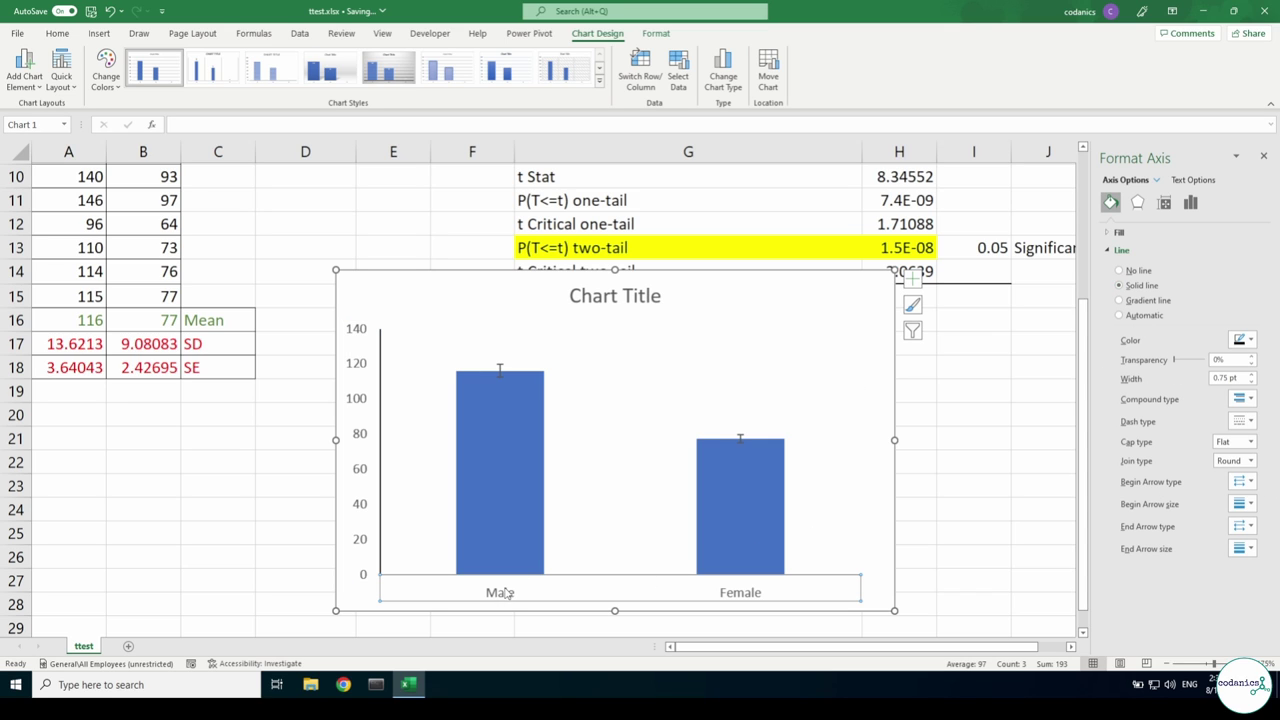
pyautogui.click(1240, 340)
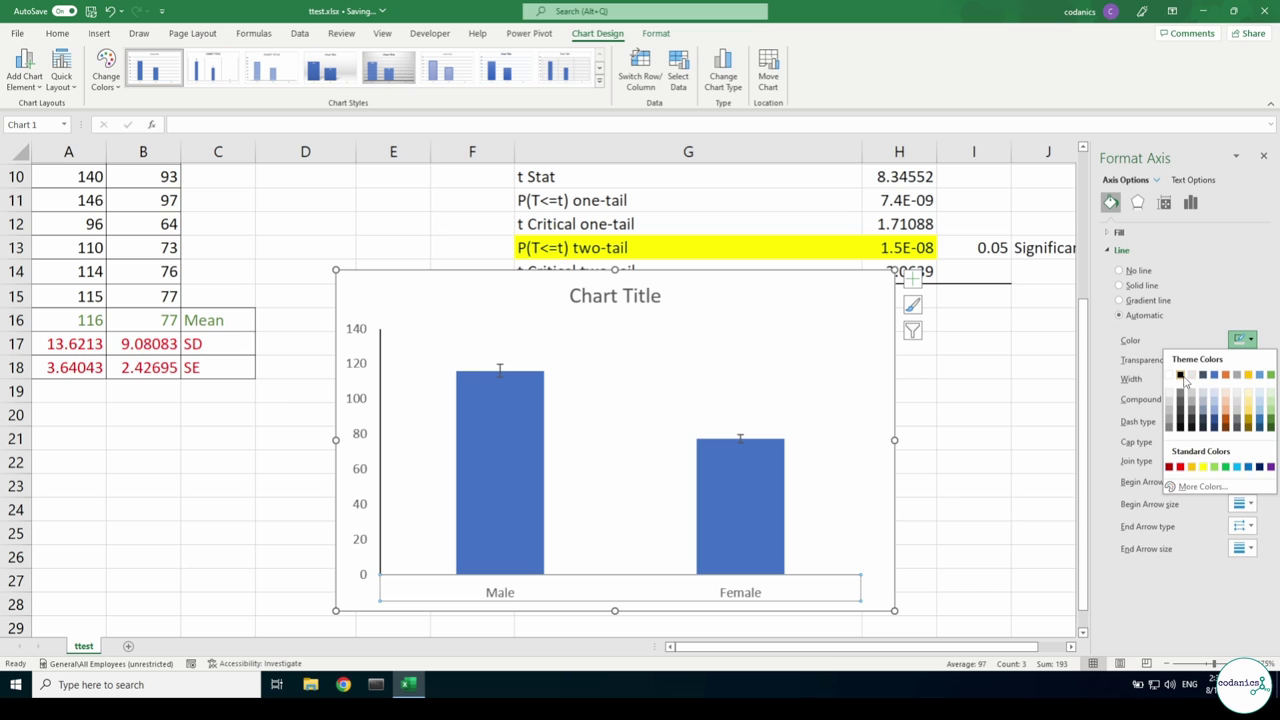
pyautogui.click(1180, 376)
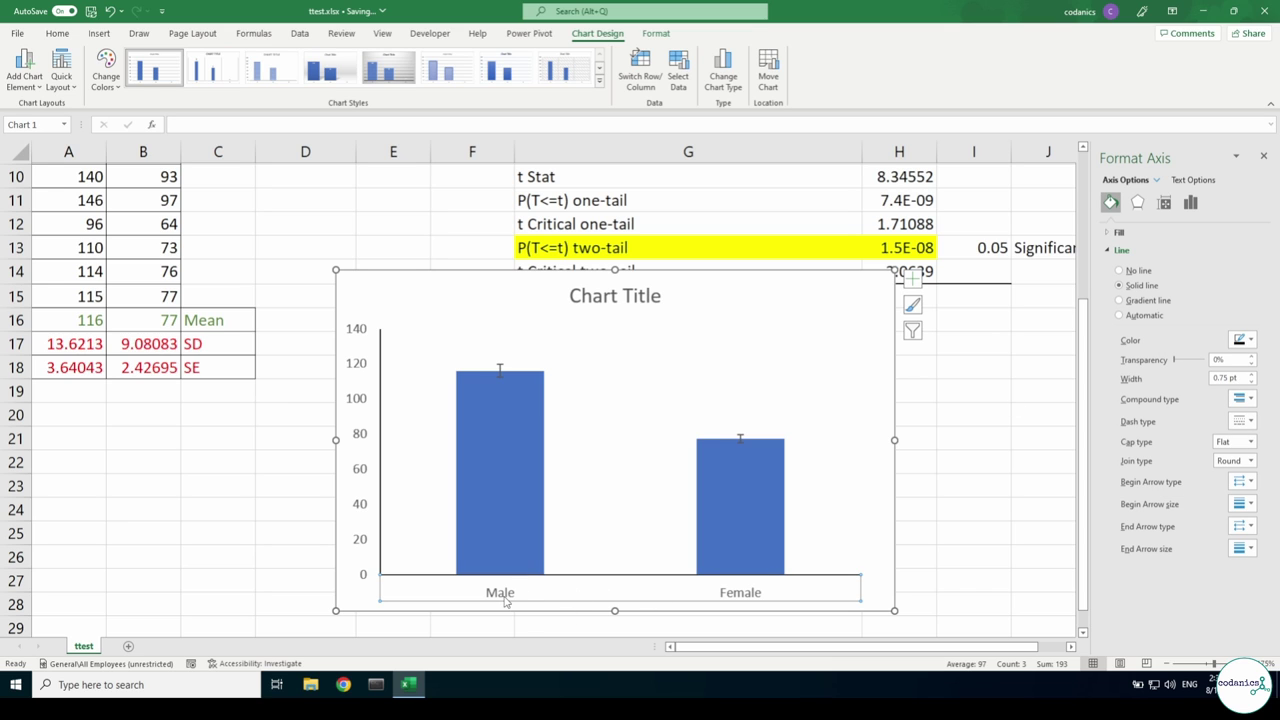
pyautogui.click(366, 408)
# - Format the vertical axis labels as black Times New Roman, size 12
pyautogui.click(57, 33)
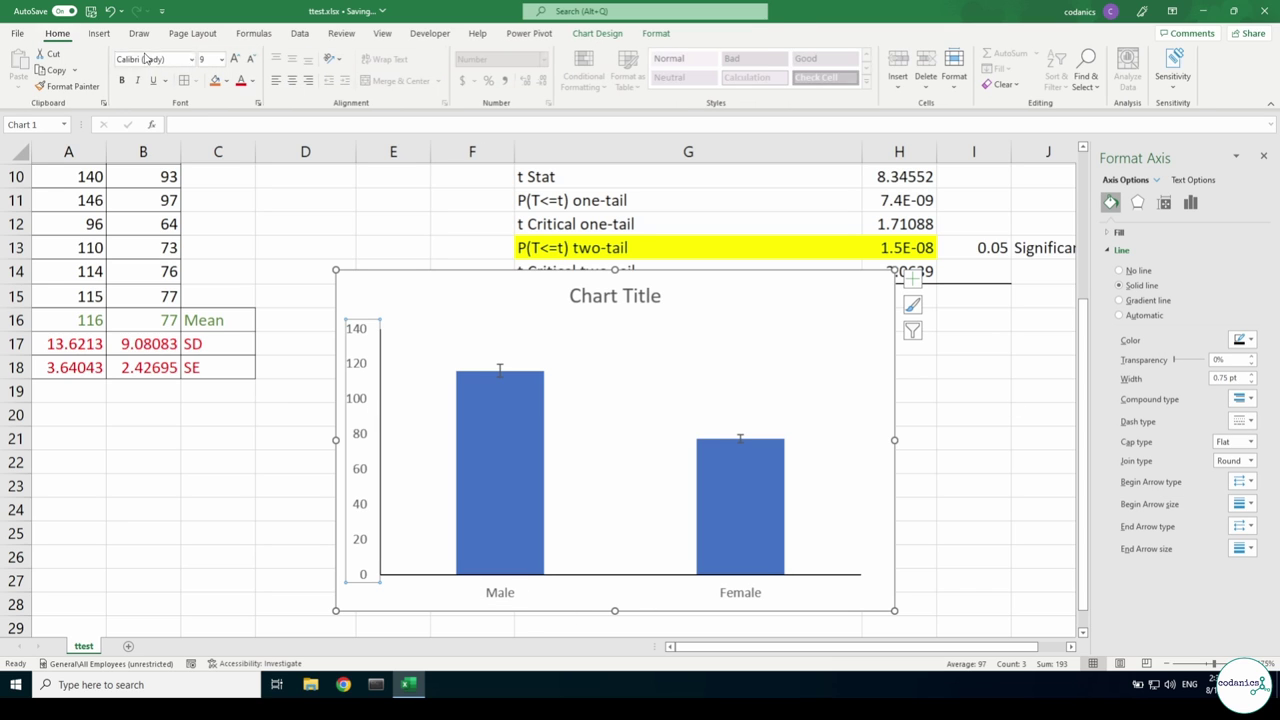
pyautogui.click(150, 60)
pyautogui.write('Times New Roman')
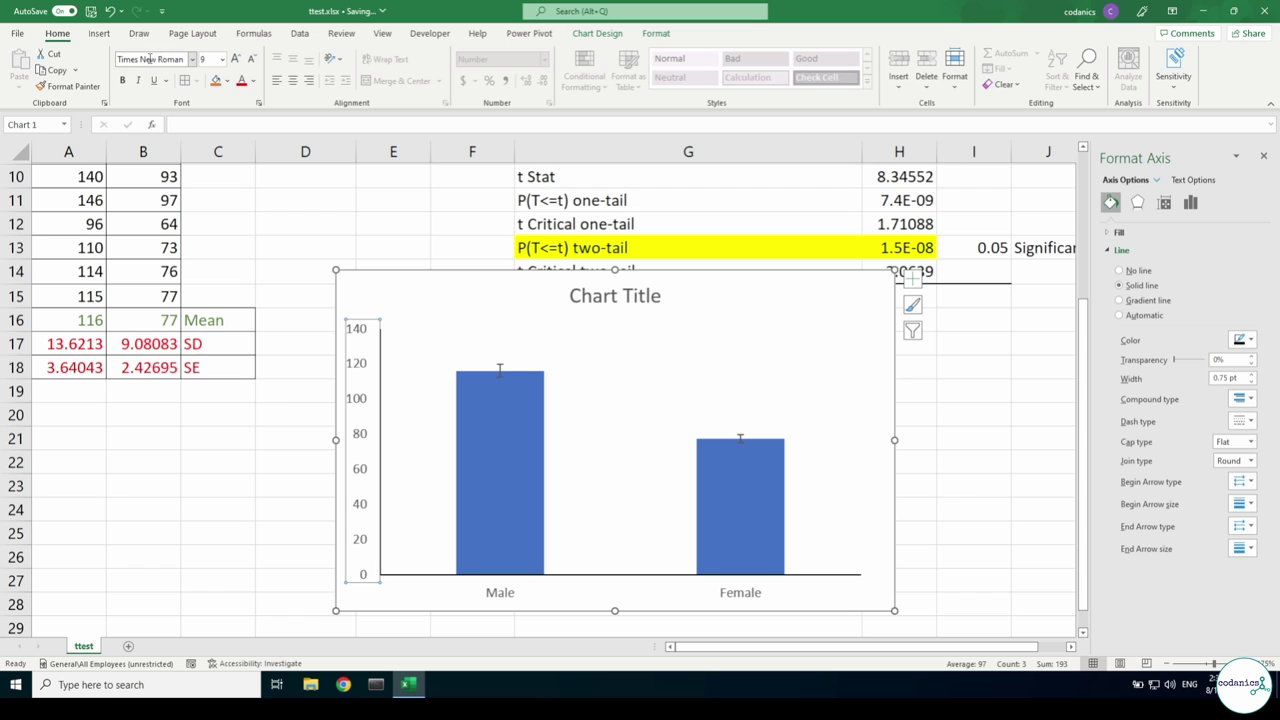
pyautogui.press('Return')
pyautogui.click(207, 60)
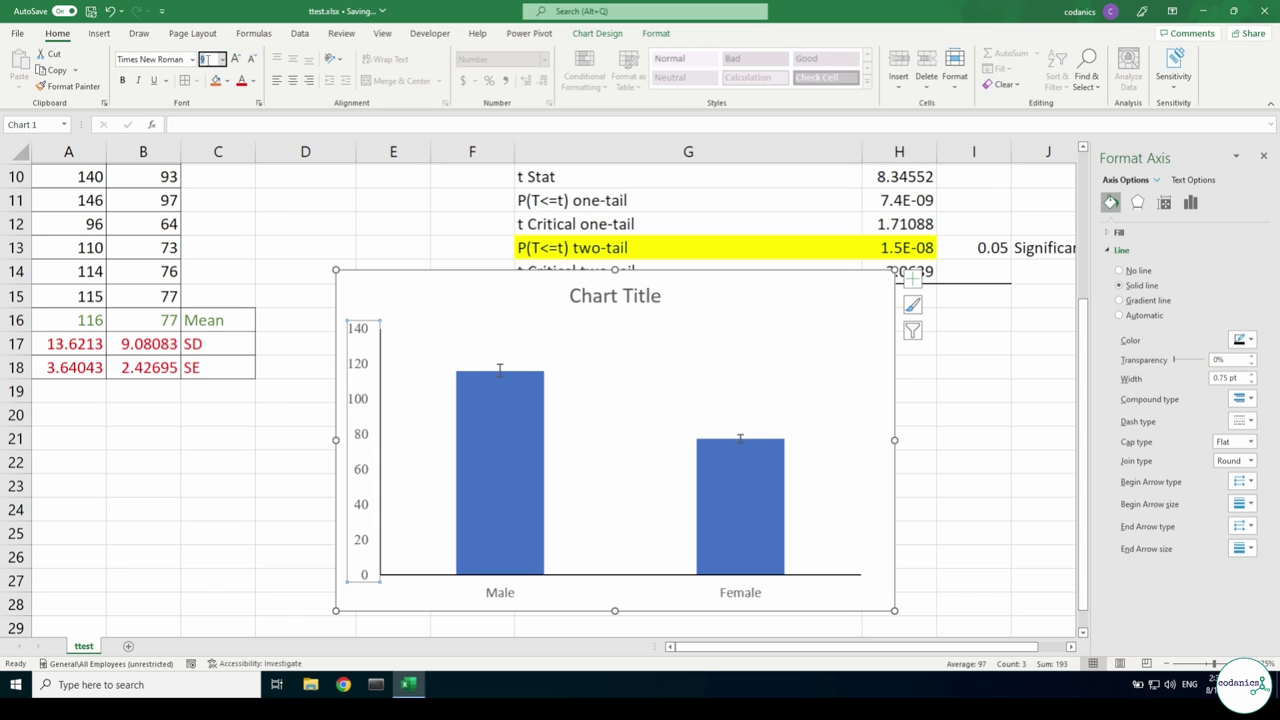
pyautogui.write('12')
pyautogui.press('Return')
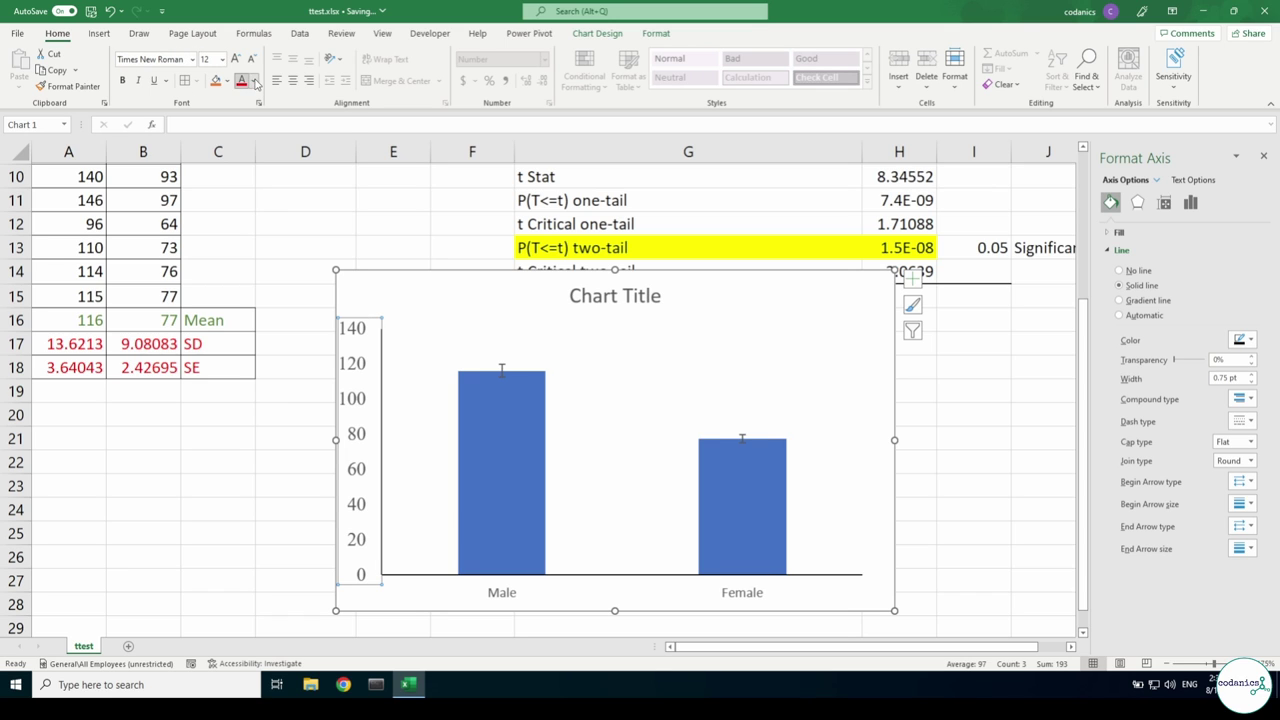
pyautogui.click(255, 84)
pyautogui.click(268, 100)
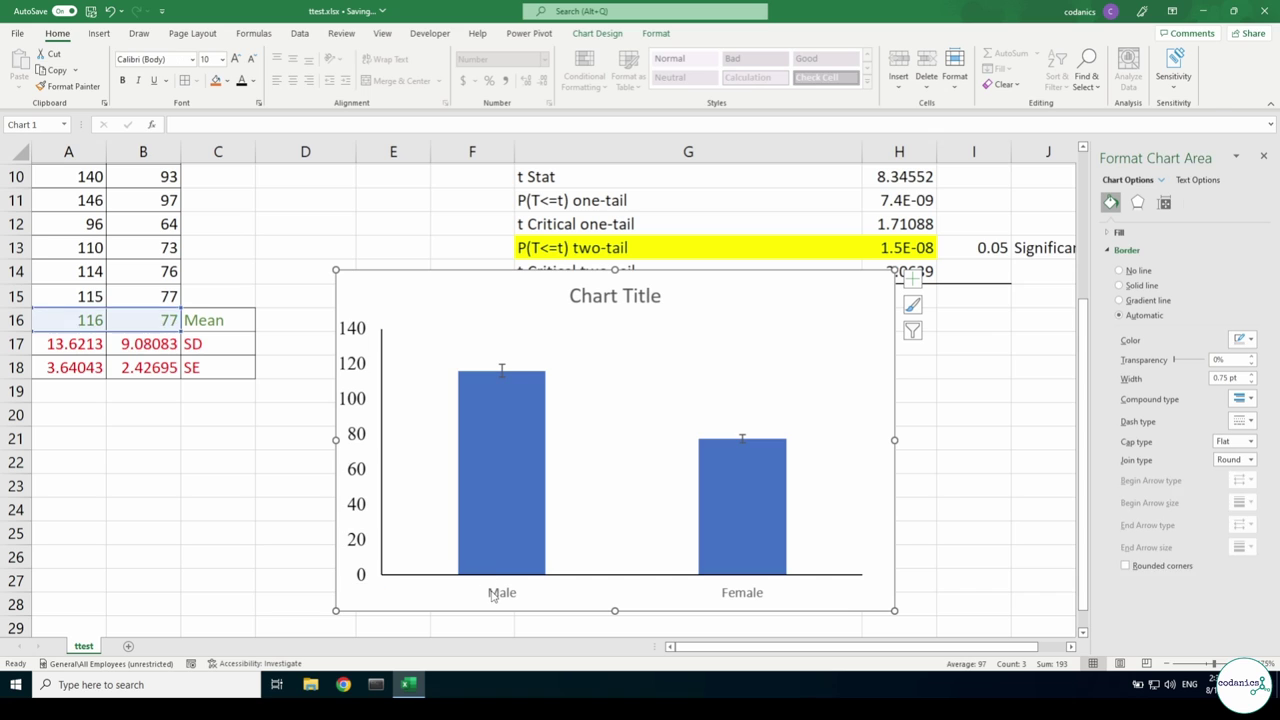
# - Copy the vertical axis label formatting to the horizontal axis with Format Painter
pyautogui.click(353, 469)
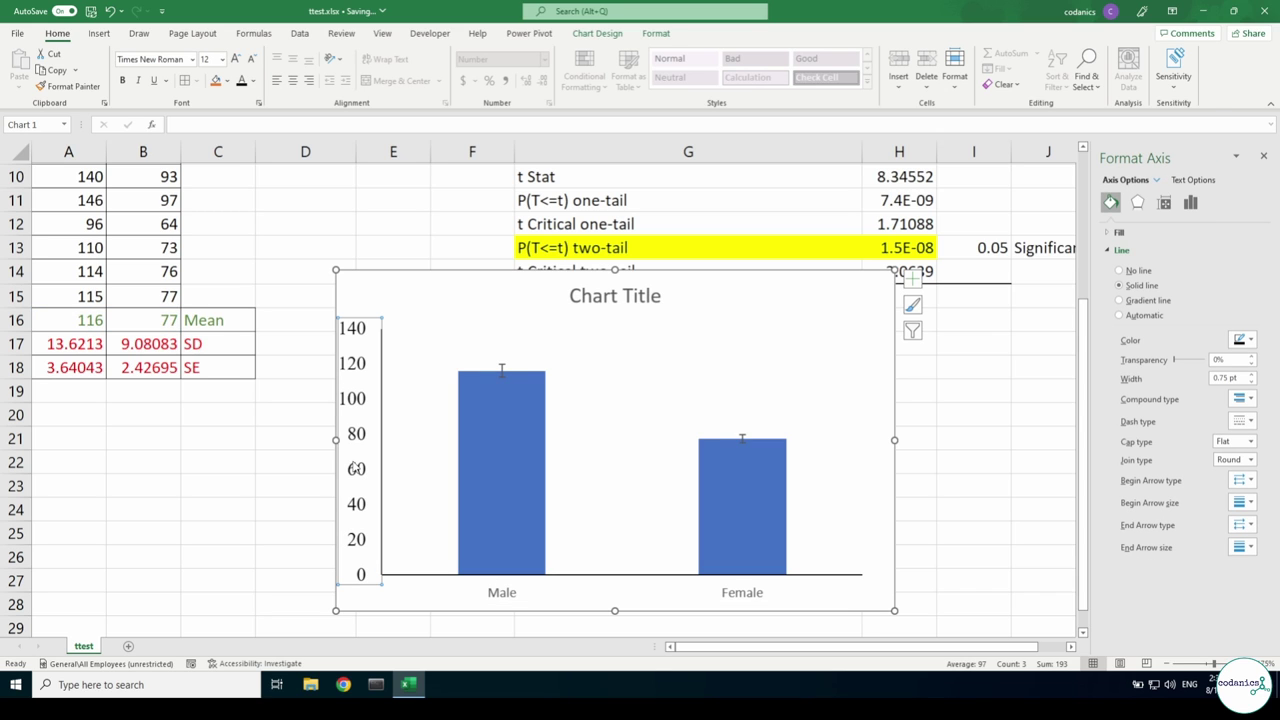
pyautogui.click(67, 86)
pyautogui.click(501, 593)
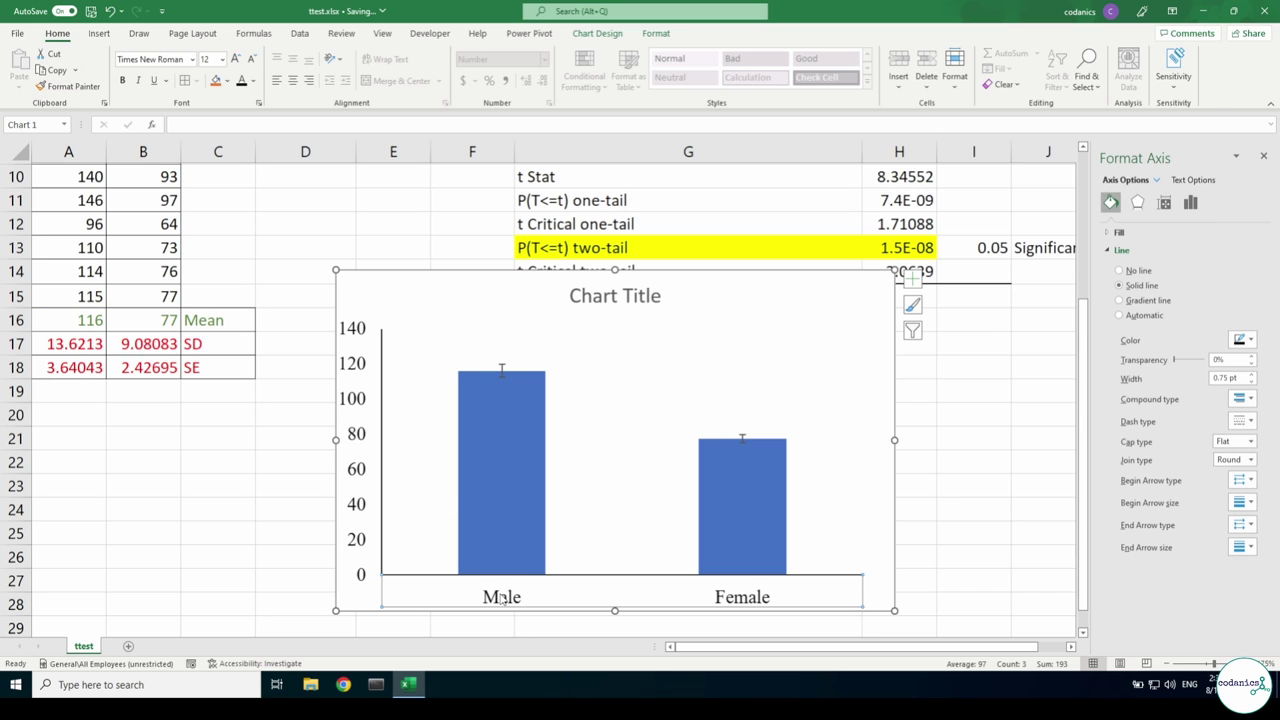
pyautogui.click(502, 367)
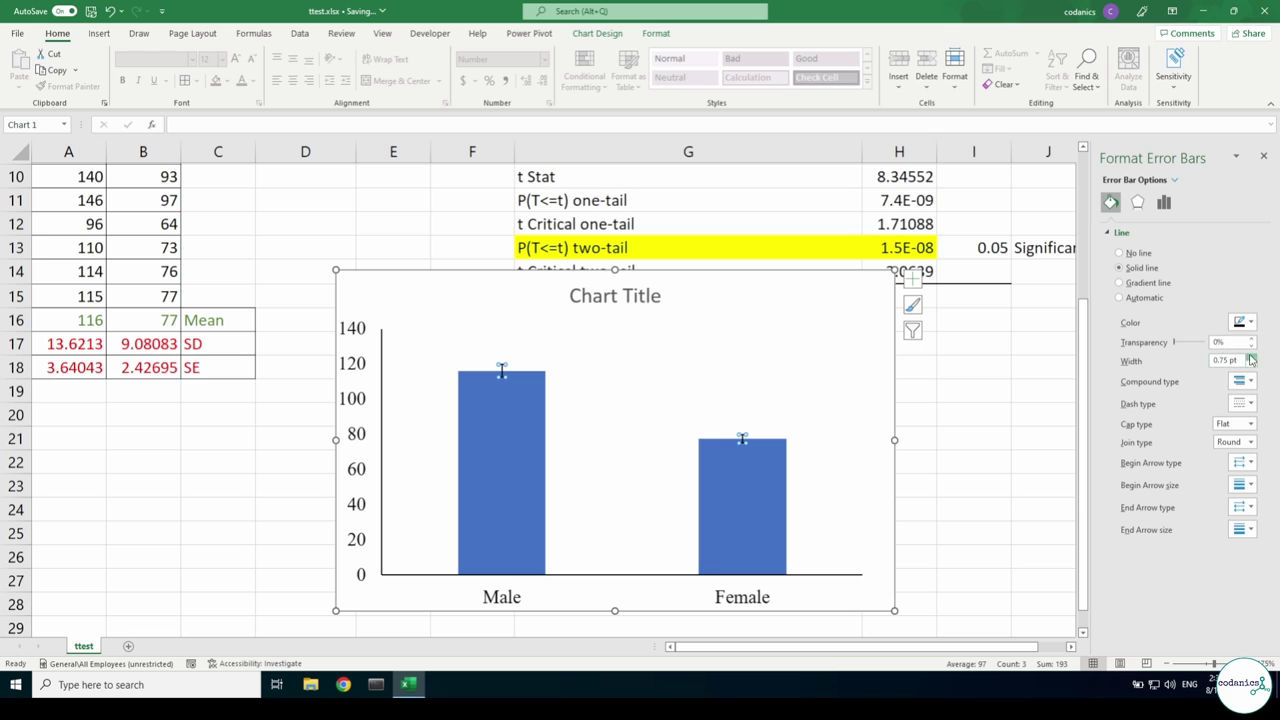
# - Give the Male and Female bars solid dark outlines
pyautogui.click(479, 511)
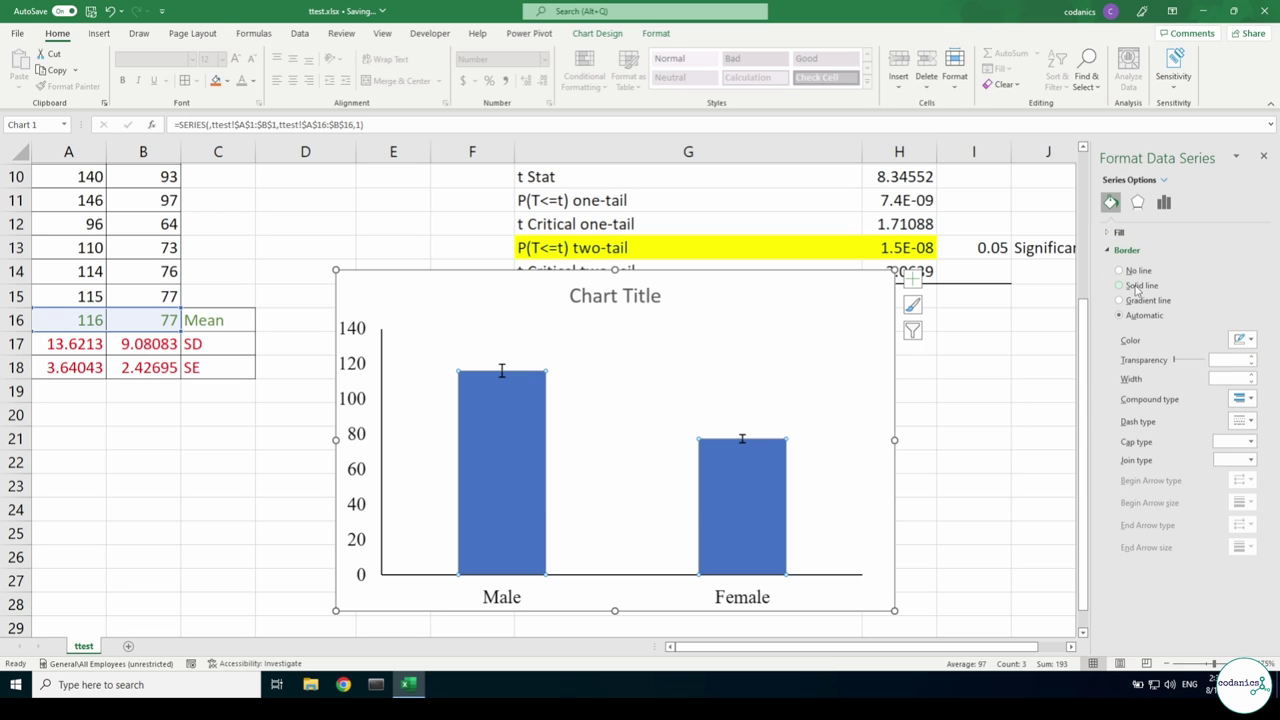
pyautogui.click(1137, 288)
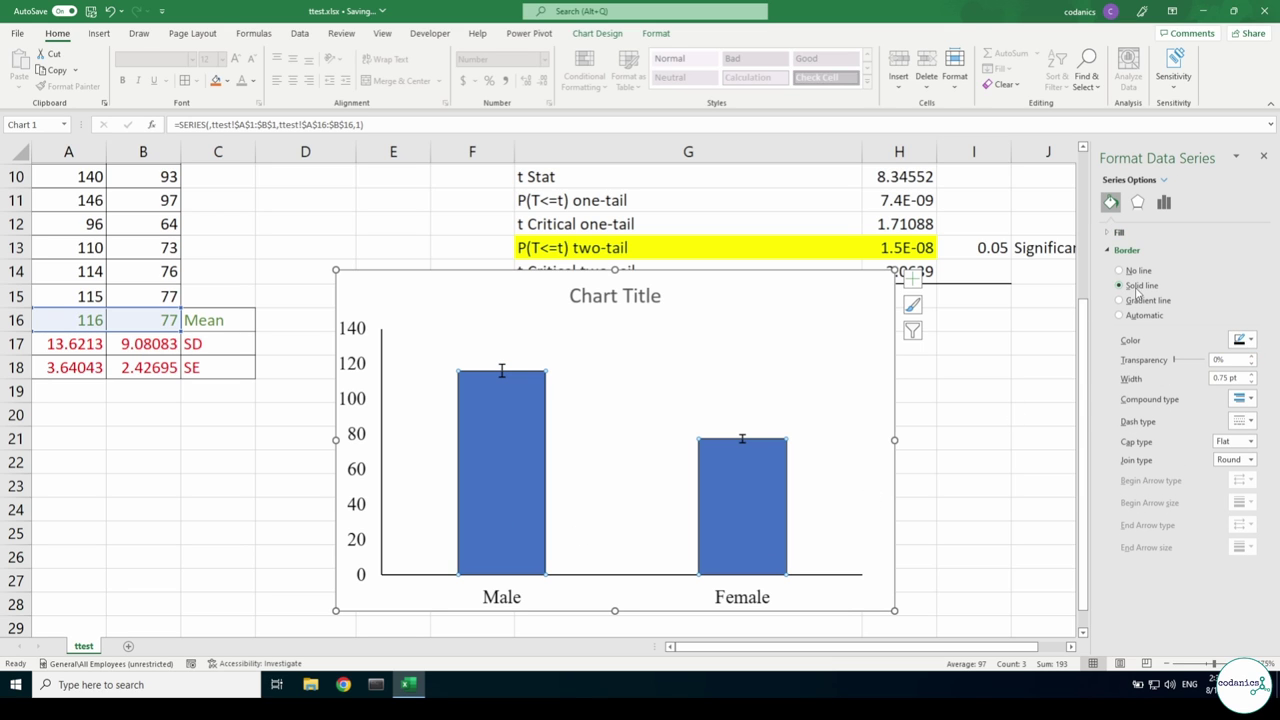
pyautogui.click(544, 436)
pyautogui.click(812, 293)
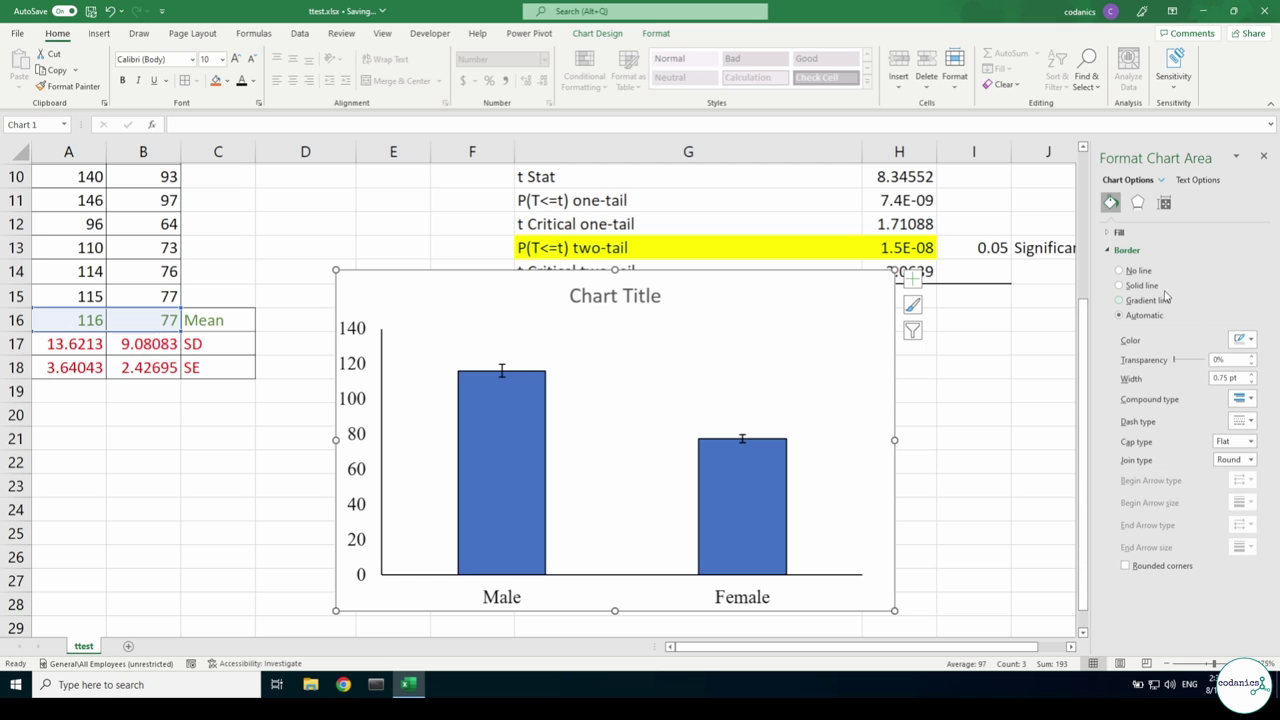
pyautogui.click(977, 414)
# - Move the chart slightly left and down beside the Mean, SD and SE rows
pyautogui.click(835, 375)
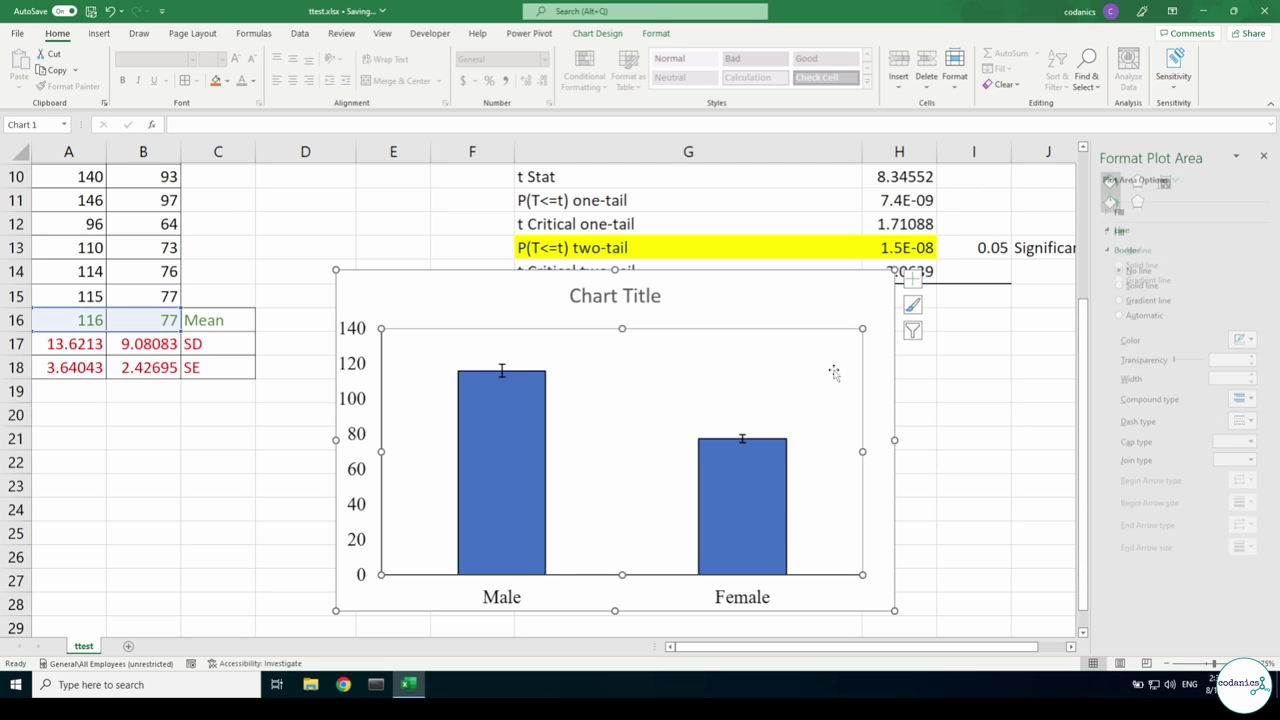
pyautogui.scroll(-1, 834, 371)
pyautogui.moveTo(540, 262); pyautogui.dragTo(485, 323)
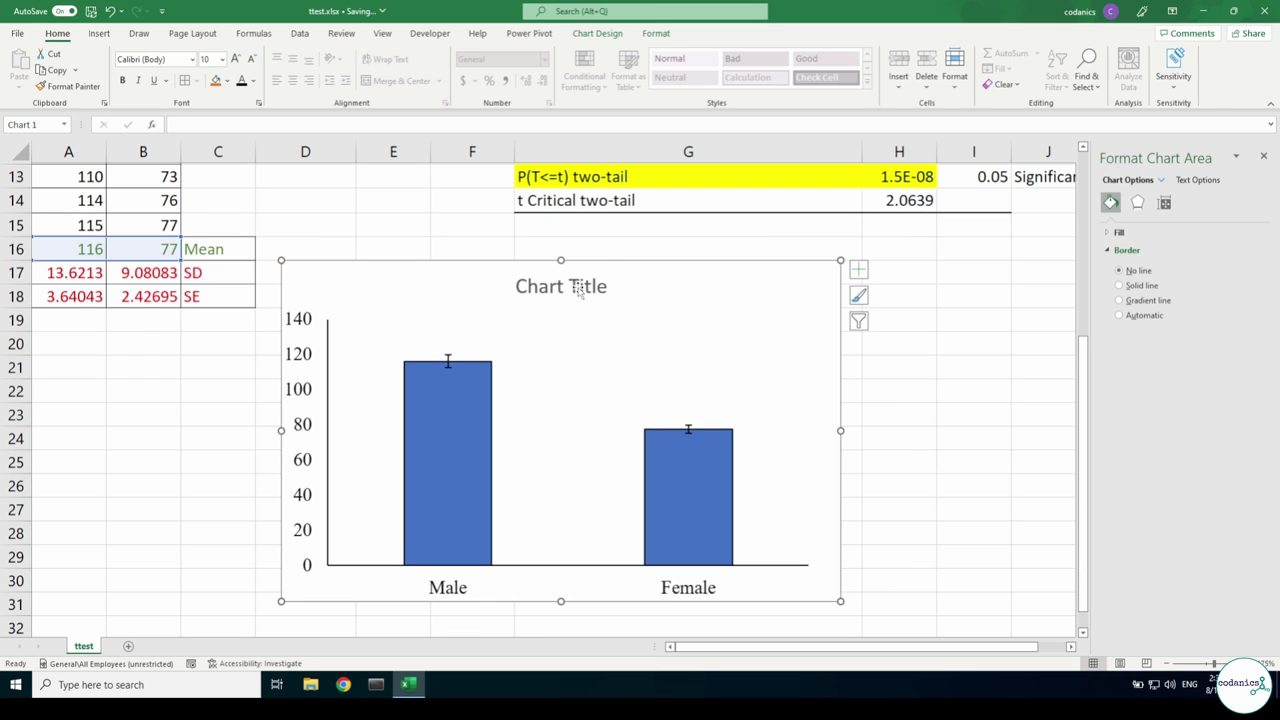
# - Delete the chart title and set the vertical axis major tick marks to Outside
pyautogui.click(588, 274)
pyautogui.press('Delete')
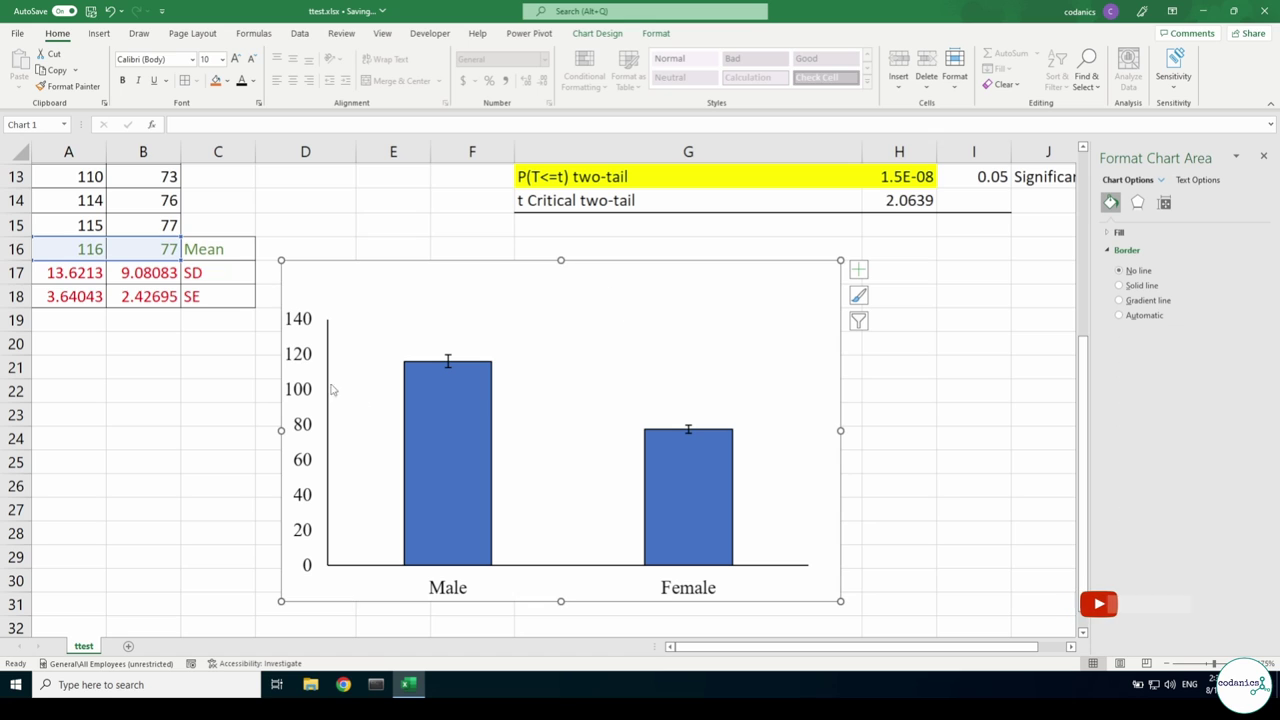
pyautogui.click(328, 375)
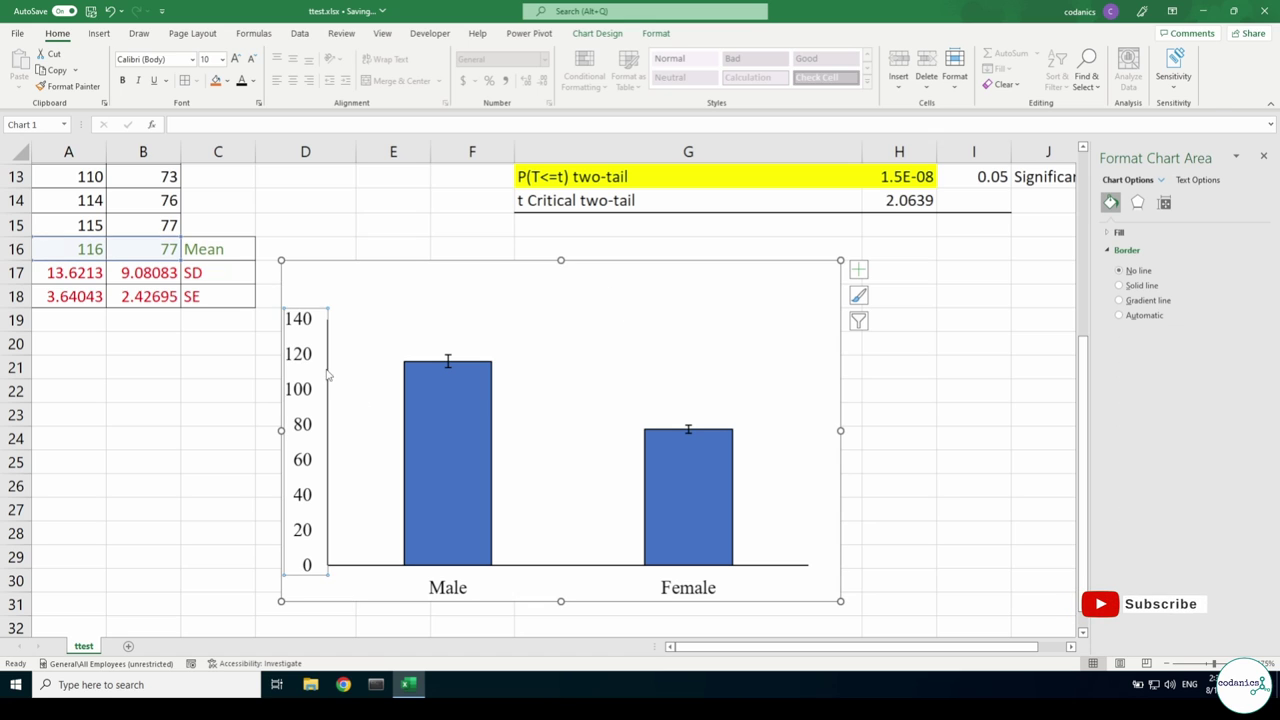
pyautogui.click(1164, 202)
pyautogui.click(1191, 203)
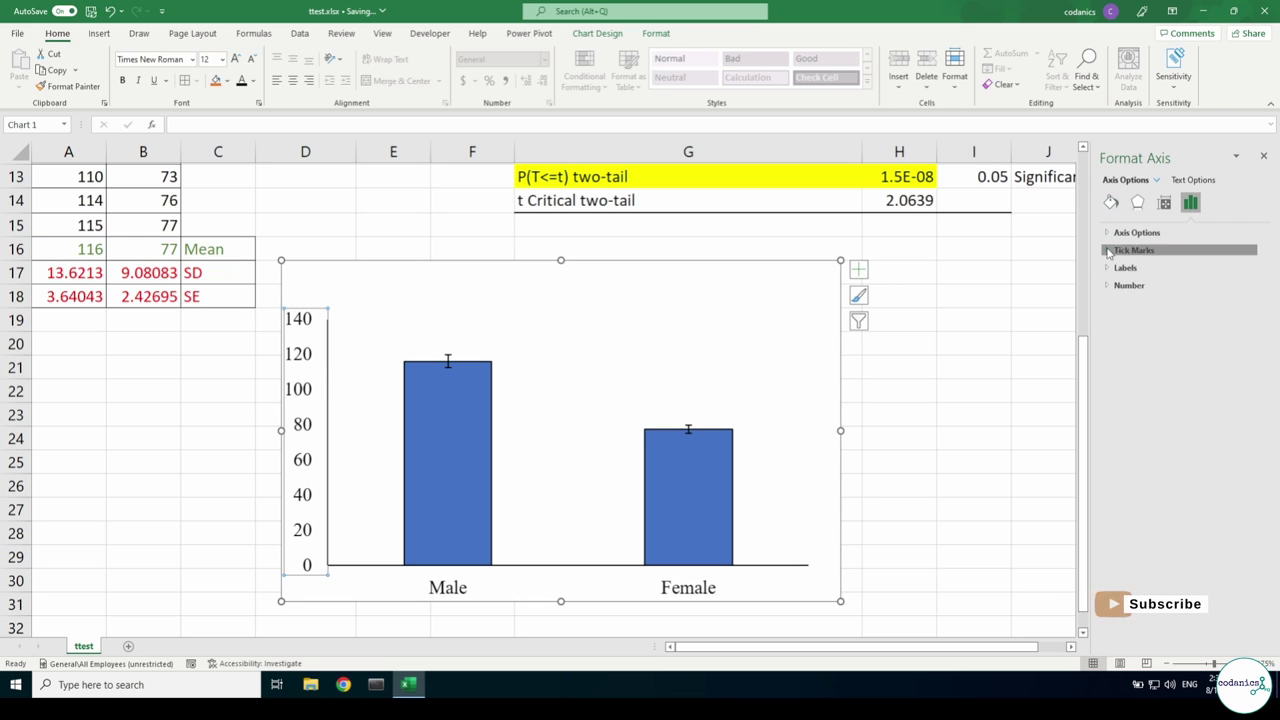
pyautogui.click(1126, 251)
pyautogui.click(1226, 268)
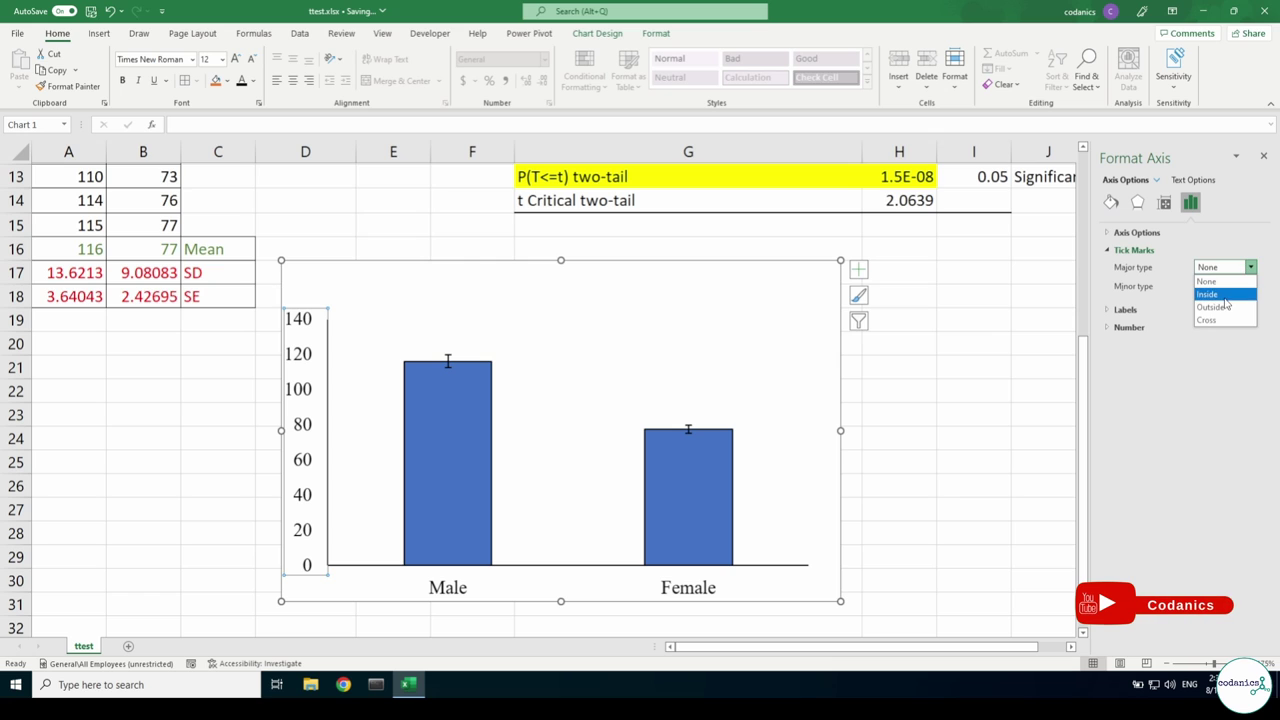
pyautogui.click(1210, 308)
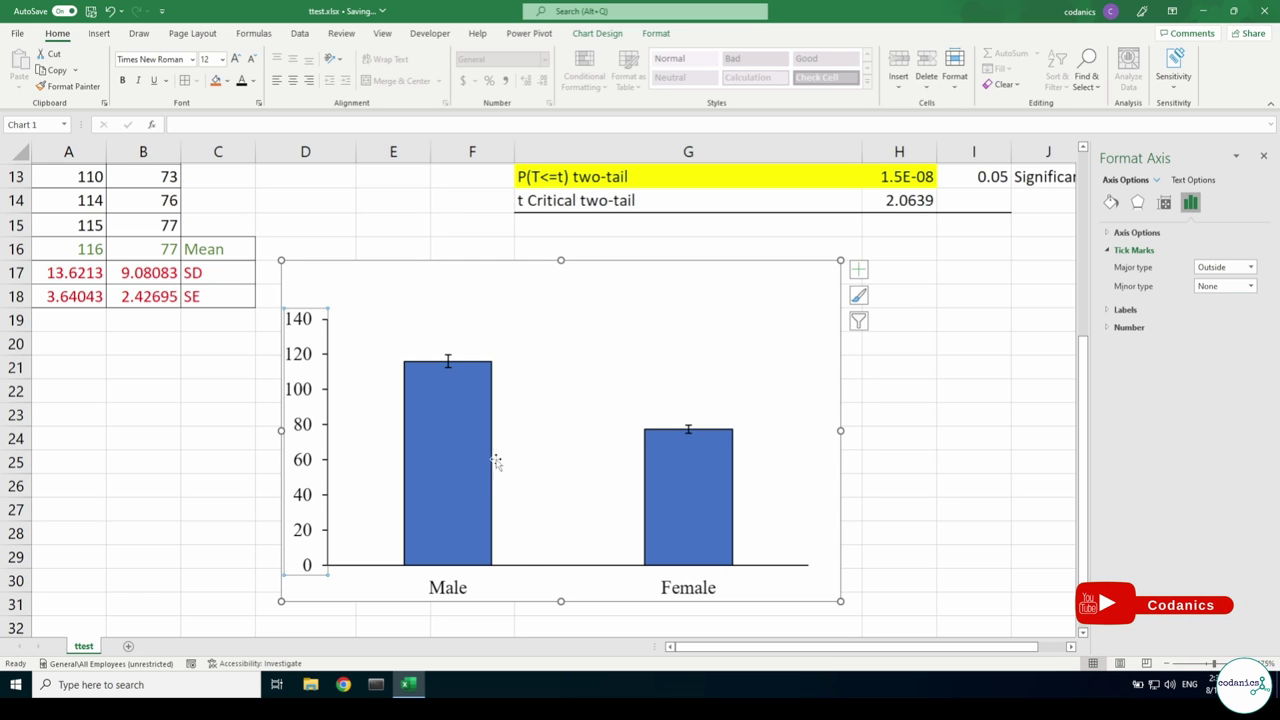
# - Set the horizontal axis major tick marks to Outside, keeping the label interval automatic
pyautogui.click(497, 580)
pyautogui.click(1250, 285)
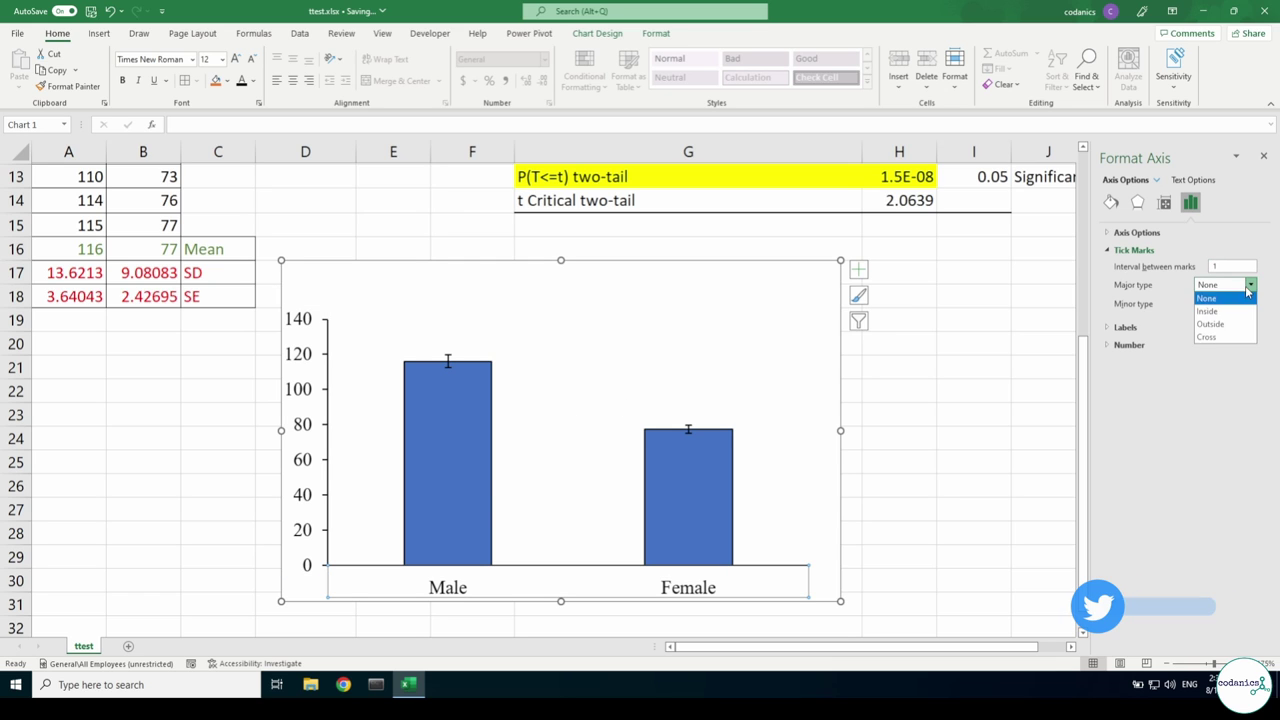
pyautogui.click(1212, 325)
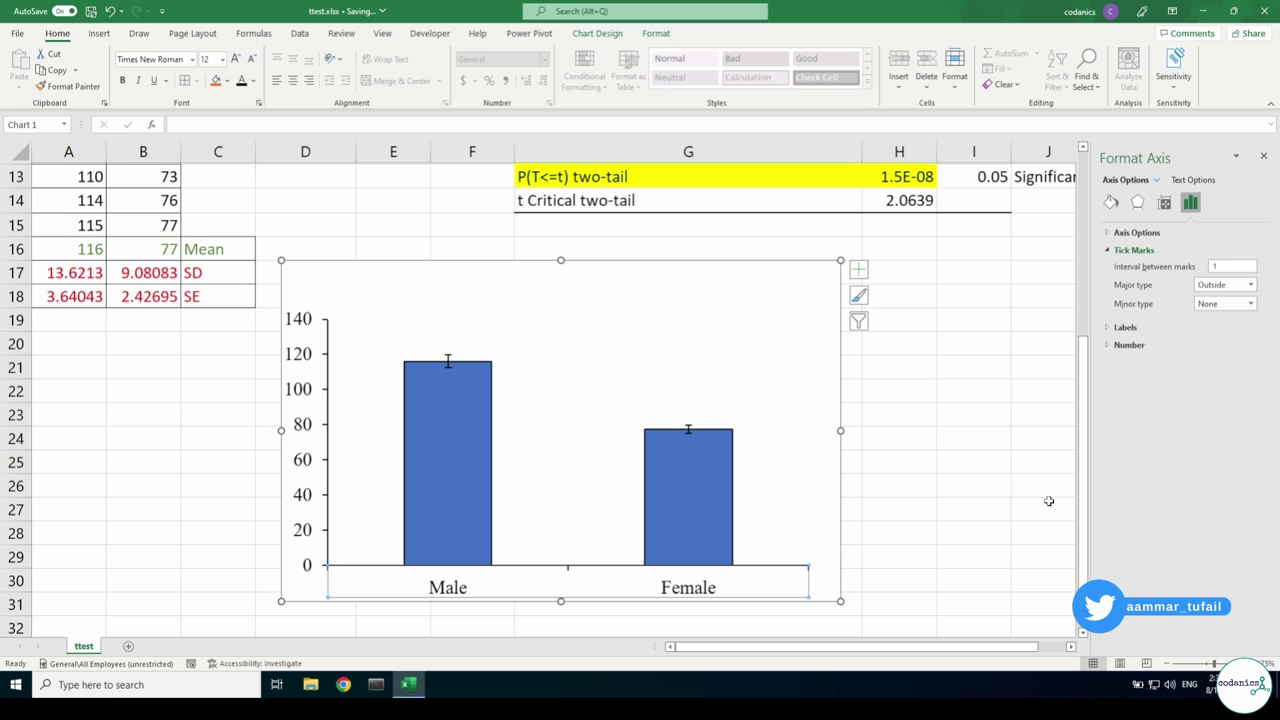
pyautogui.click(1112, 328)
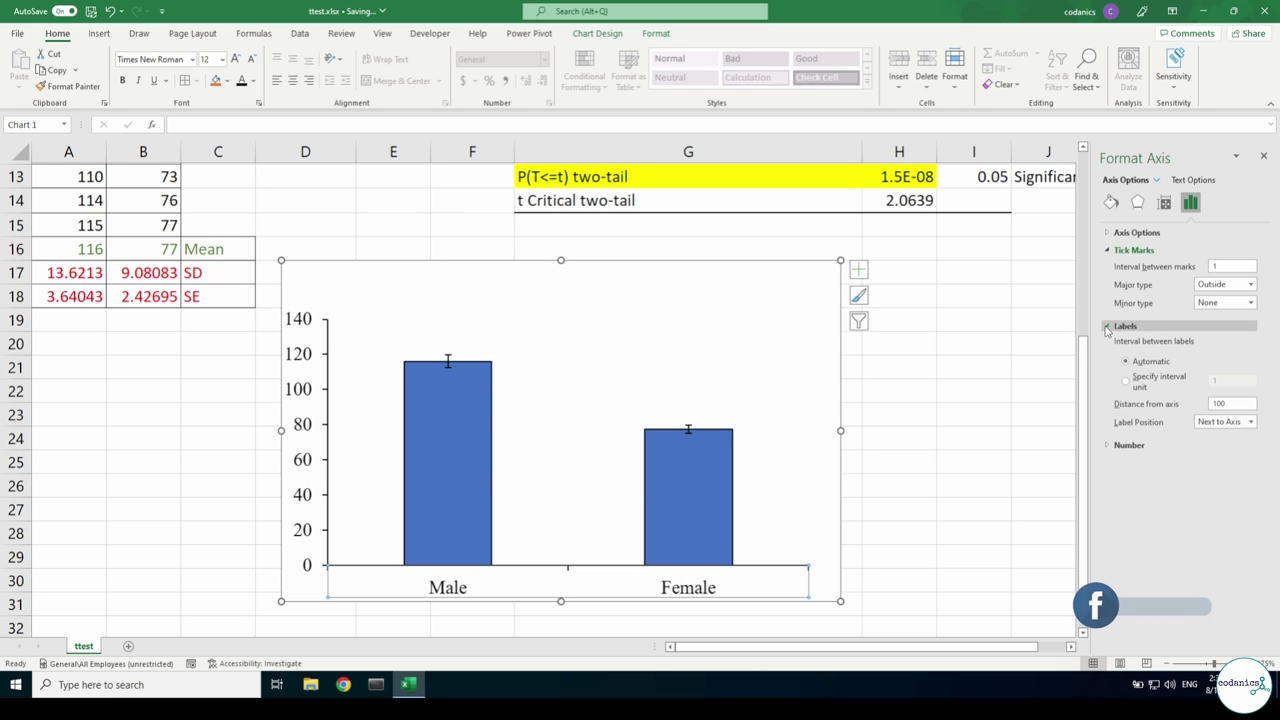
pyautogui.click(1126, 382)
pyautogui.click(1126, 362)
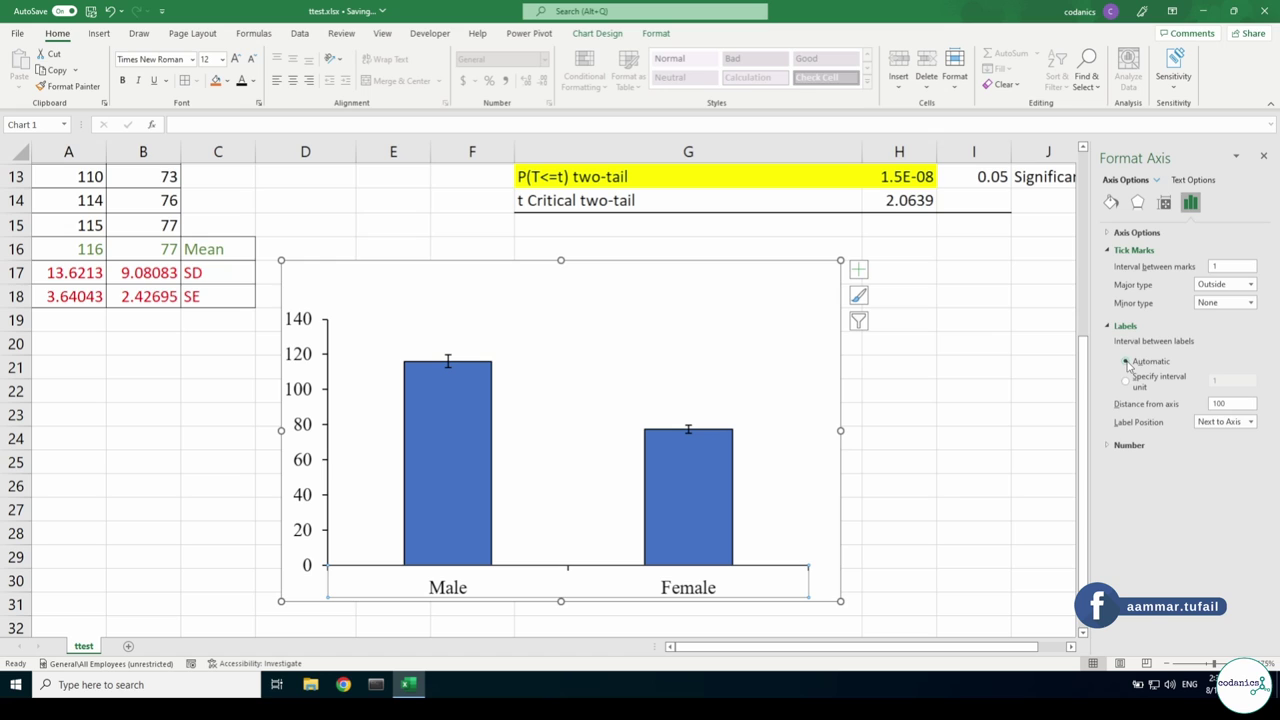
pyautogui.click(719, 293)
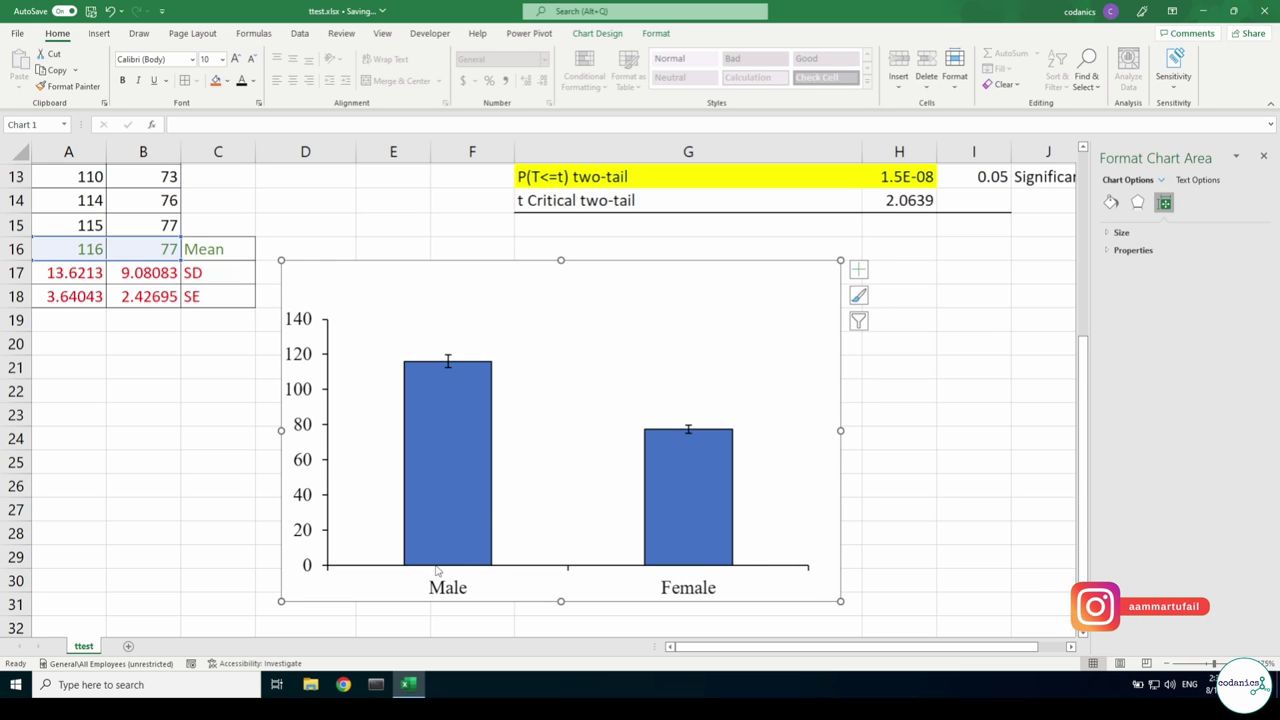
# - Turn on data labels for the bars from the Chart Elements list
pyautogui.moveTo(421, 518)
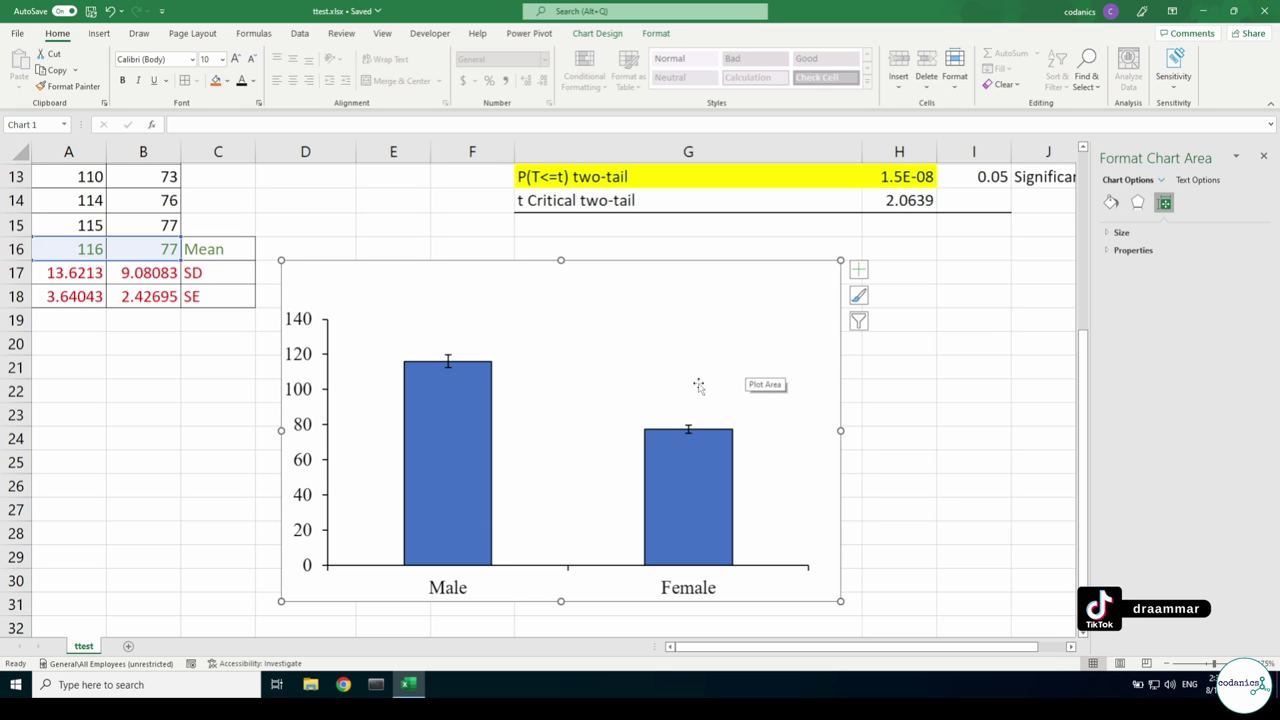
pyautogui.click(858, 269)
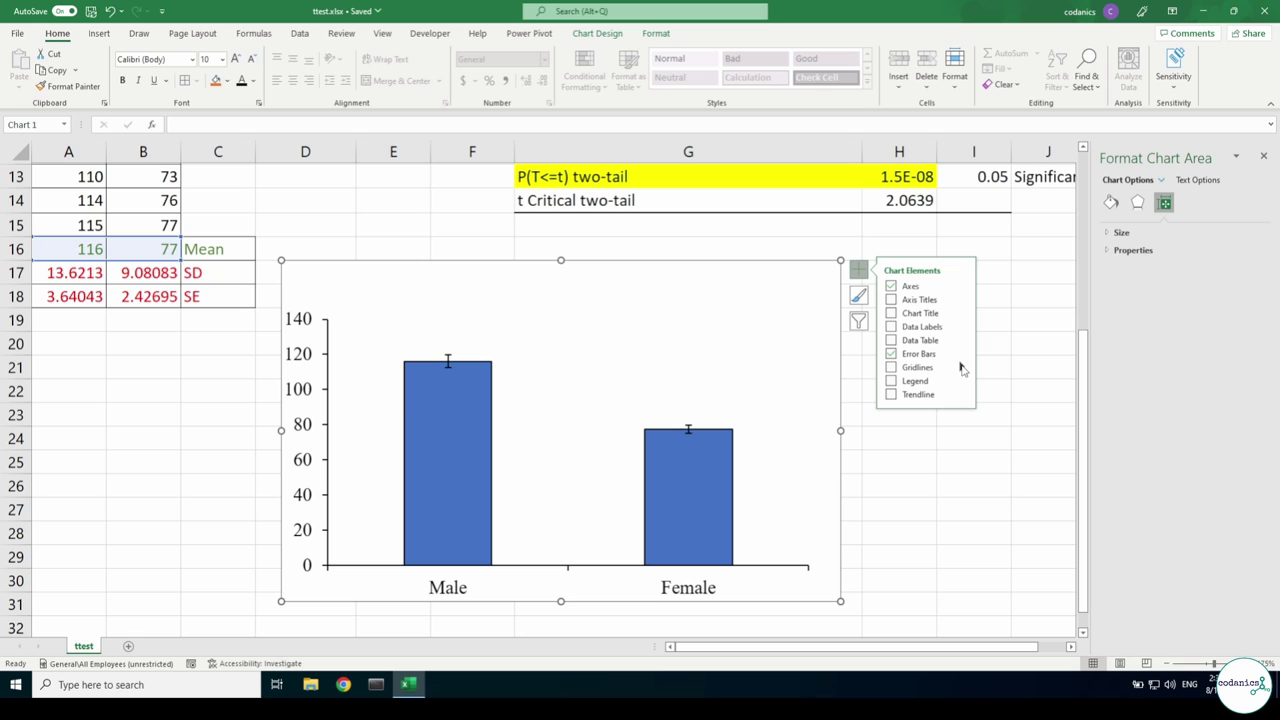
pyautogui.click(913, 328)
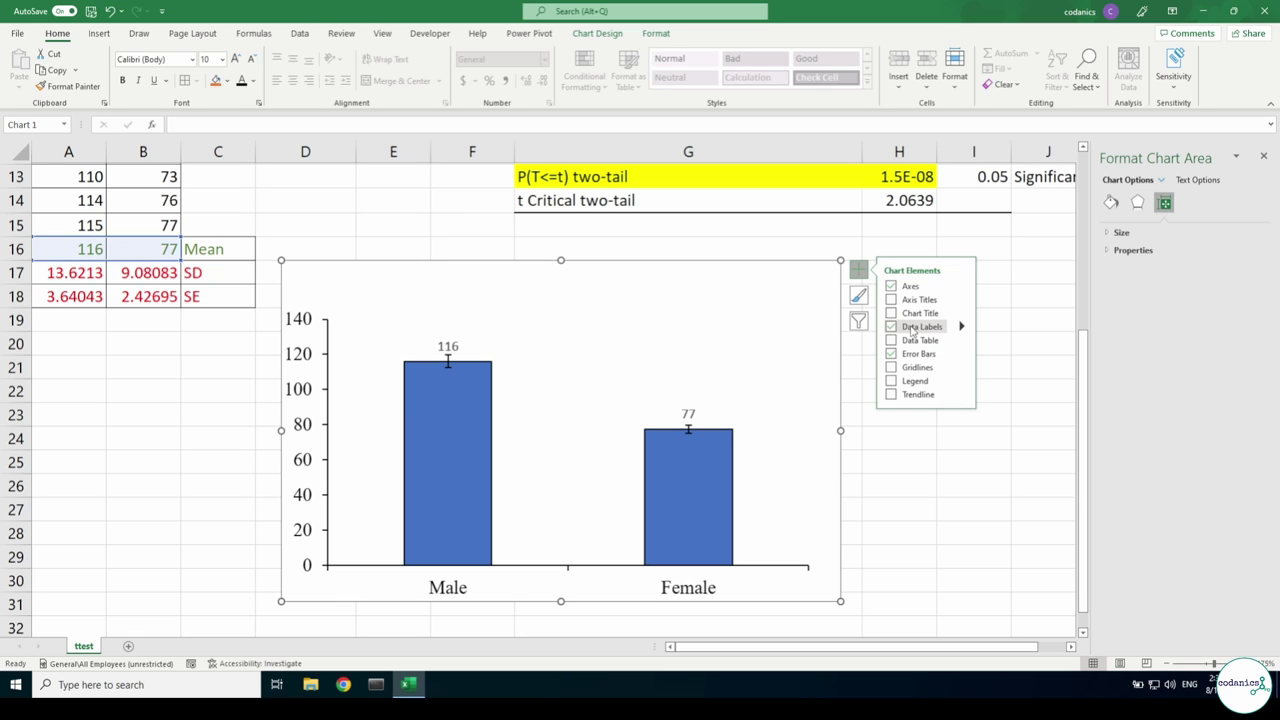
# - Delete the Female bar's 77 label and select the Male bar's 116 label for editing
pyautogui.click(695, 413)
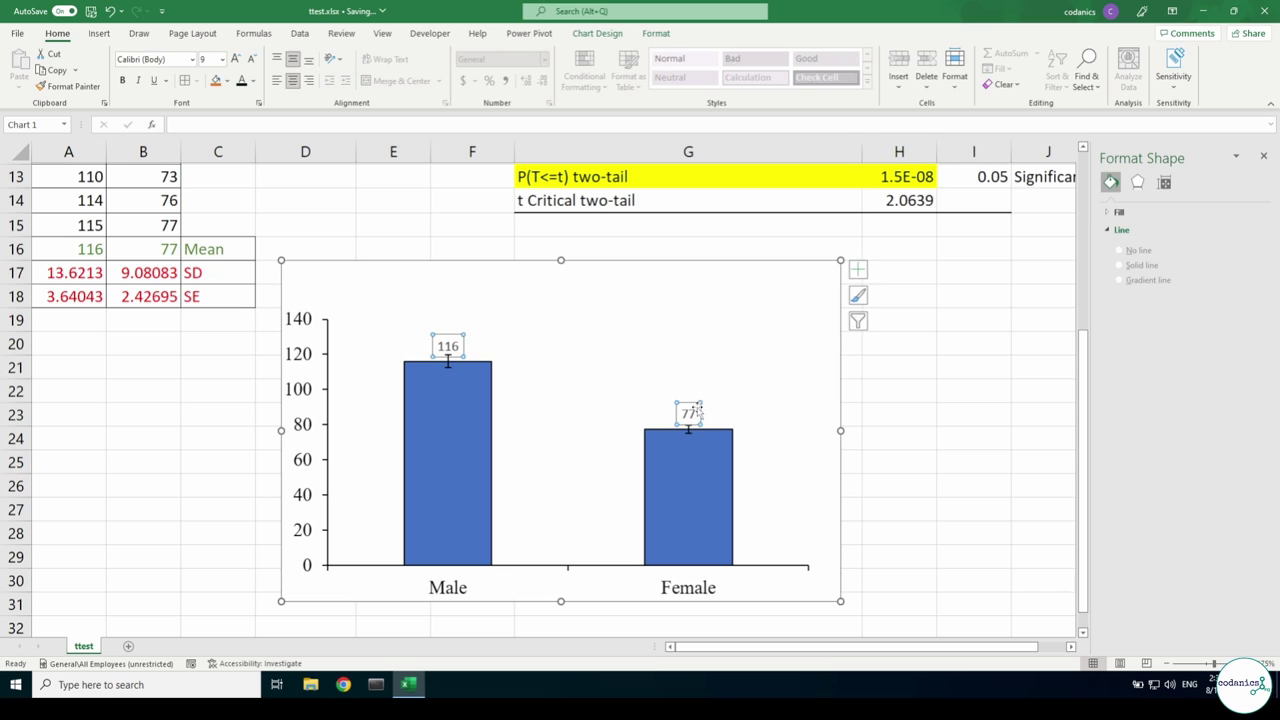
pyautogui.click(695, 413)
pyautogui.press('Delete')
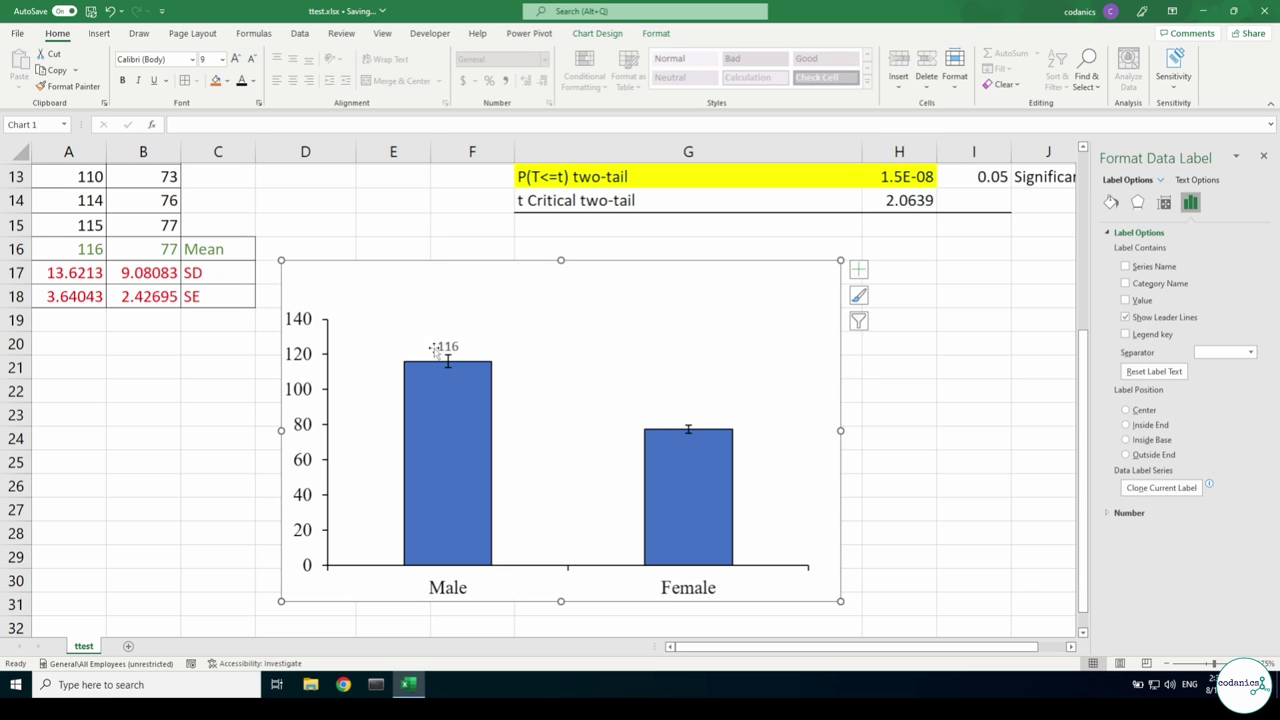
pyautogui.click(440, 347)
pyautogui.click(450, 346)
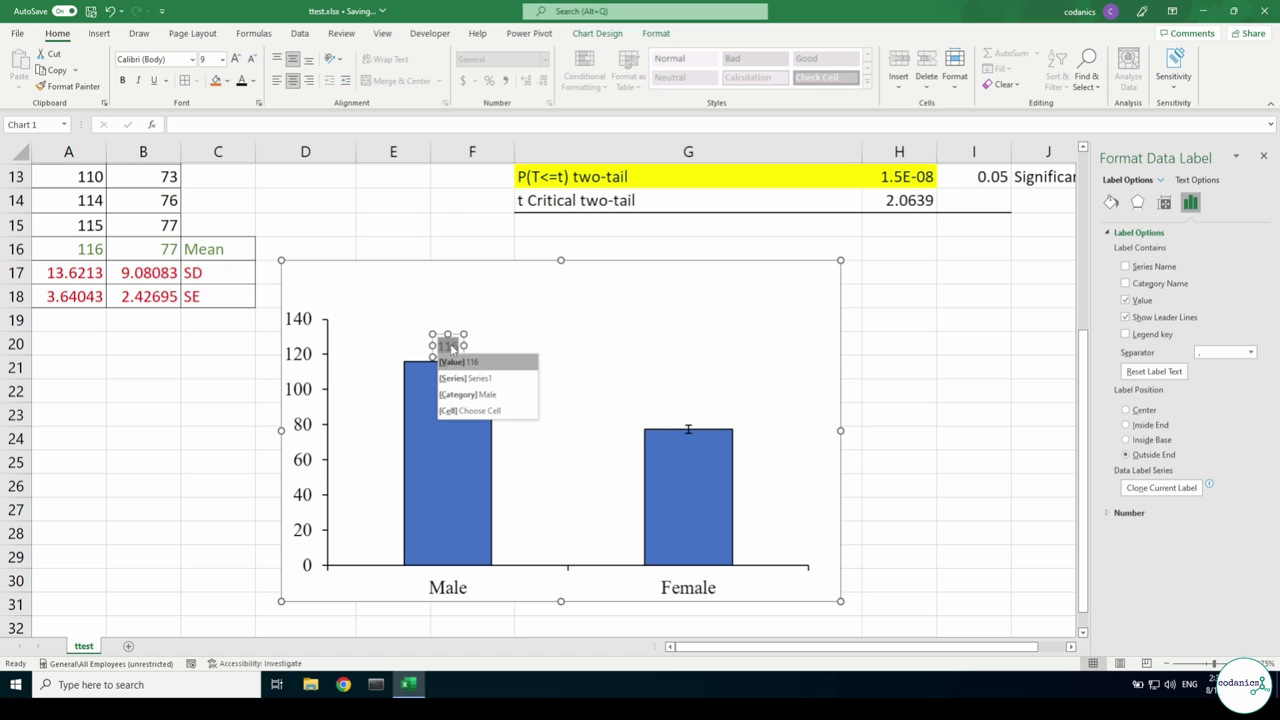
pyautogui.press('Escape')
pyautogui.press('Escape')
pyautogui.click(448, 347)
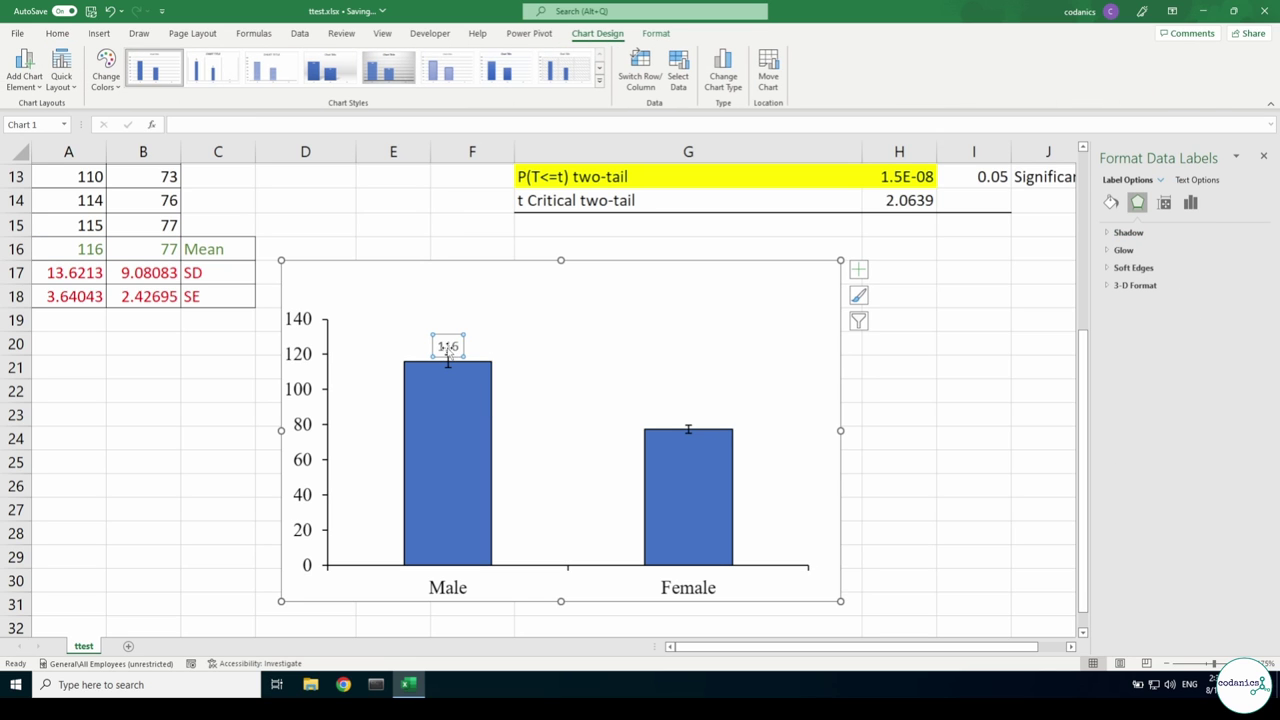
# - Replace the Male bar's 116 label text with an asterisk (*)
pyautogui.click(448, 349)
pyautogui.click(448, 346)
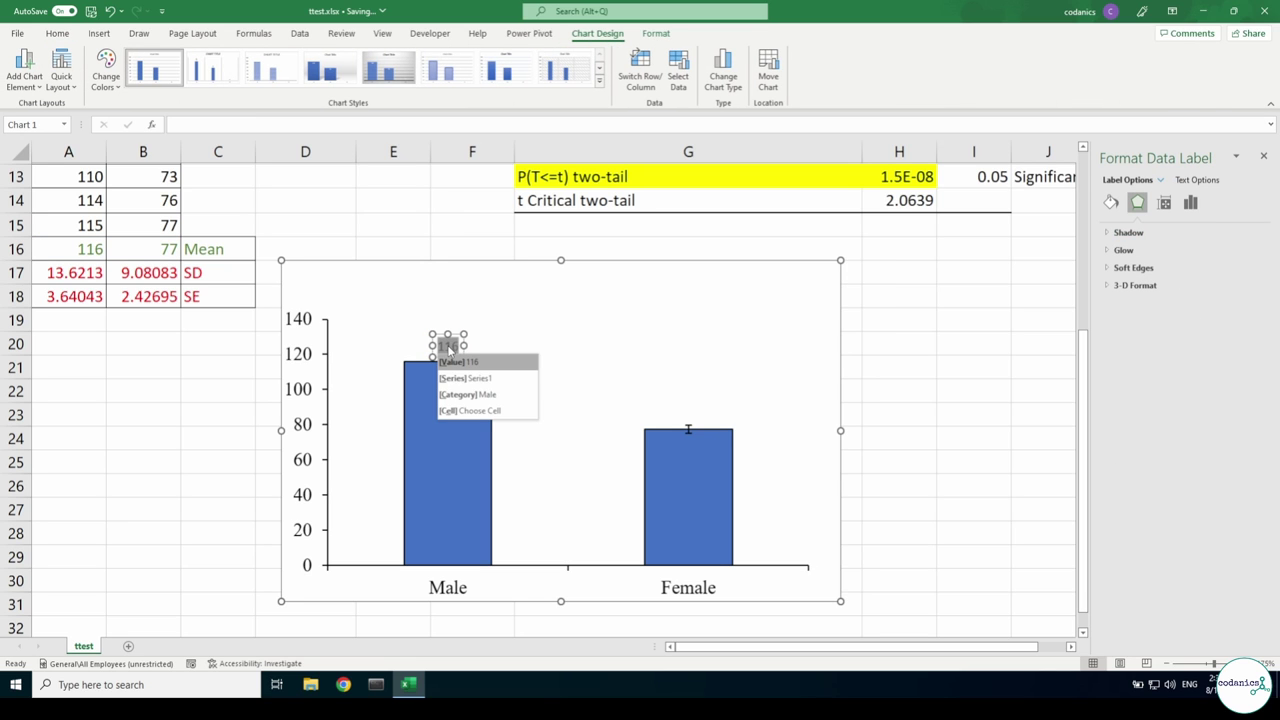
pyautogui.doubleClick(448, 347)
pyautogui.press('BackSpace')
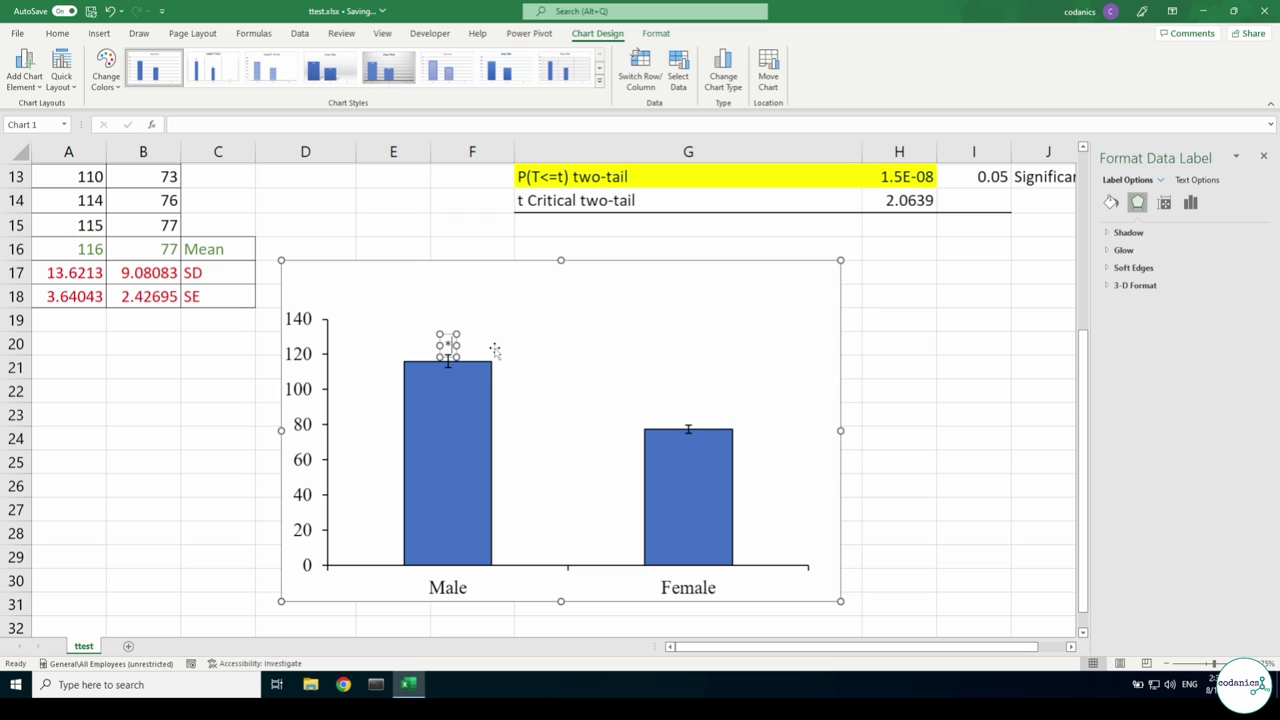
pyautogui.write('*')
pyautogui.click(502, 346)
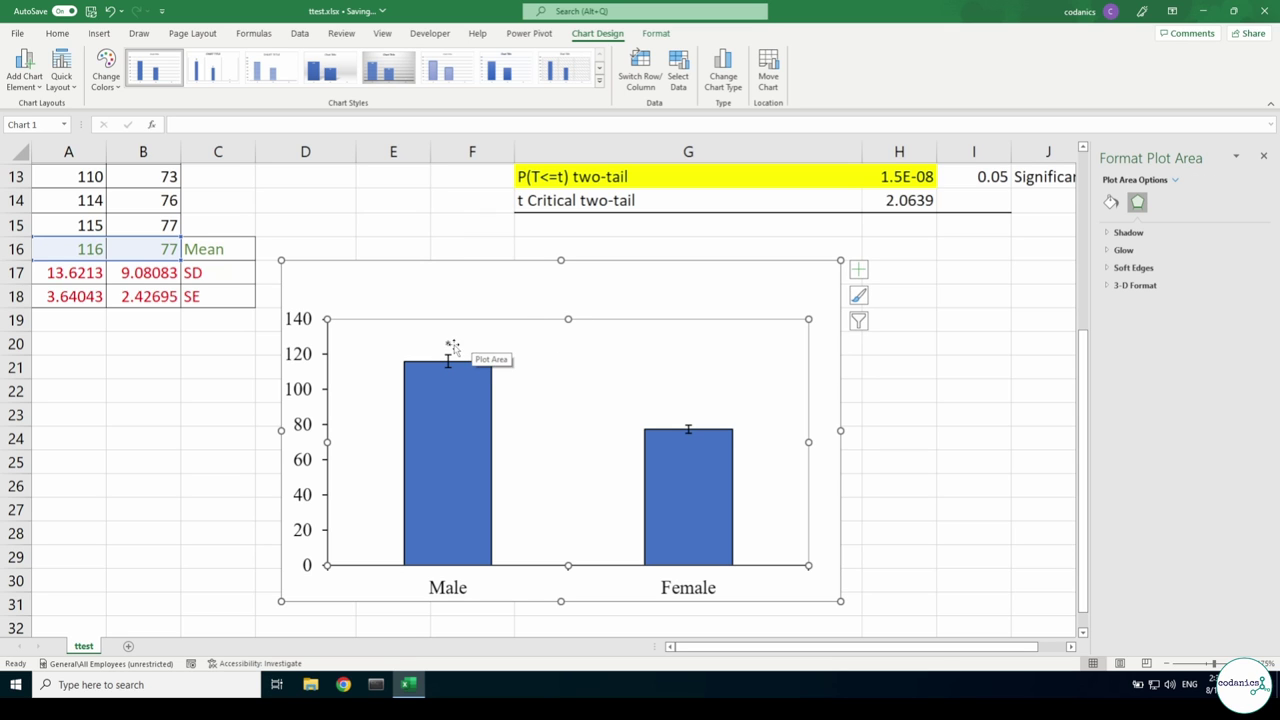
# - Copy the vertical axis font onto the asterisk label with Format Painter
pyautogui.click(449, 345)
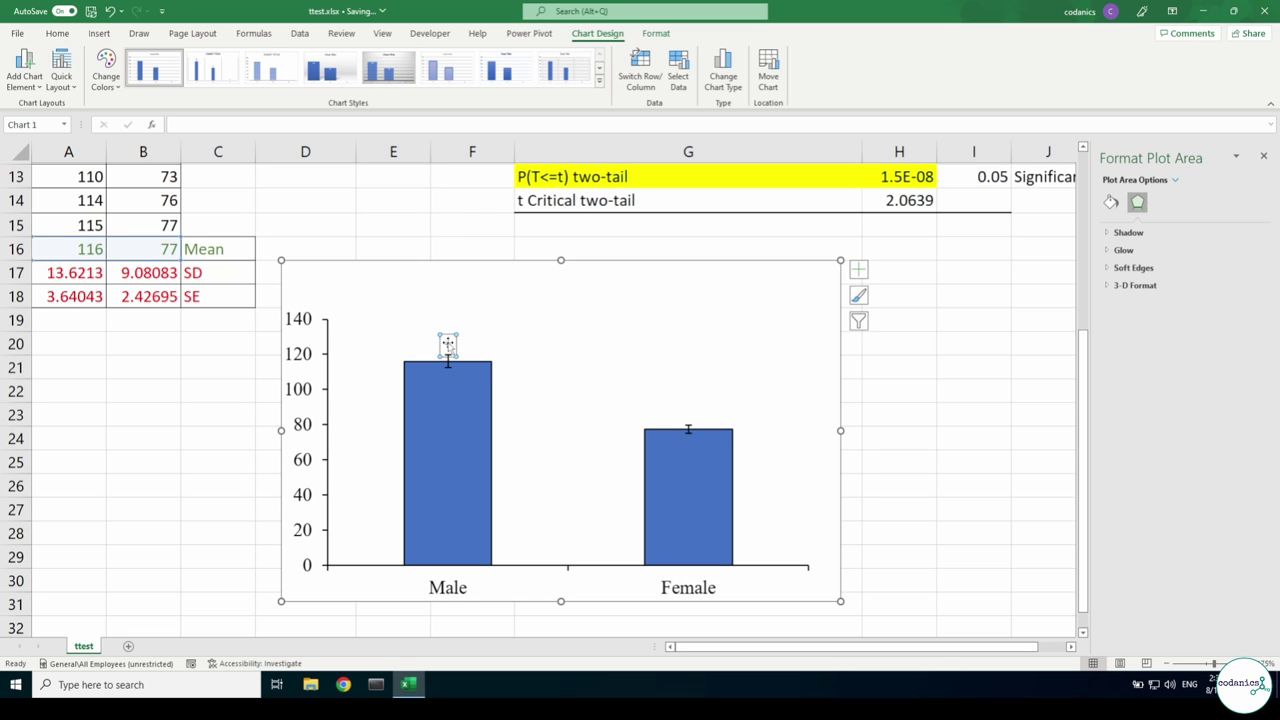
pyautogui.click(57, 34)
pyautogui.click(304, 429)
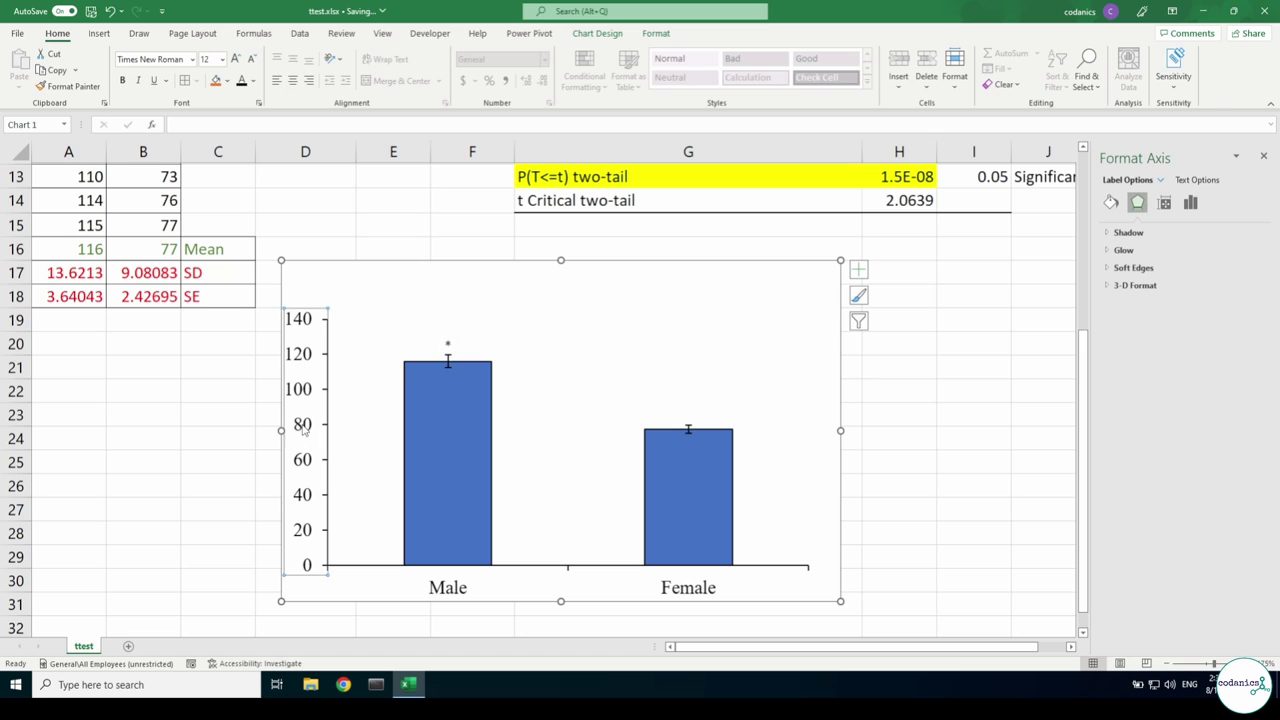
pyautogui.click(68, 86)
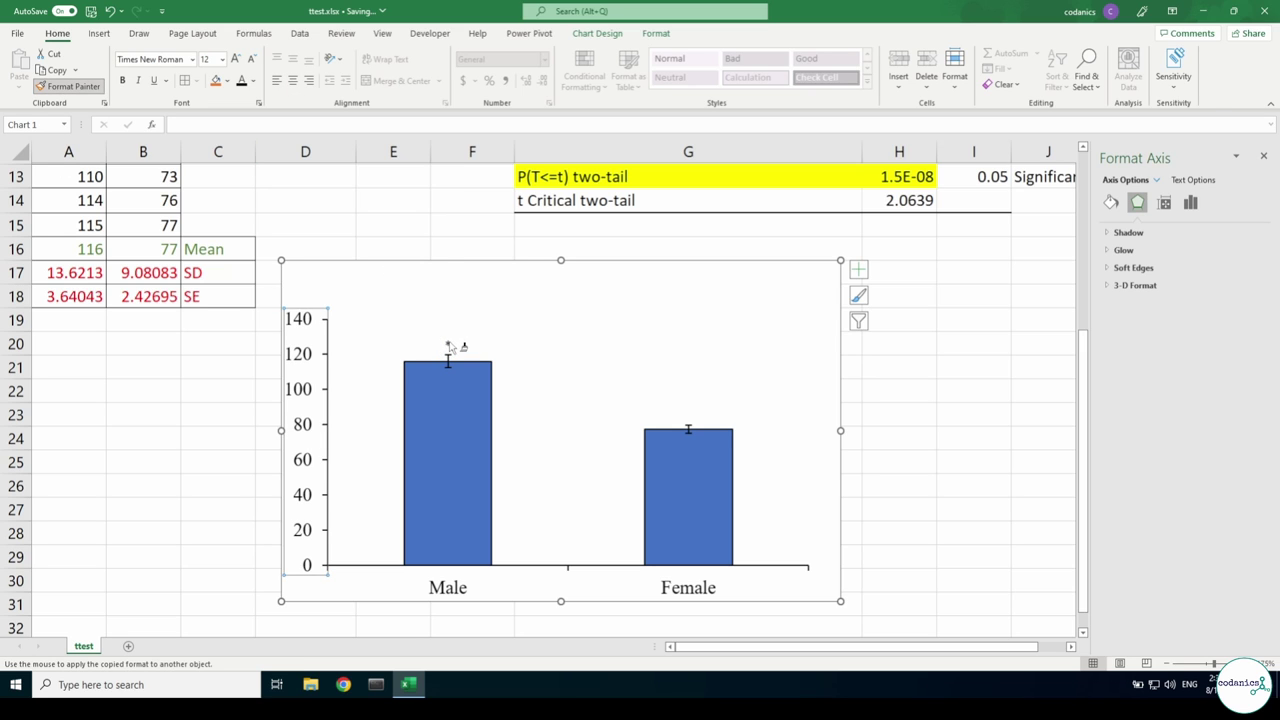
pyautogui.click(449, 346)
# - Narrow the plot area by dragging its left edge rightwards
pyautogui.click(569, 360)
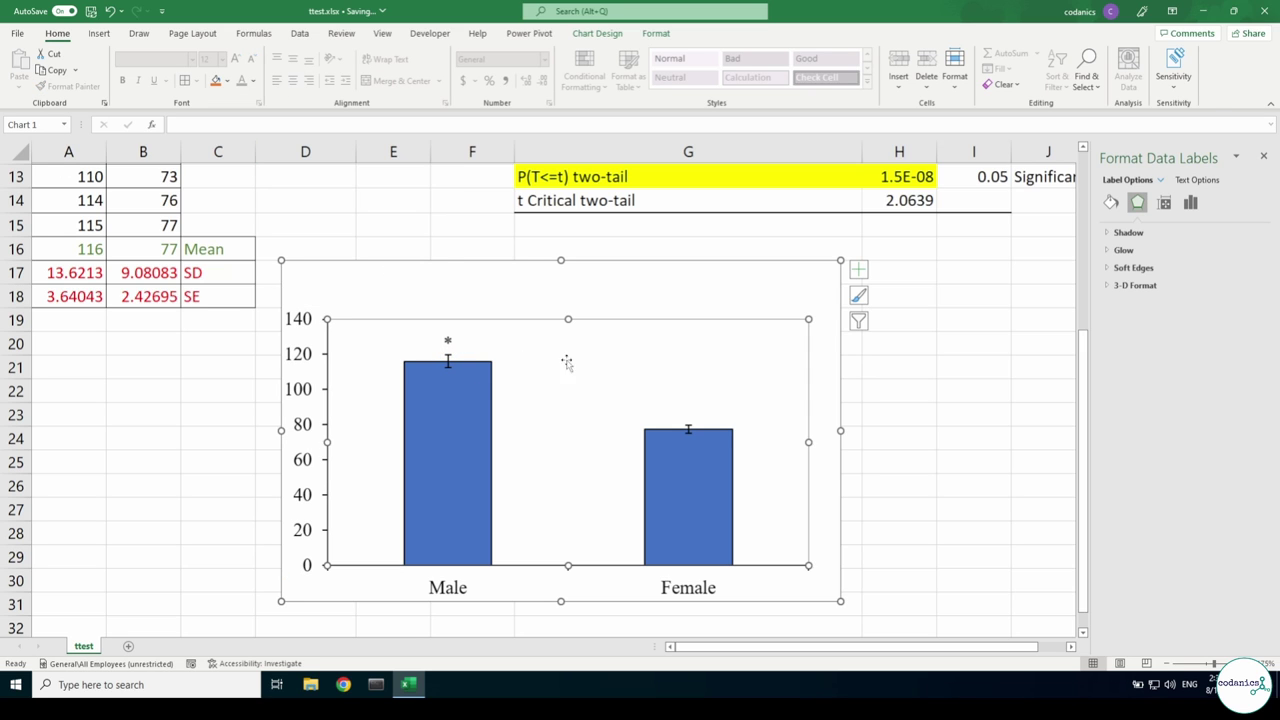
pyautogui.click(617, 281)
pyautogui.click(365, 361)
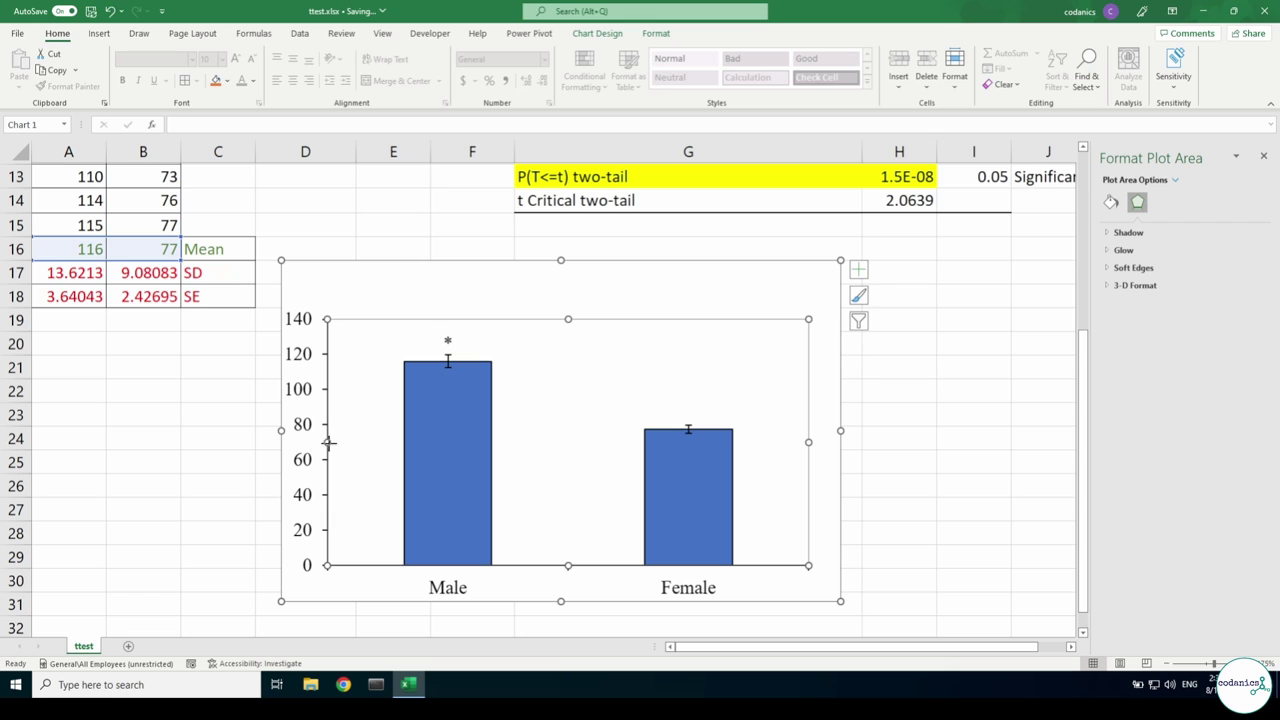
pyautogui.moveTo(328, 443); pyautogui.dragTo(369, 449)
# - Add axis titles to the chart, then delete the horizontal axis title
pyautogui.click(328, 428)
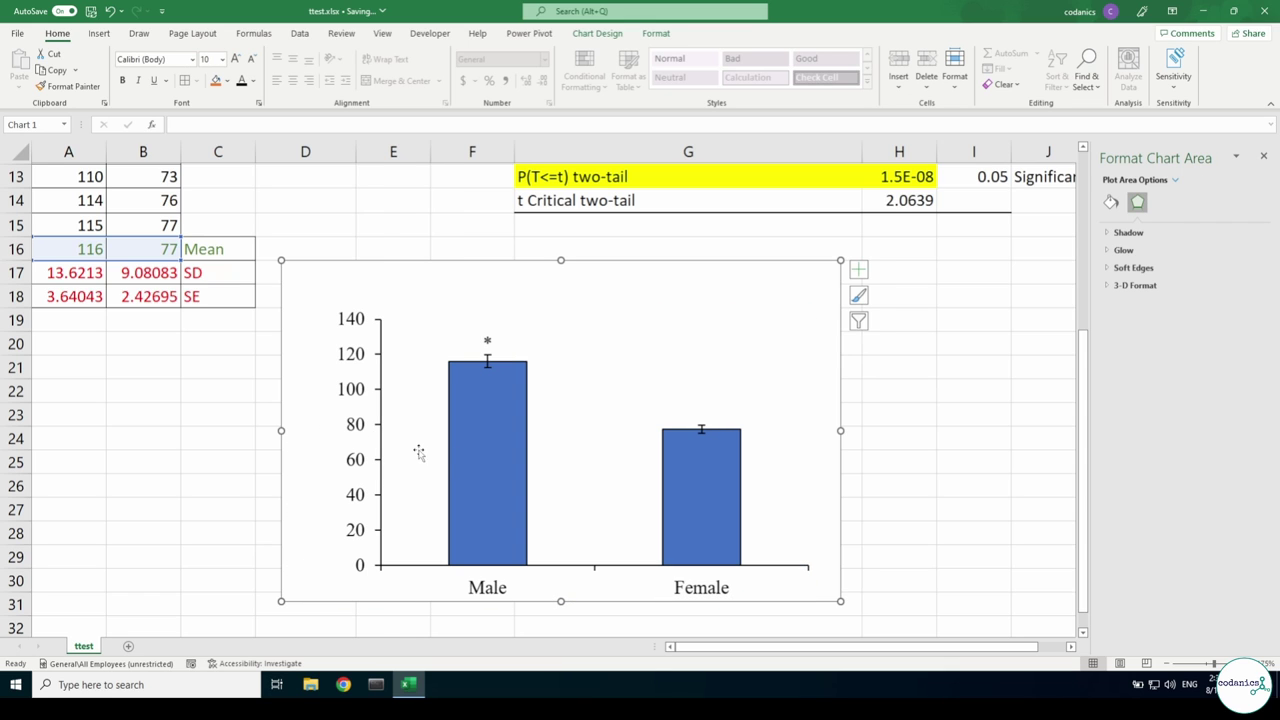
pyautogui.click(858, 272)
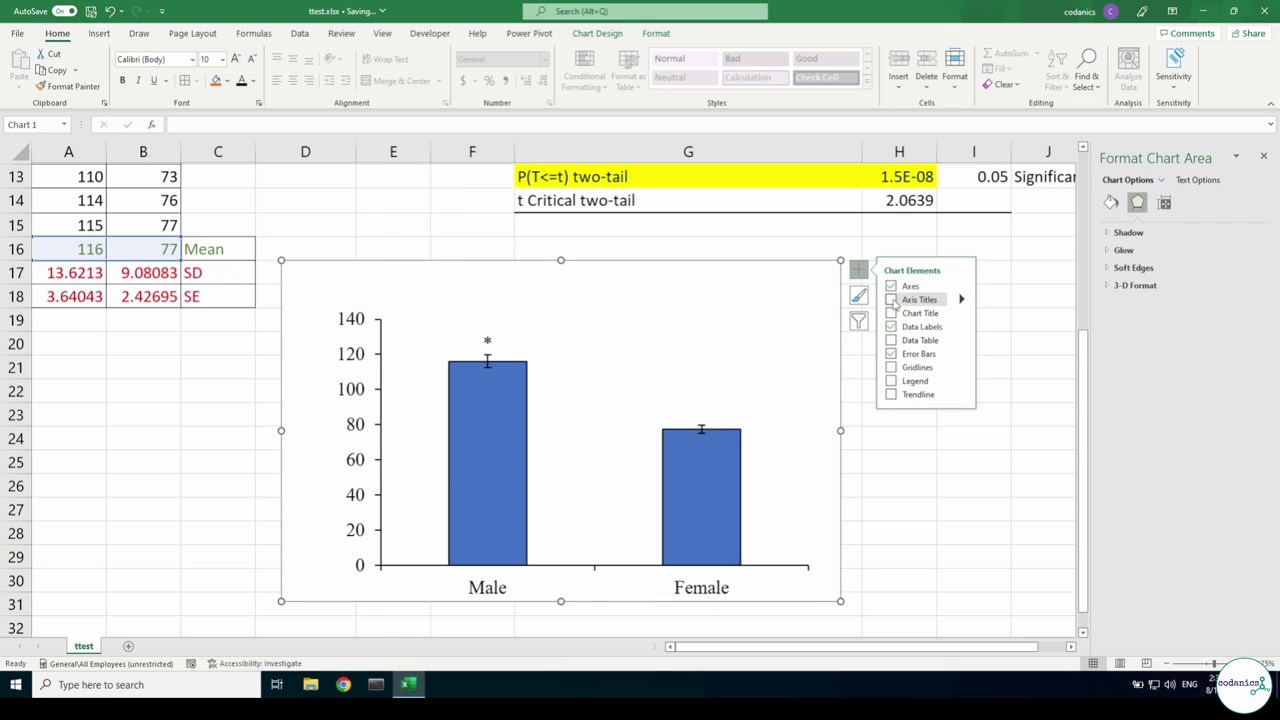
pyautogui.click(891, 299)
pyautogui.click(596, 591)
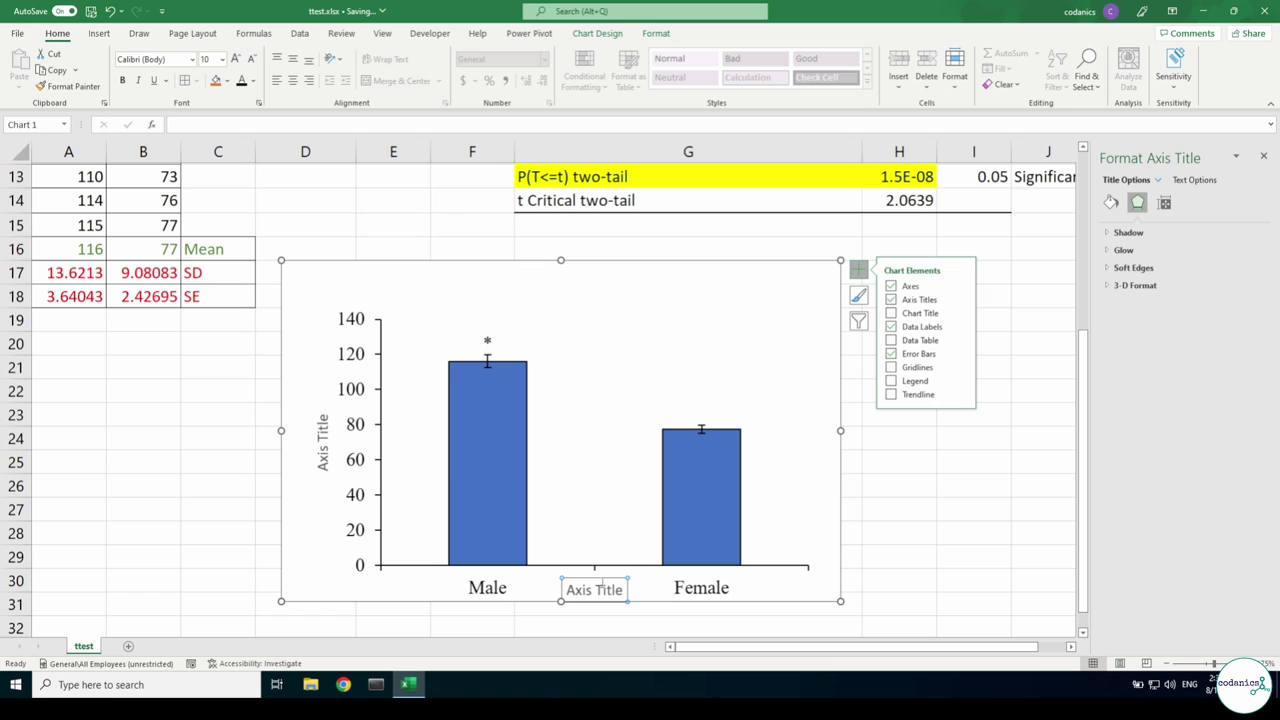
pyautogui.press('Delete')
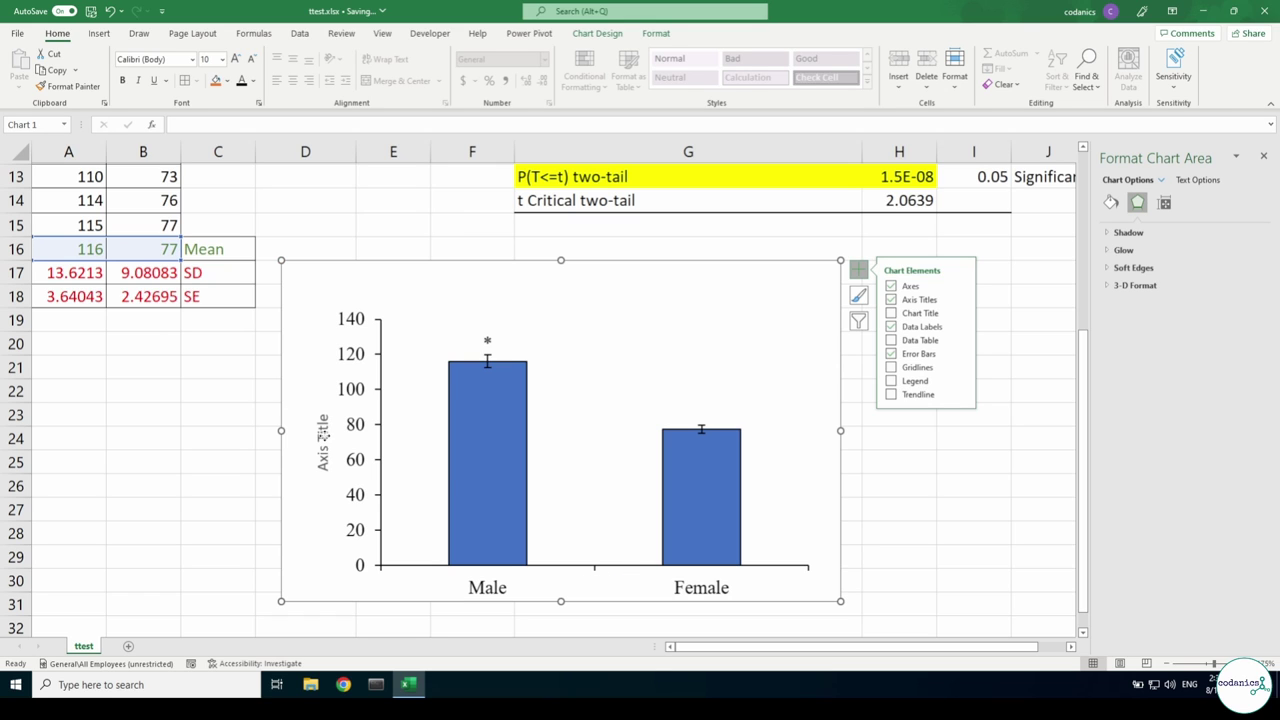
# - Retitle the vertical axis 'Marks out of 150'
pyautogui.click(322, 440)
pyautogui.tripleClick(323, 441)
pyautogui.write('Ma')
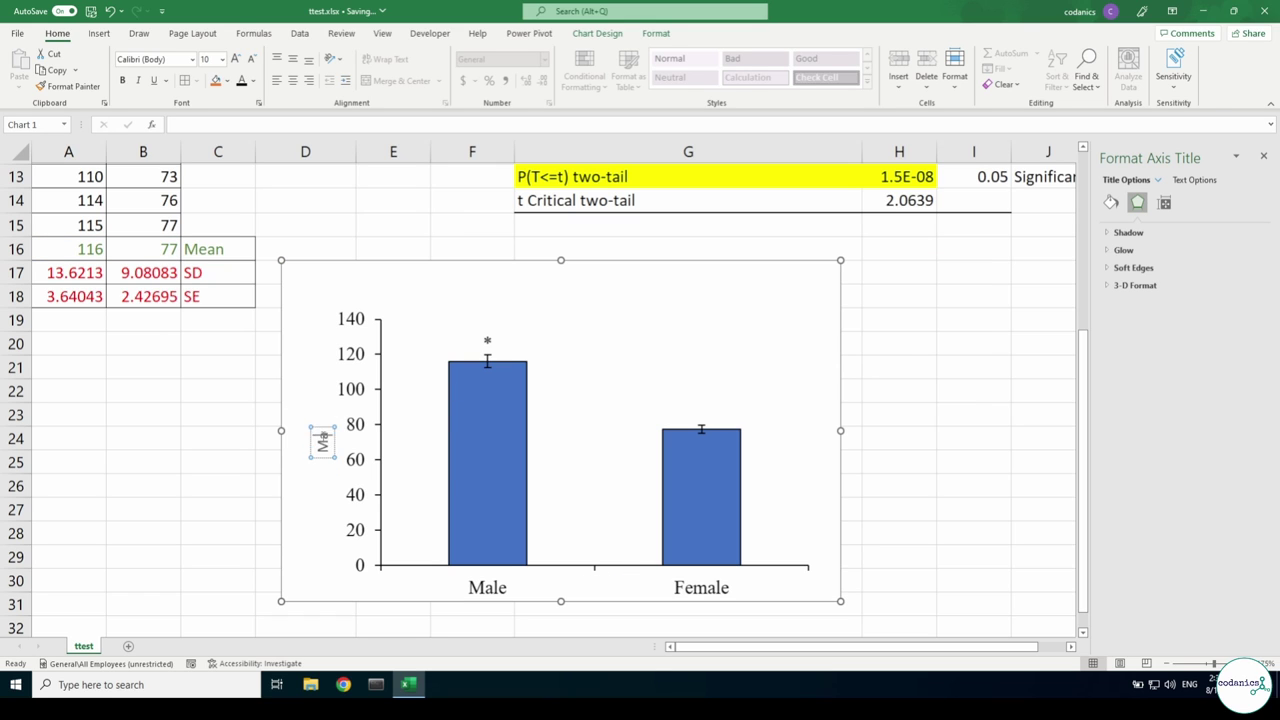
pyautogui.write('rks o')
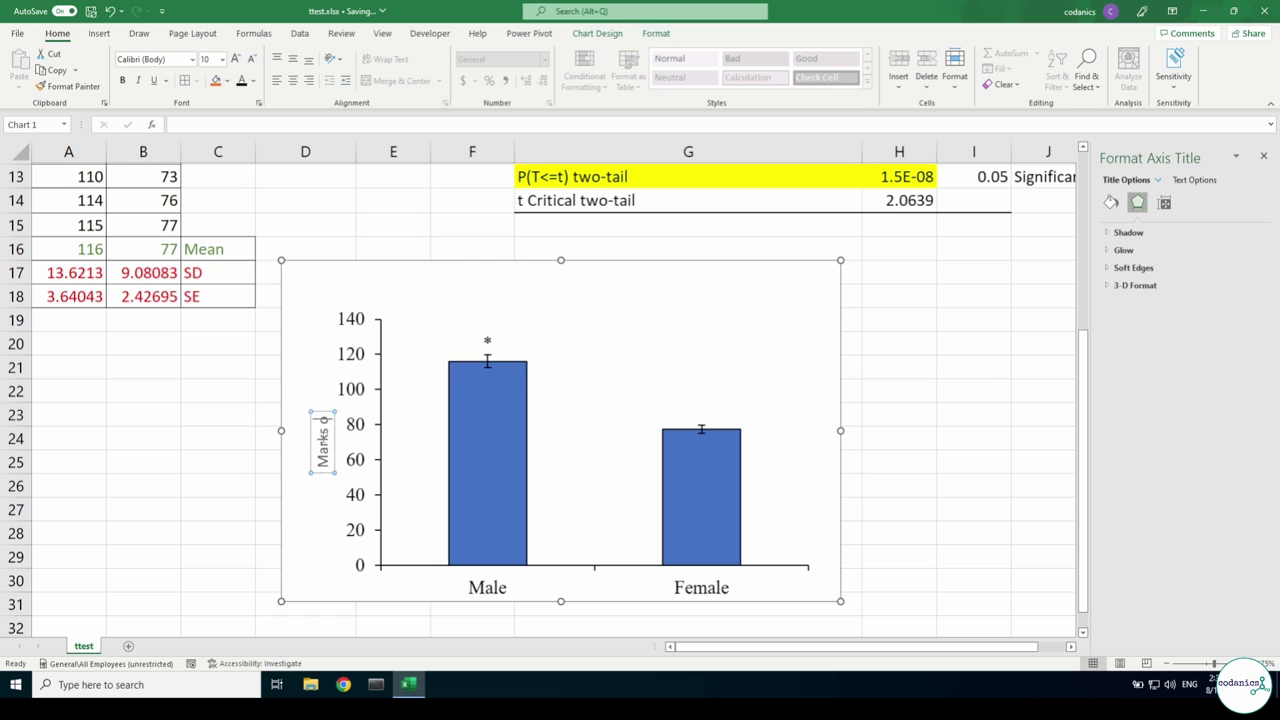
pyautogui.write('ut of 150')
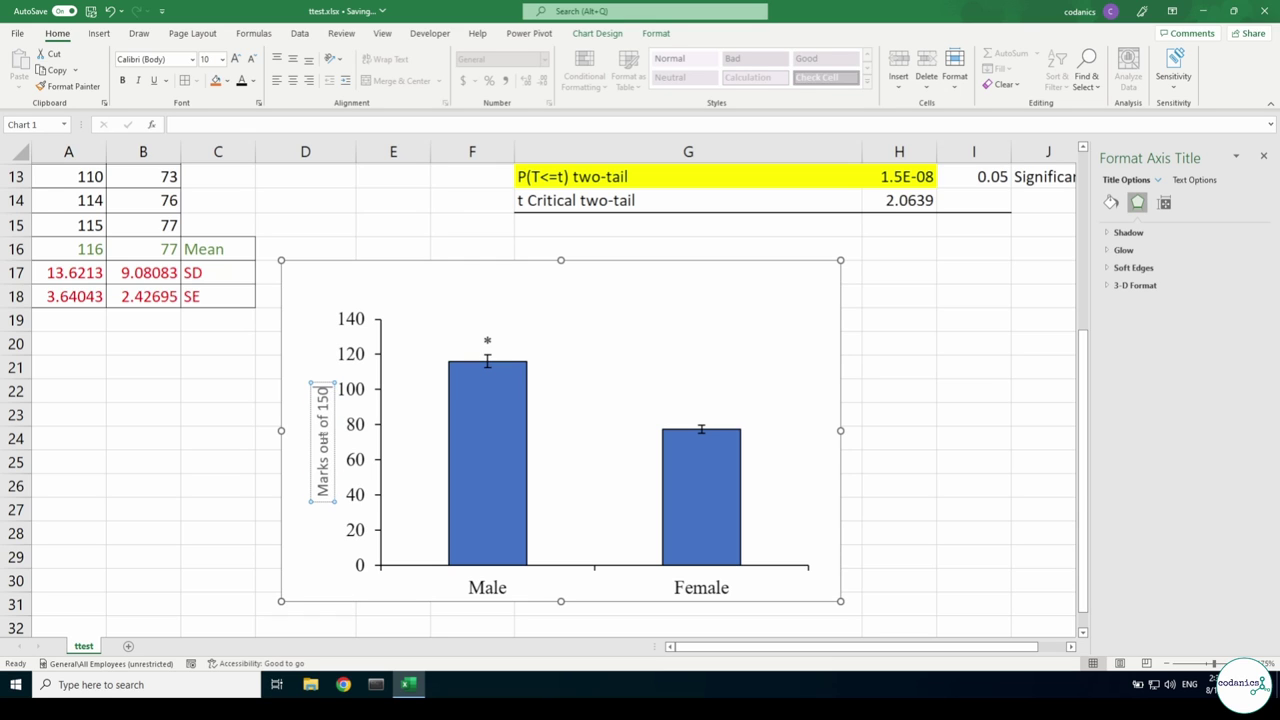
pyautogui.click(312, 347)
# - Format Paint the vertical axis's serif font onto the 'Marks out of 150' title
pyautogui.click(321, 434)
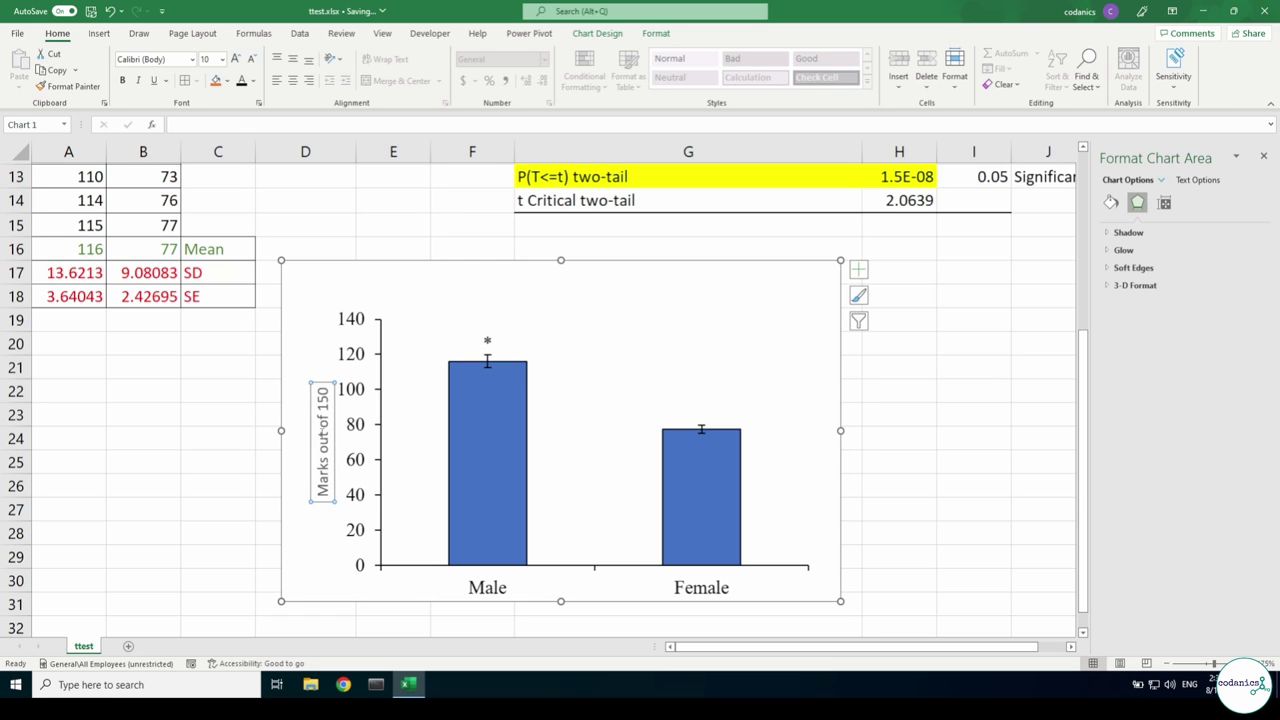
pyautogui.click(350, 368)
pyautogui.click(68, 86)
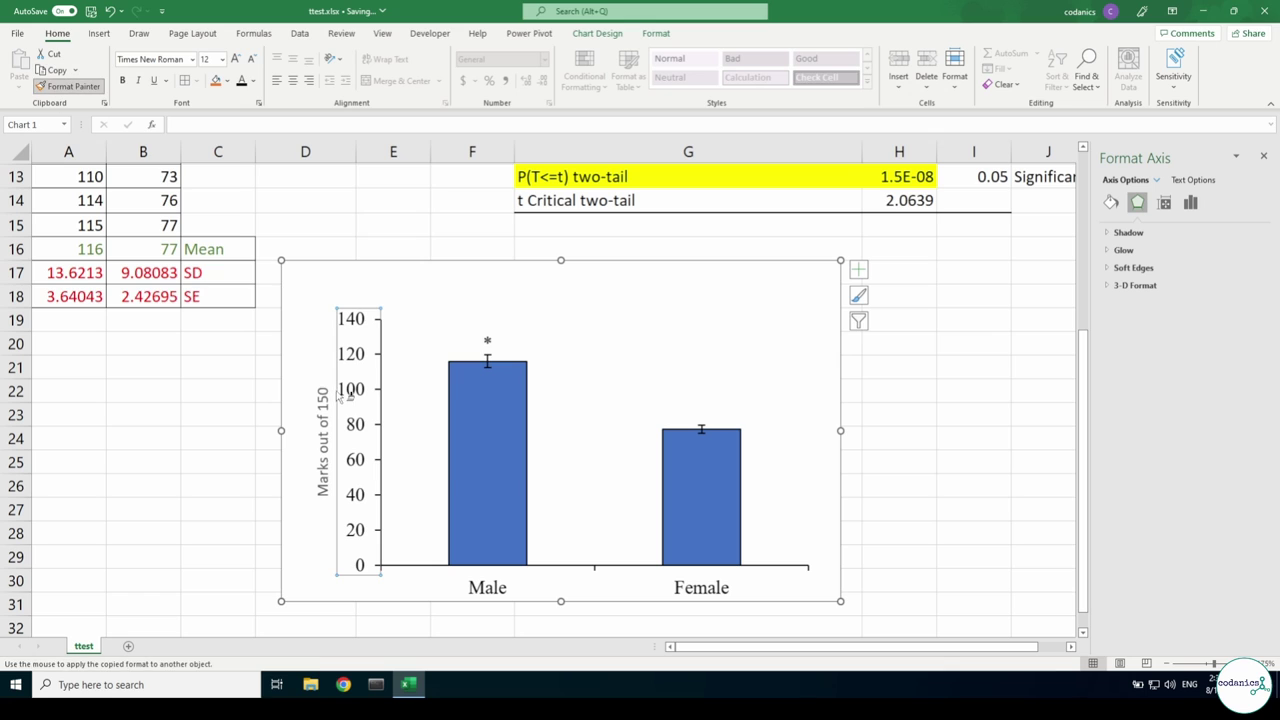
pyautogui.click(322, 410)
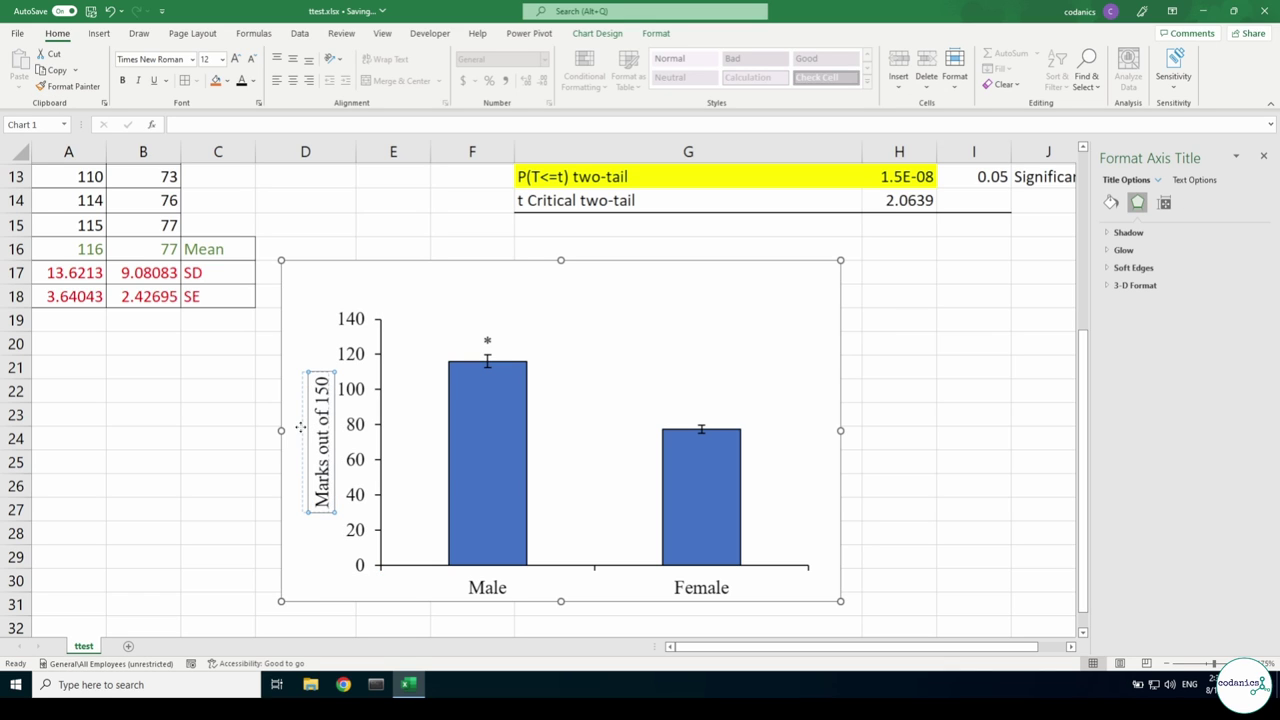
# - Reduce the font size of the Male/Female category axis labels
pyautogui.click(365, 430)
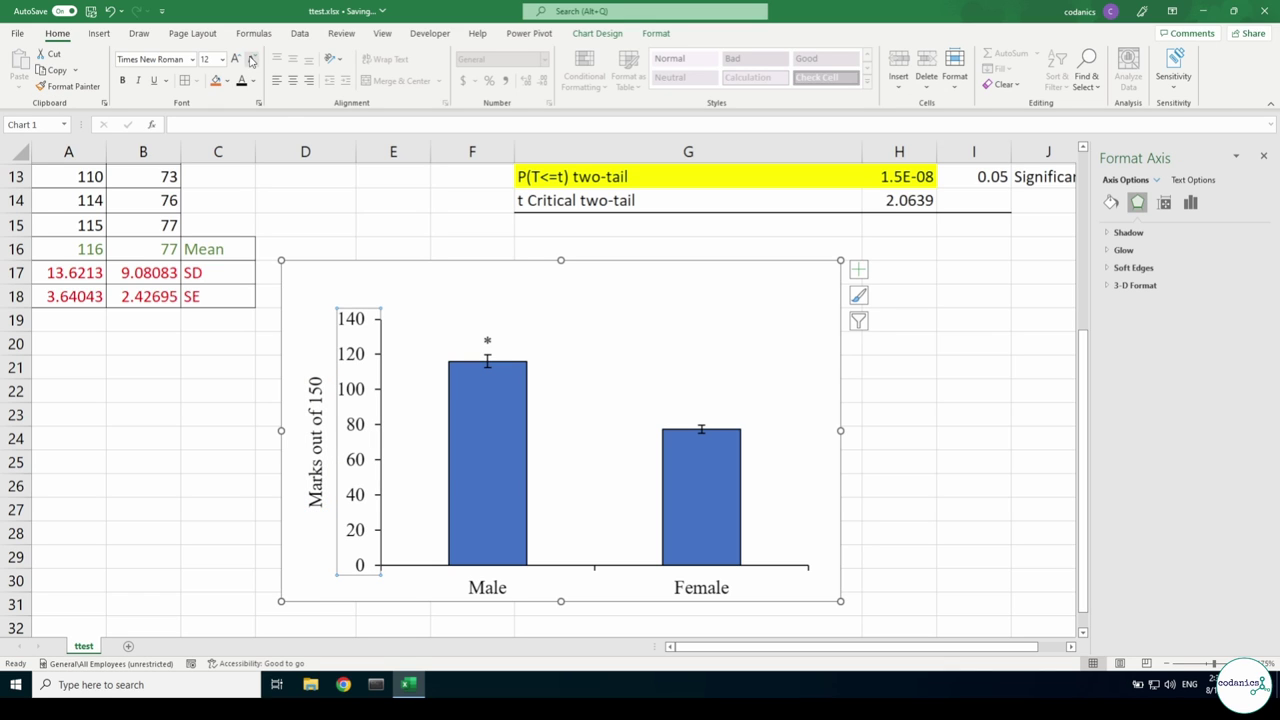
pyautogui.click(479, 580)
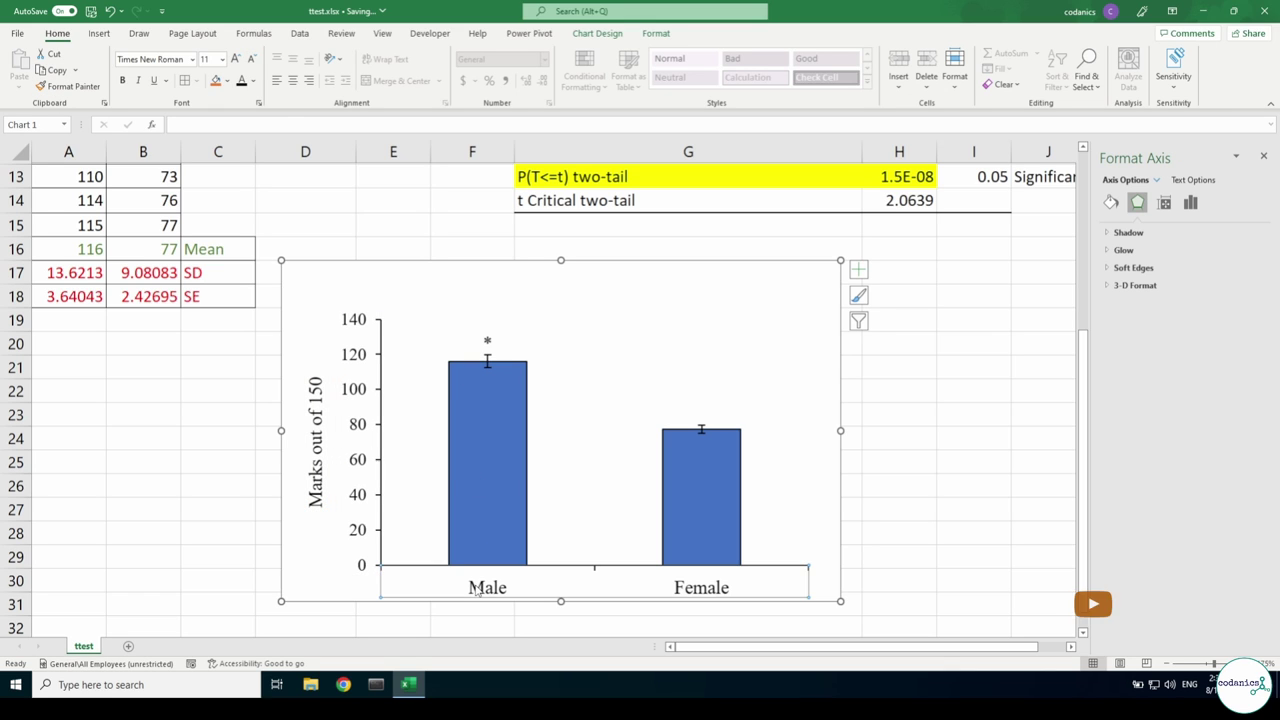
pyautogui.click(252, 58)
pyautogui.click(900, 480)
# - Switch the bar series to a pattern fill with a light dotted pattern
pyautogui.click(485, 466)
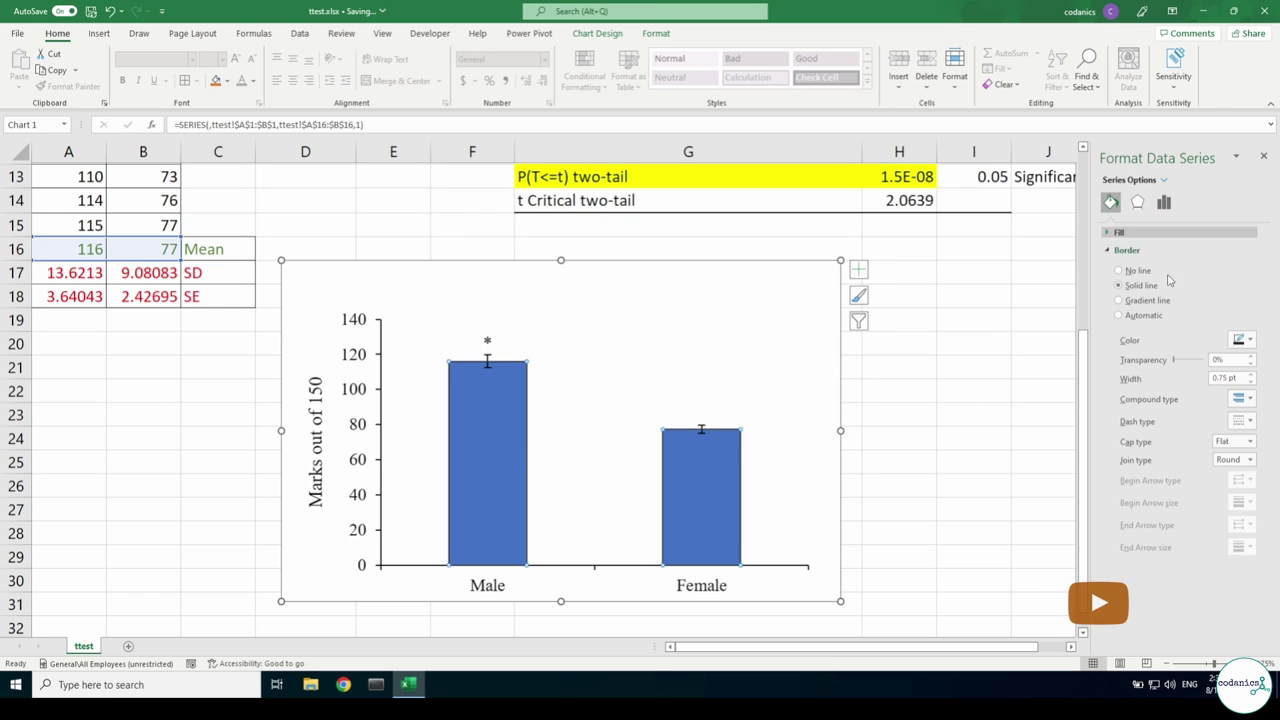
pyautogui.click(1118, 232)
pyautogui.click(1140, 313)
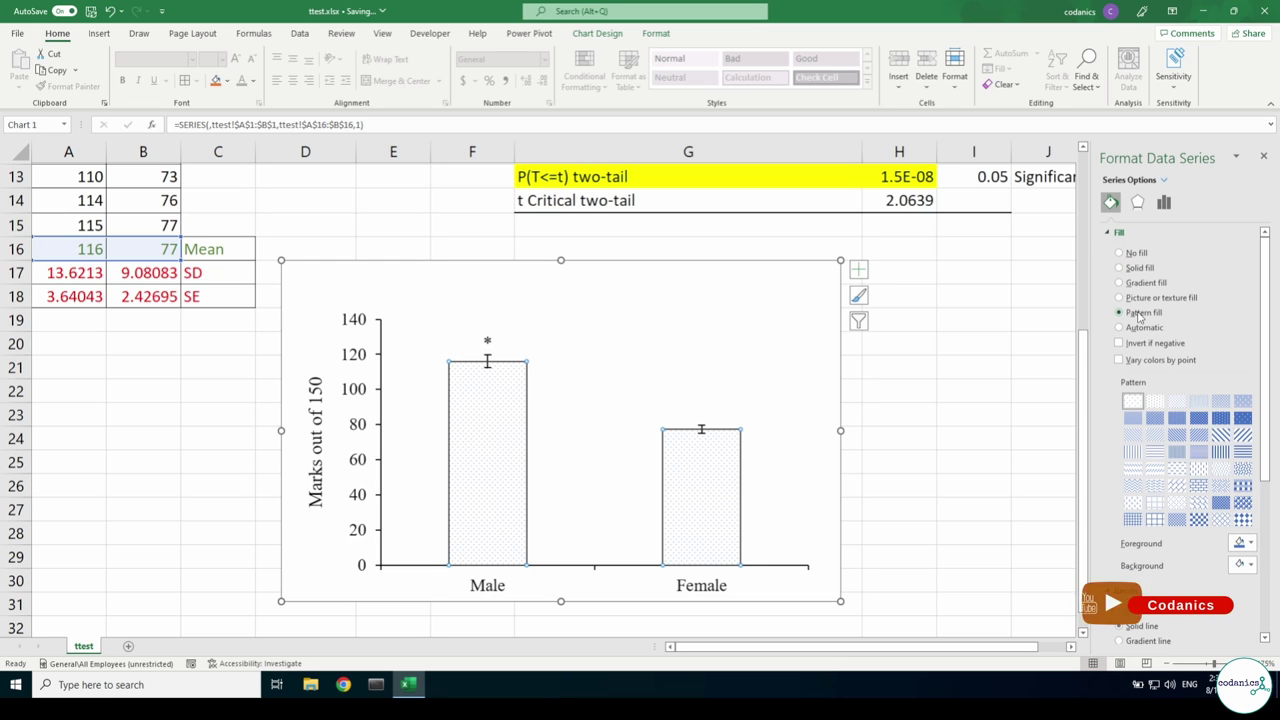
pyautogui.click(1200, 420)
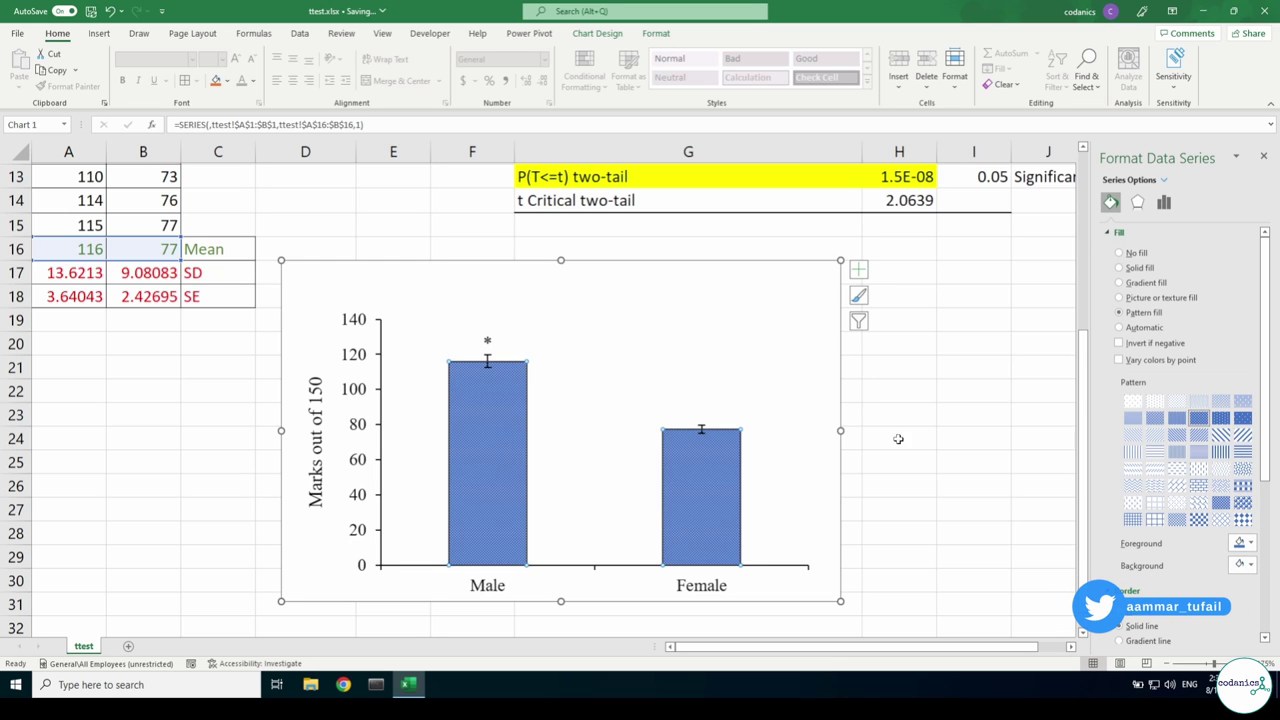
pyautogui.click(1176, 402)
pyautogui.click(766, 438)
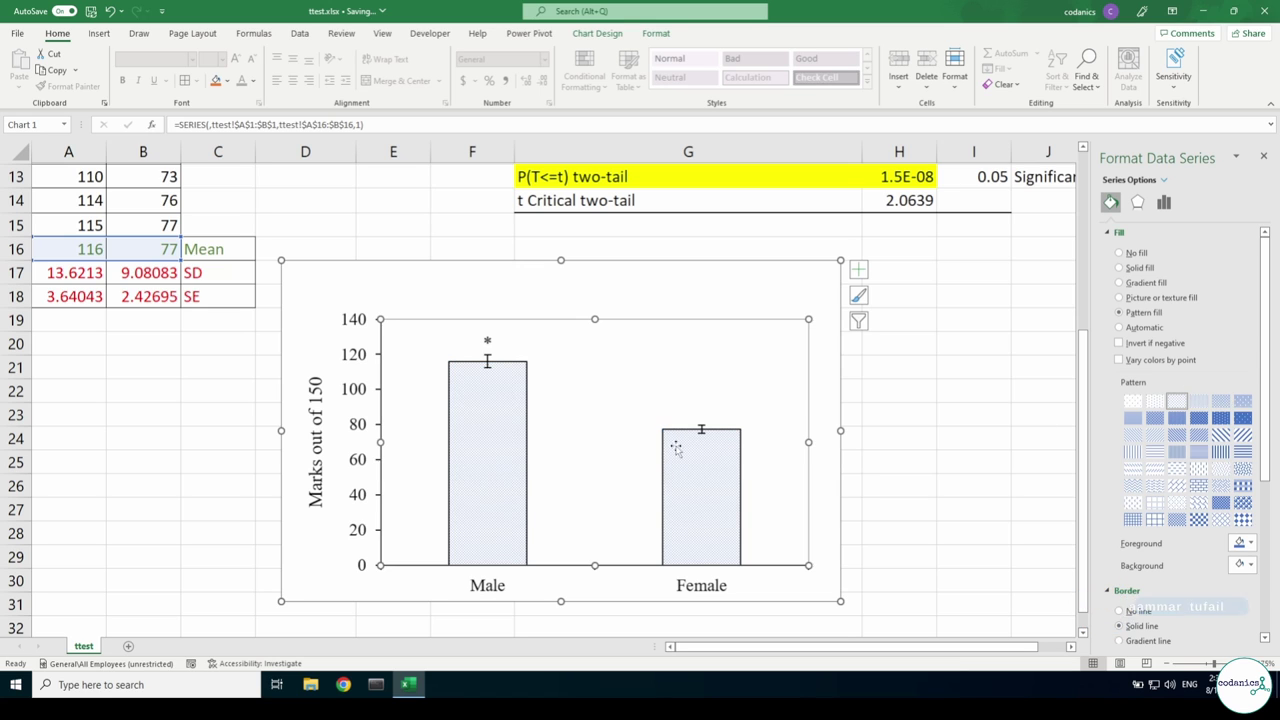
# - Give the Male bar a darker dotted pattern and the Female bar diagonal stripes
pyautogui.click(480, 460)
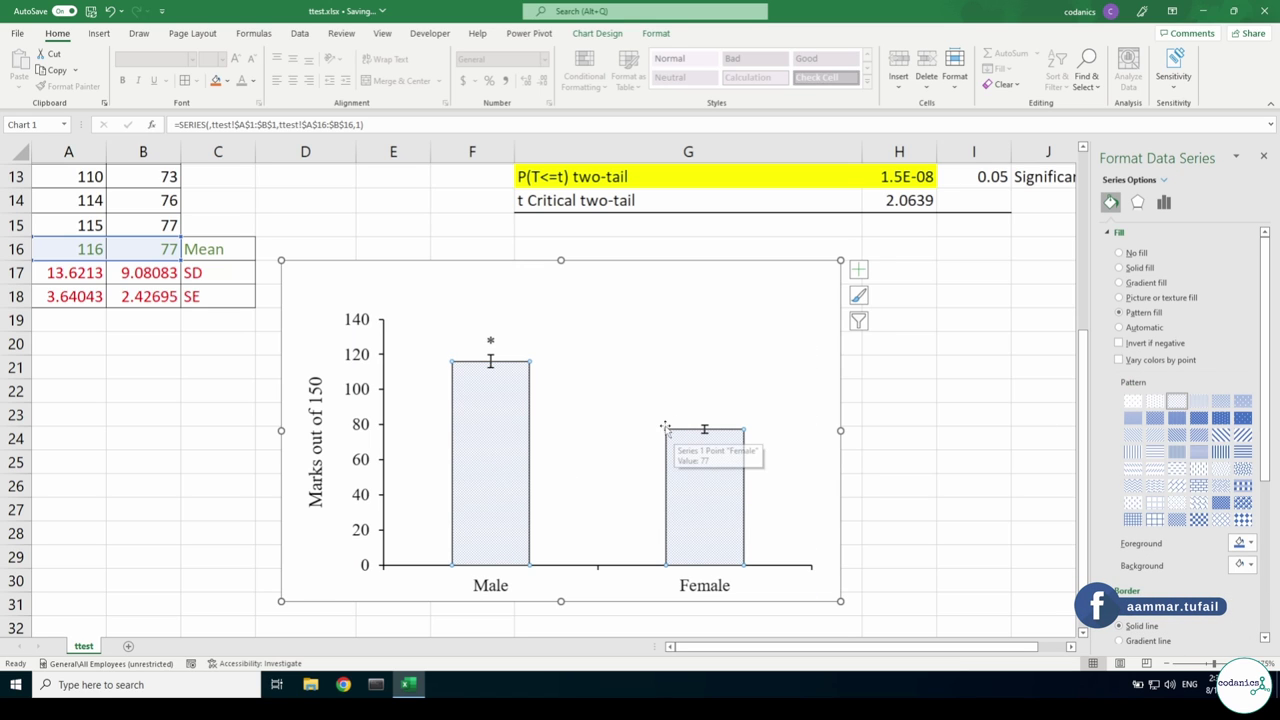
pyautogui.click(499, 446)
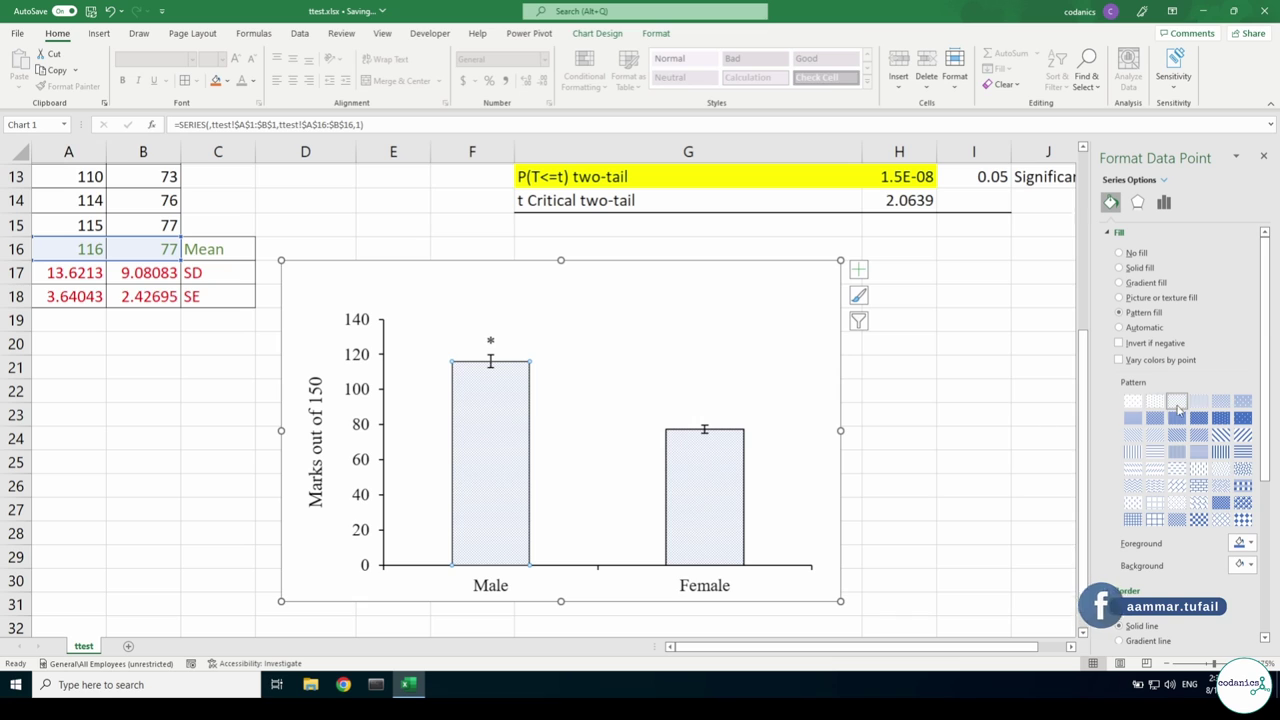
pyautogui.click(1220, 401)
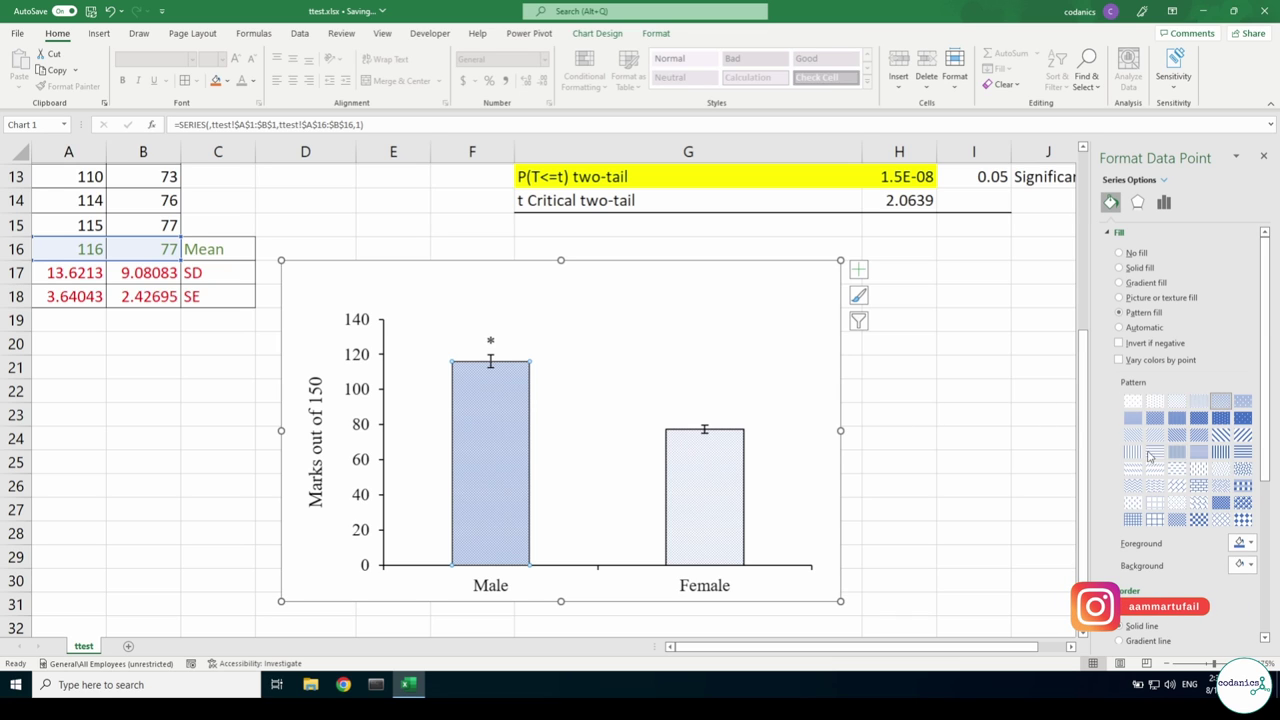
pyautogui.click(688, 497)
pyautogui.click(1243, 436)
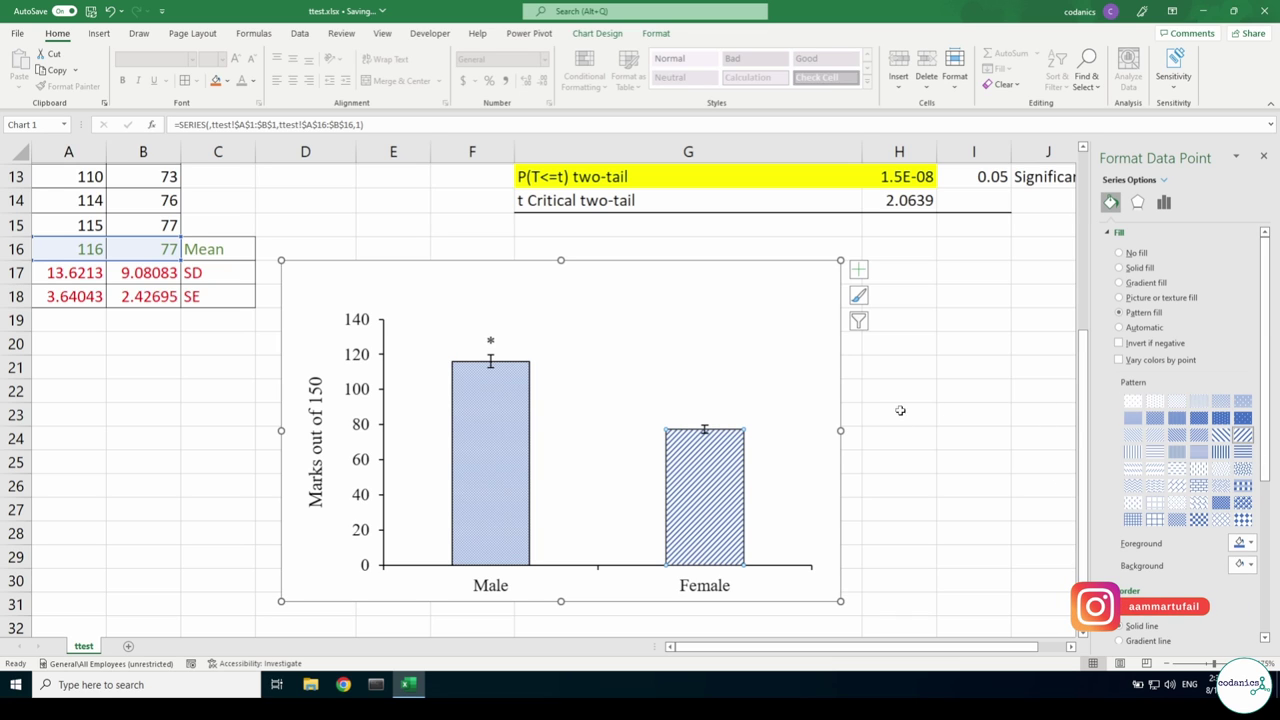
# - Set the bars' pattern foreground colour to black
pyautogui.click(514, 424)
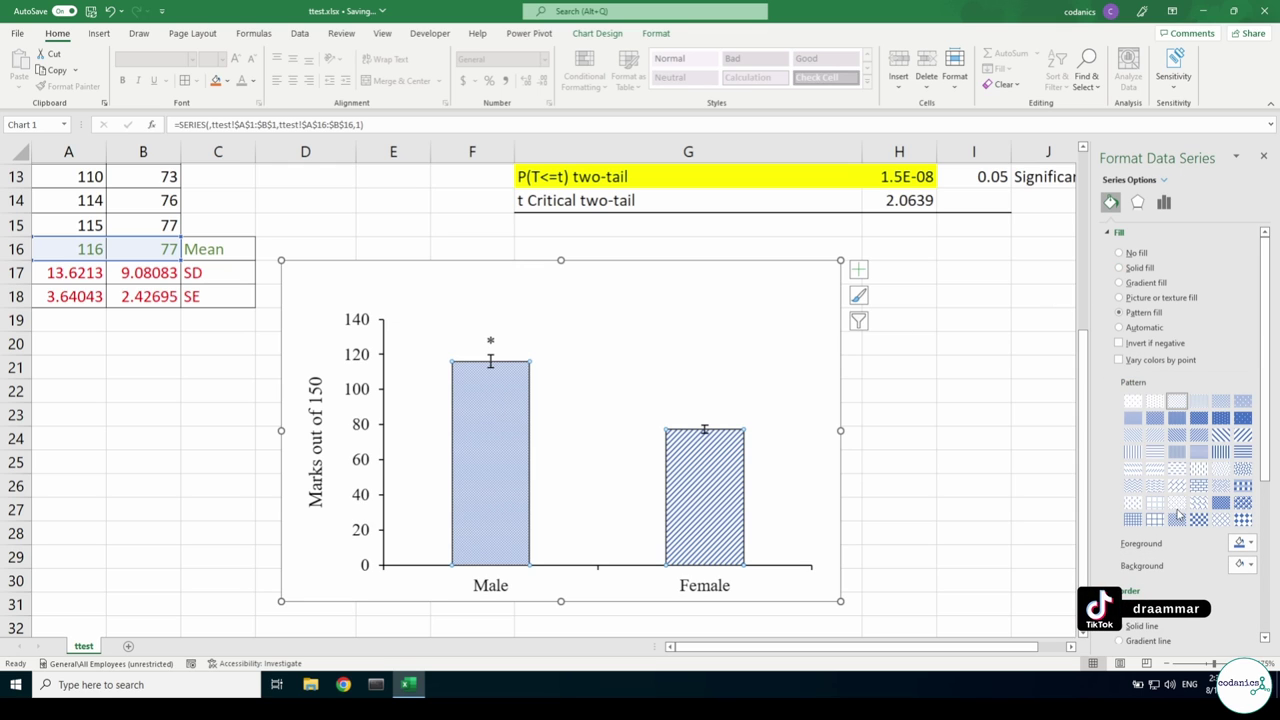
pyautogui.click(1251, 544)
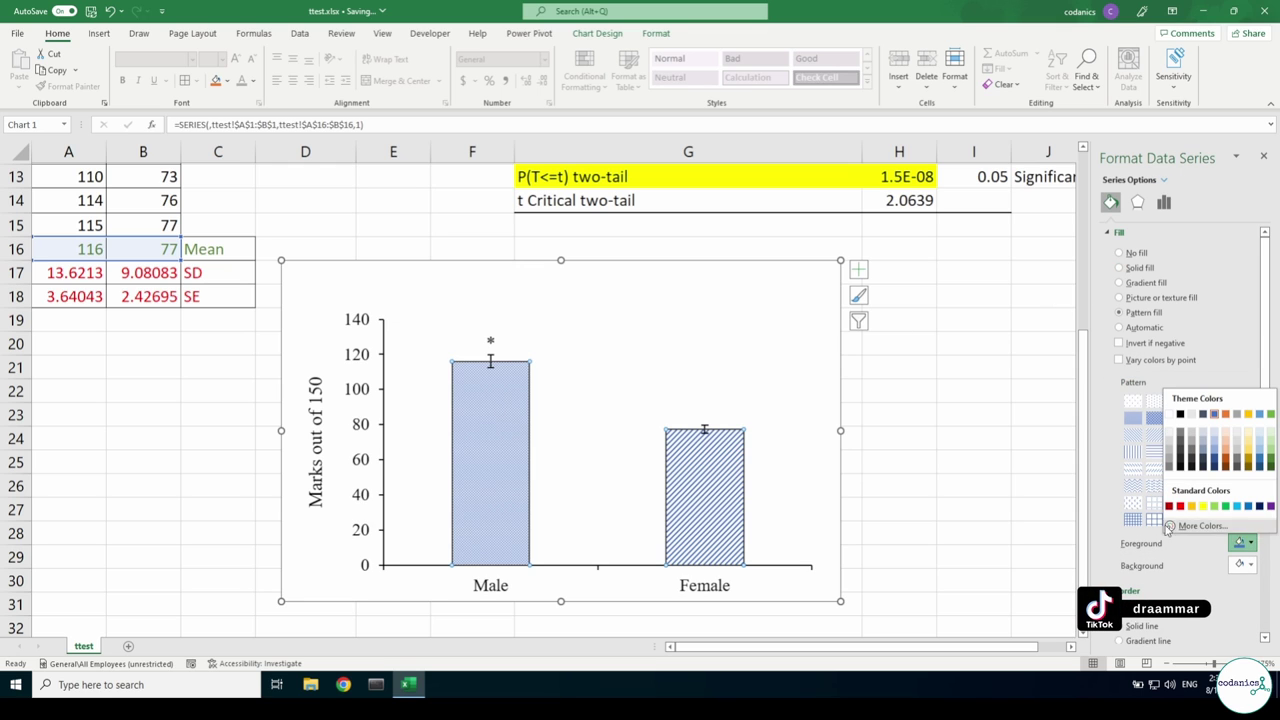
pyautogui.click(1190, 444)
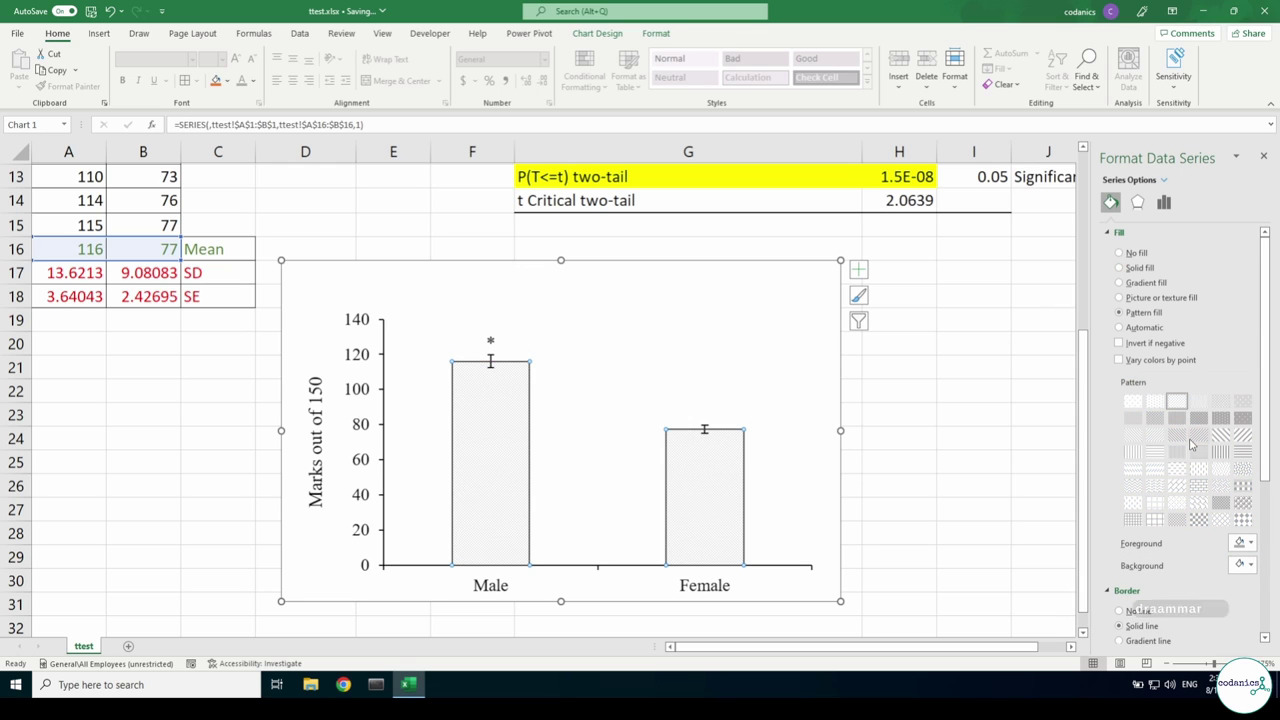
pyautogui.click(1251, 544)
pyautogui.click(1180, 421)
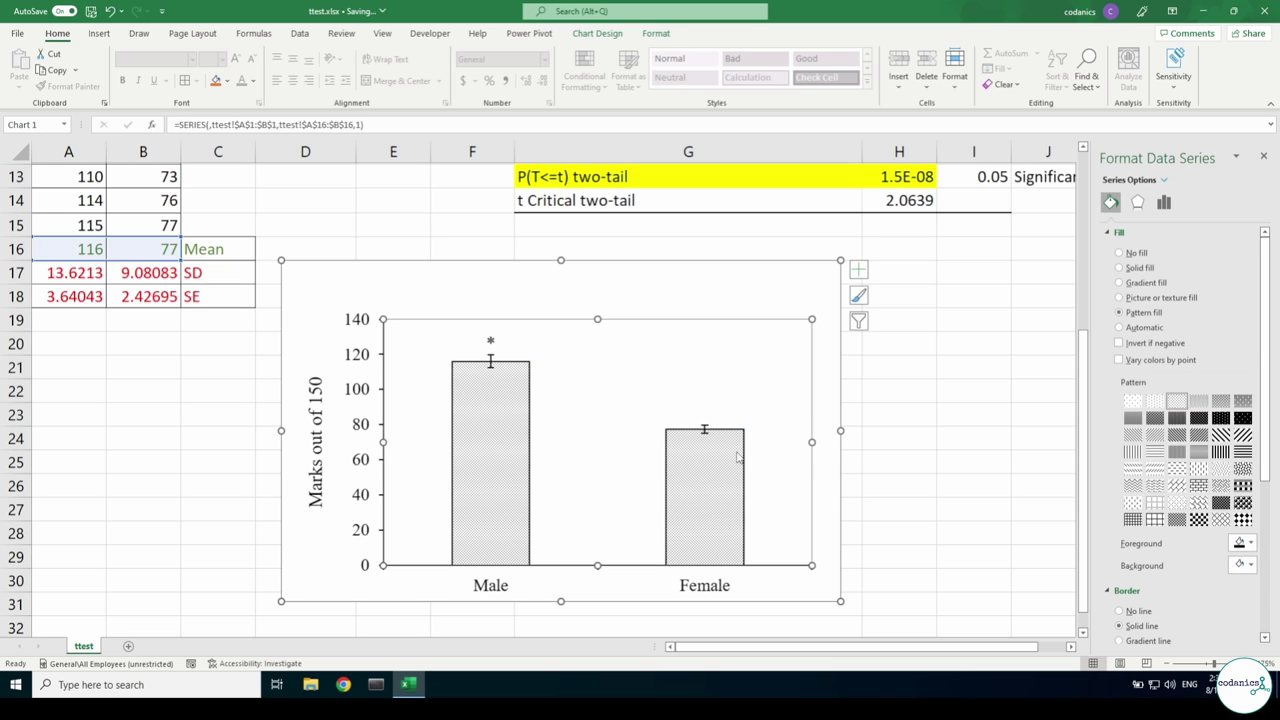
# - Reapply dark diagonal stripes to the Female bar alone
pyautogui.click(704, 511)
pyautogui.click(705, 511)
pyautogui.click(715, 509)
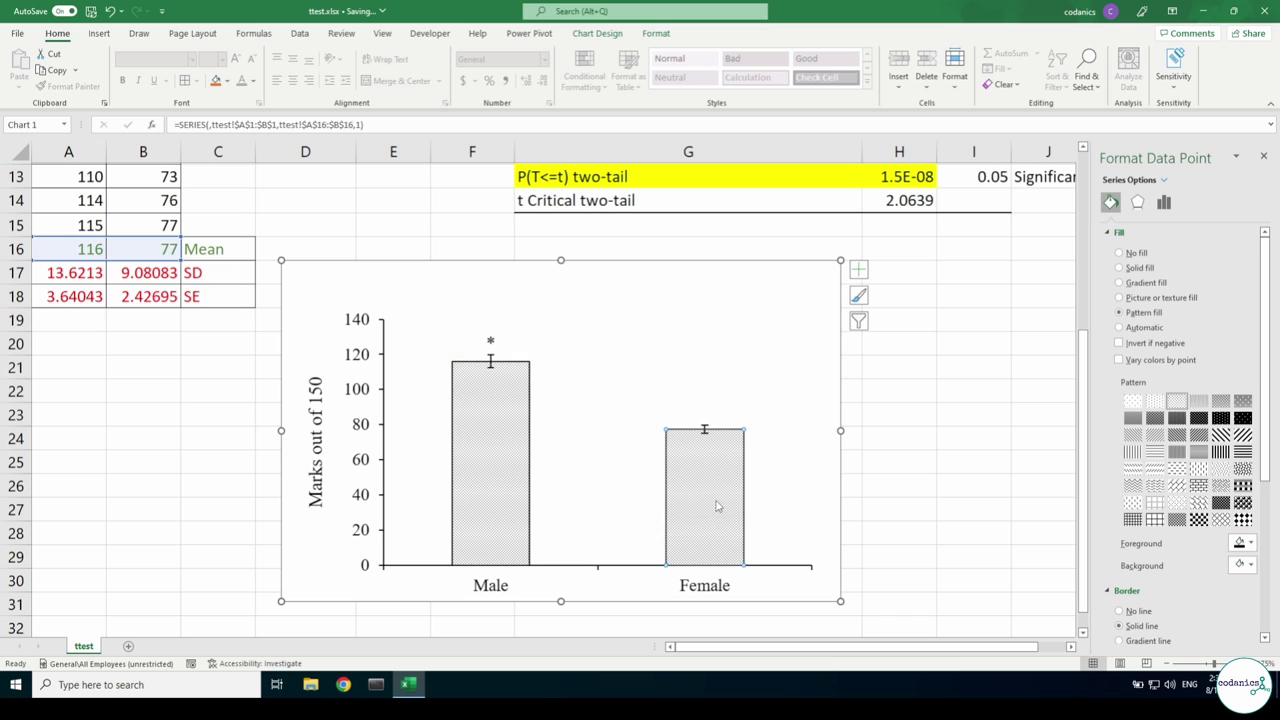
pyautogui.click(1243, 436)
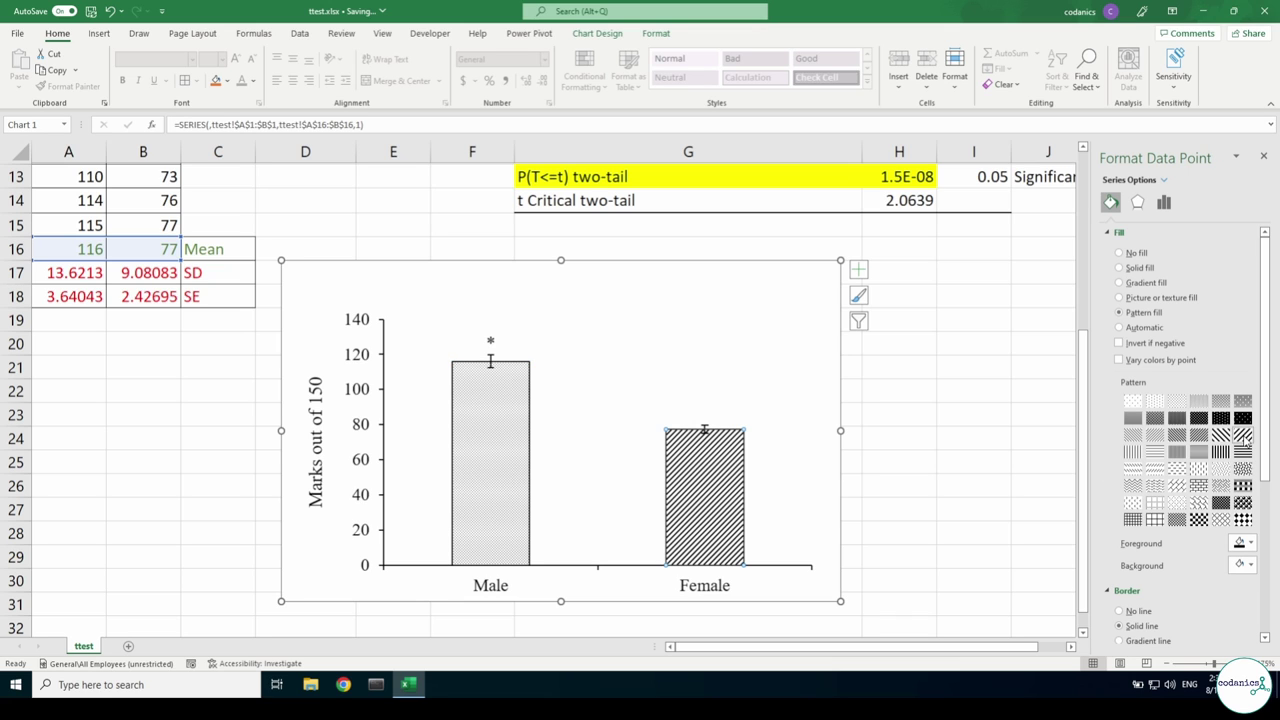
pyautogui.click(751, 389)
pyautogui.click(882, 455)
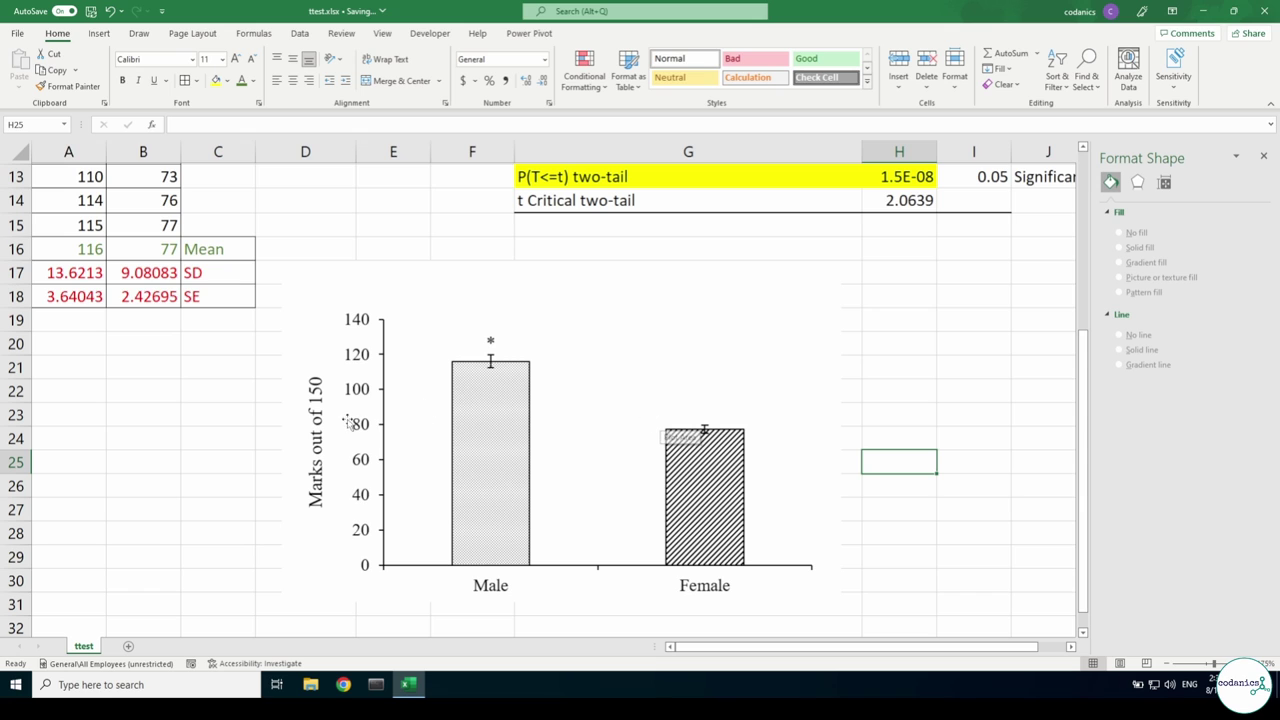
# - Drag the 'Marks out of 150' vertical axis title a few pixels higher
pyautogui.click(311, 456)
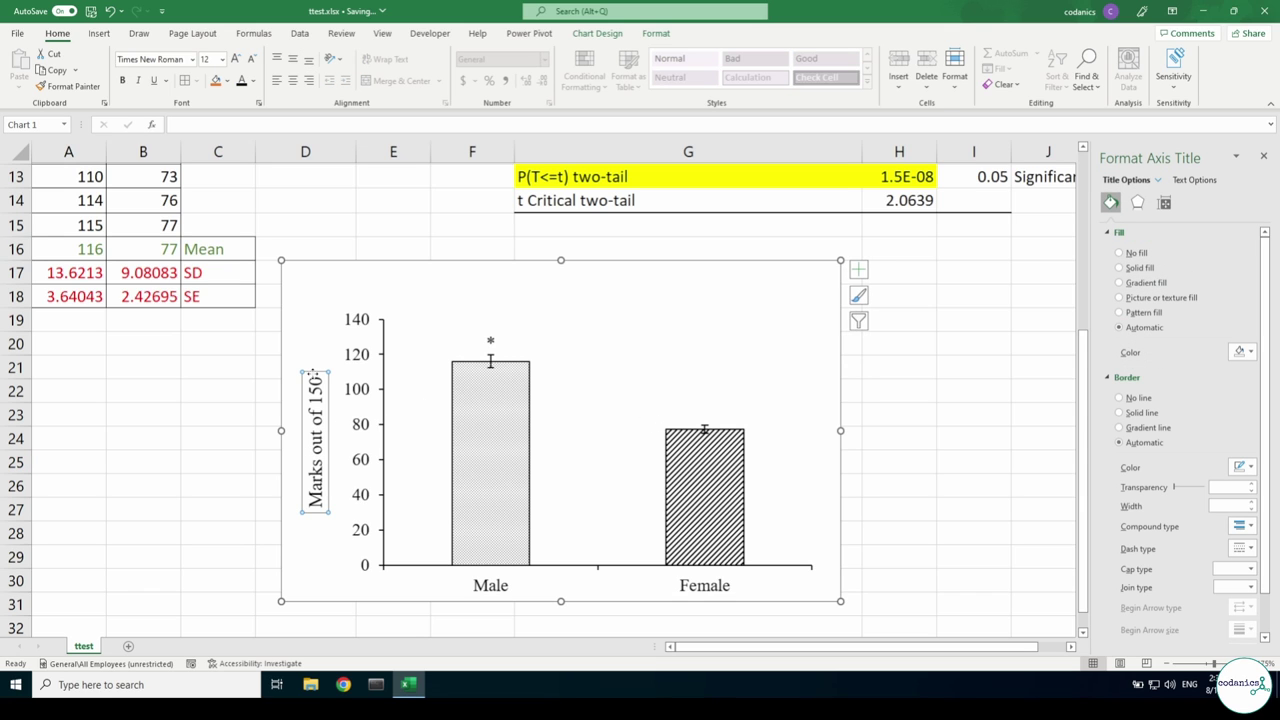
pyautogui.moveTo(314, 370); pyautogui.dragTo(314, 366)
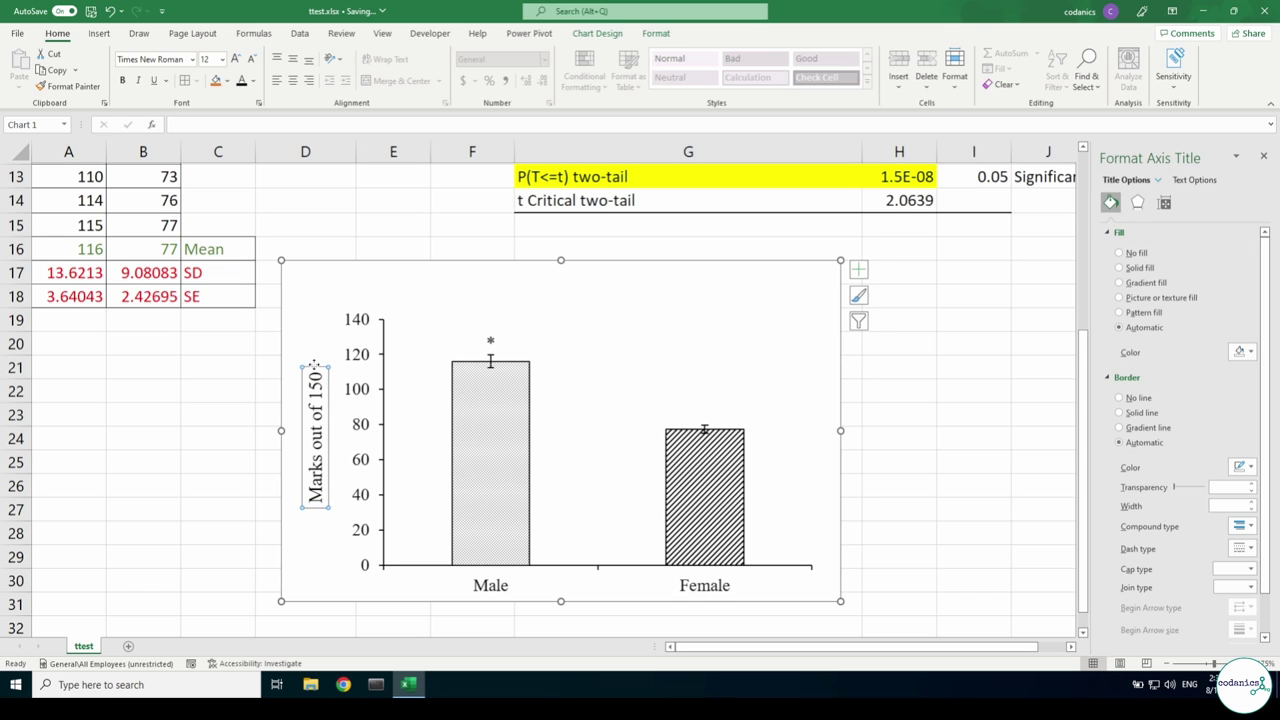